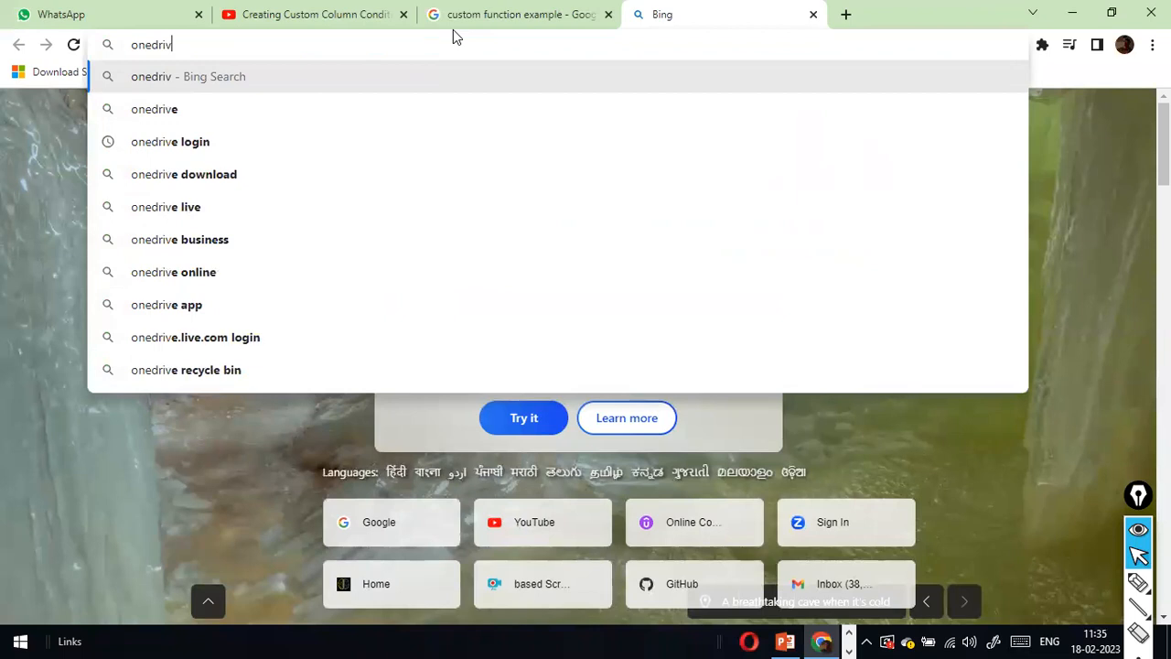
# Search for "onedrive.live.com login" and open the Microsoft OneDrive sign-in page from the results.
pyautogui.write('ve')
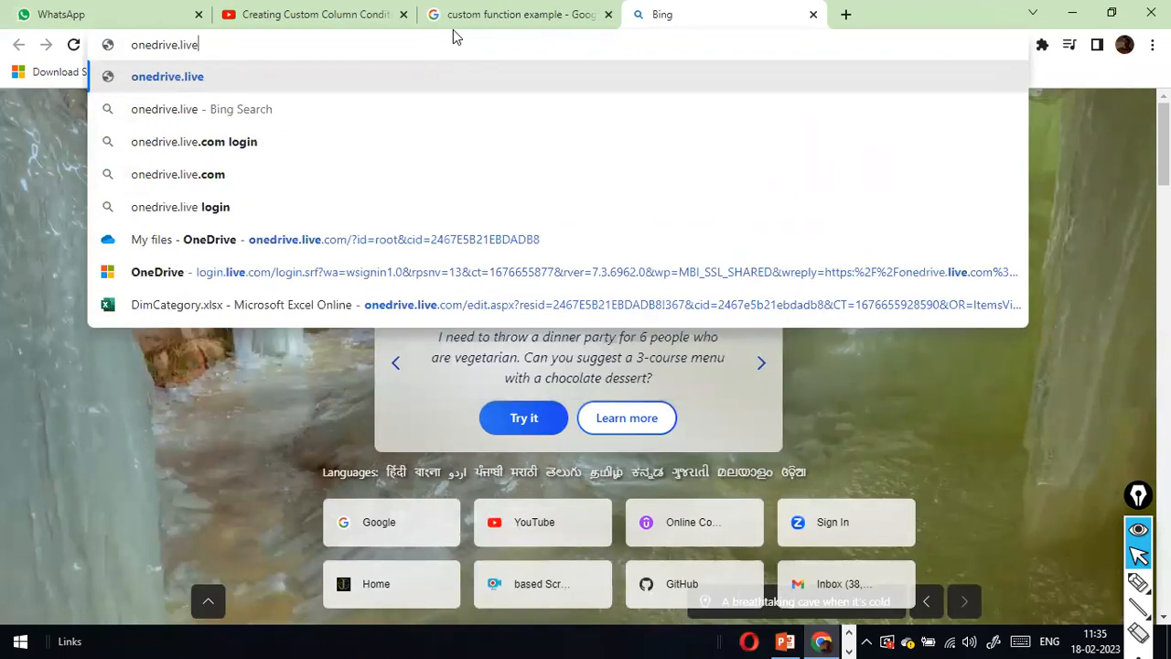
pyautogui.press('BackSpace')
pyautogui.press('Down')
pyautogui.press('Return')
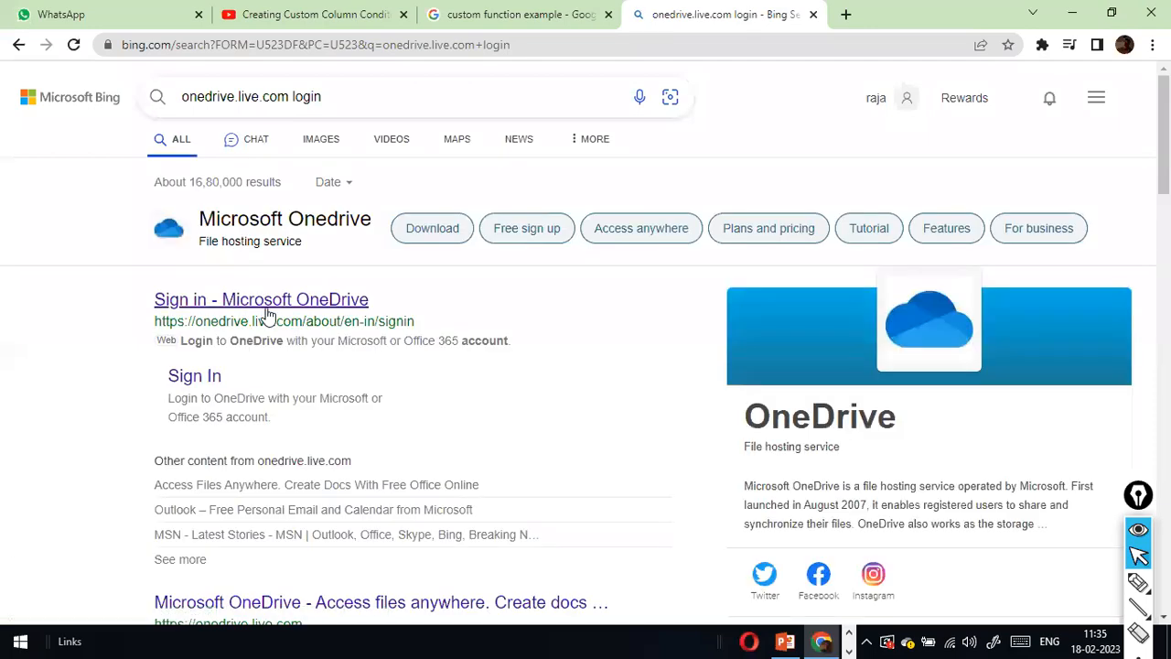
pyautogui.click(273, 302)
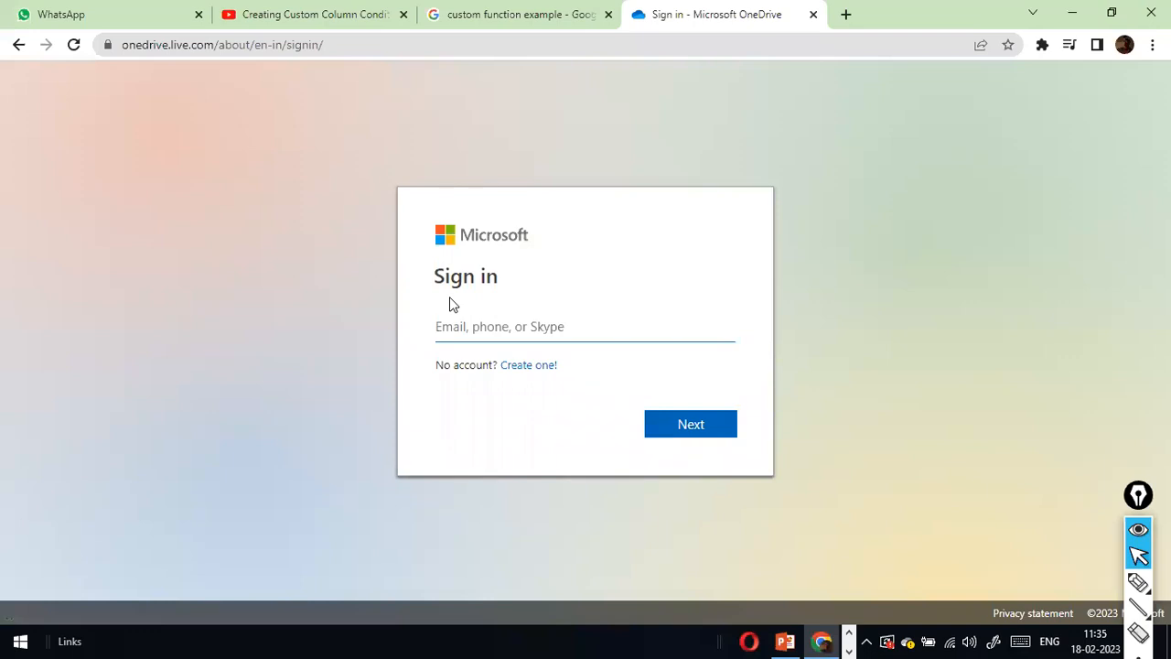
# Sign in to OneDrive with the account's e-mail and password.
pyautogui.press('Return')
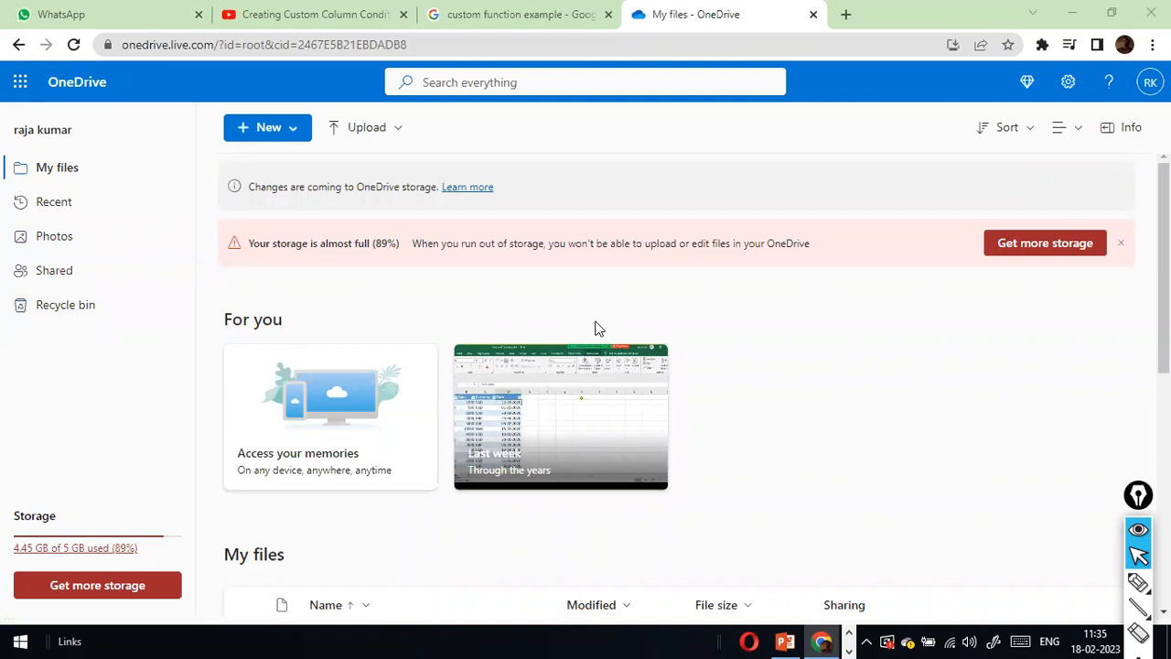
# Examine the My files list and the upload options for files and folders without uploading anything.
pyautogui.scroll(-4, 594, 328)
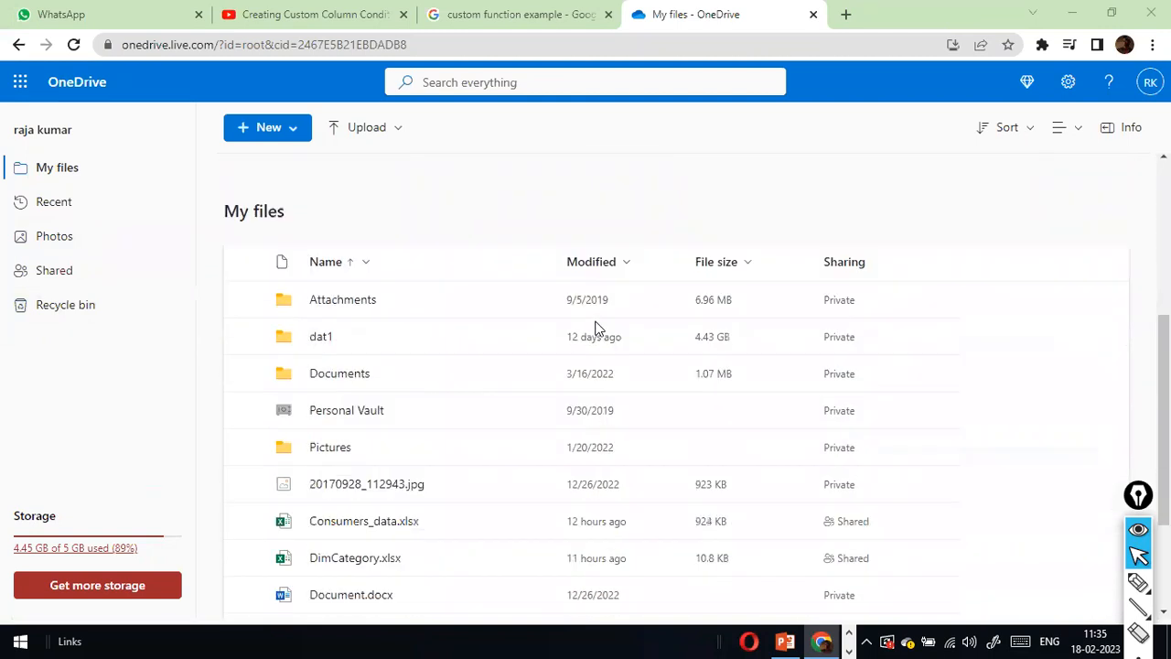
pyautogui.scroll(4, 595, 328)
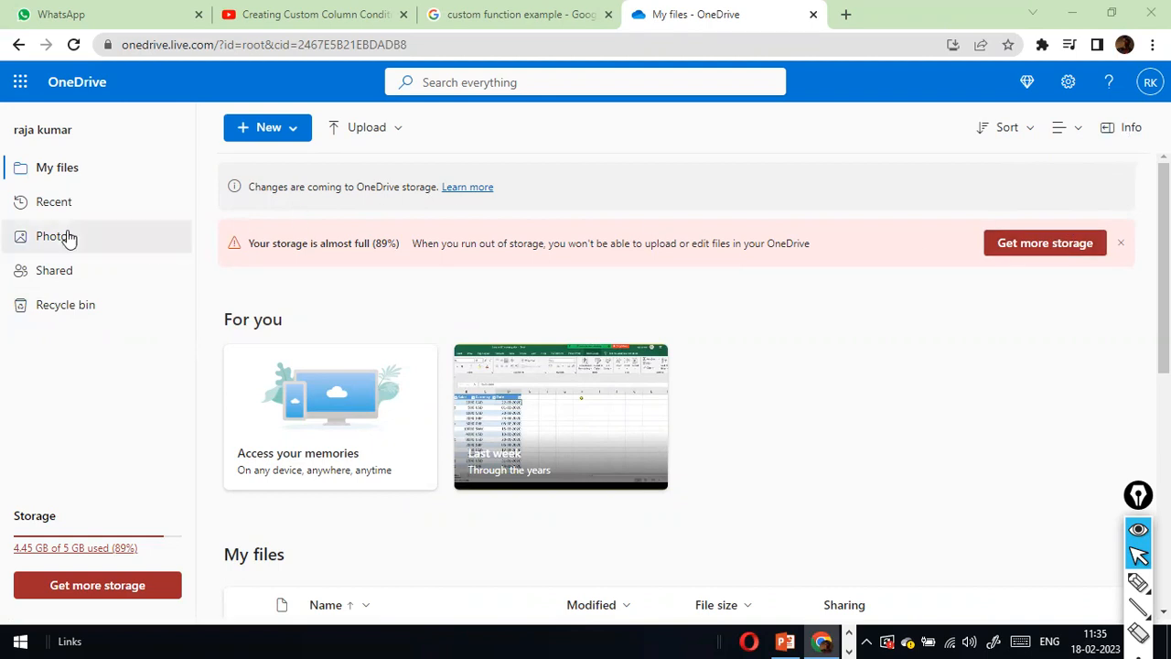
pyautogui.click(398, 135)
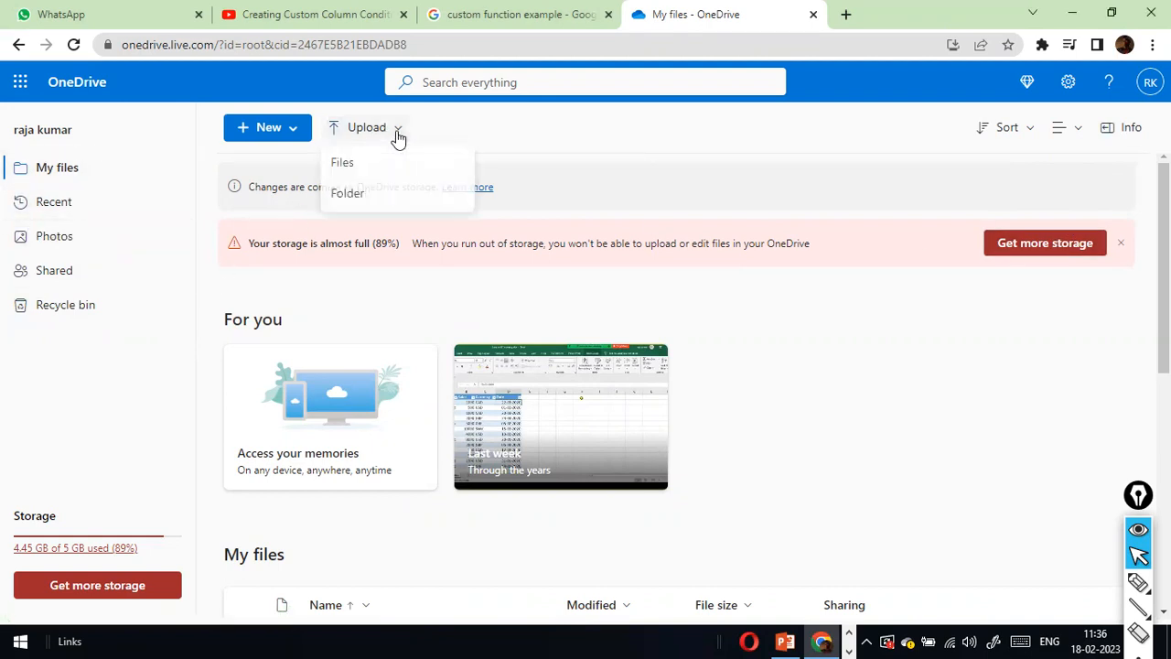
pyautogui.click(369, 178)
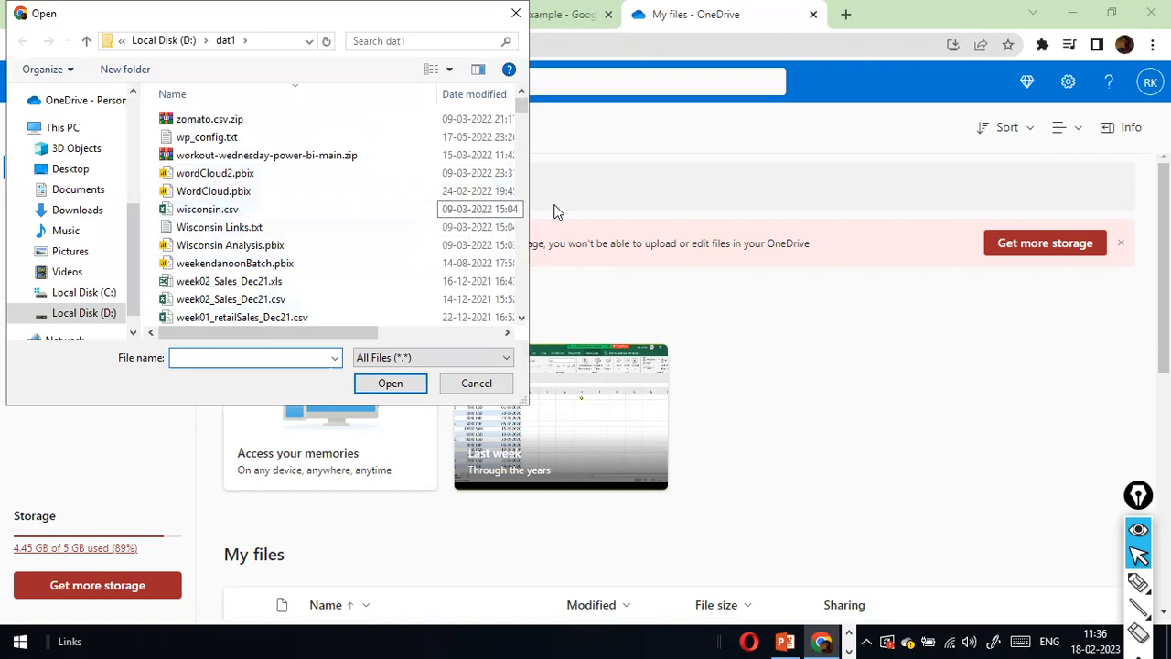
pyautogui.click(471, 383)
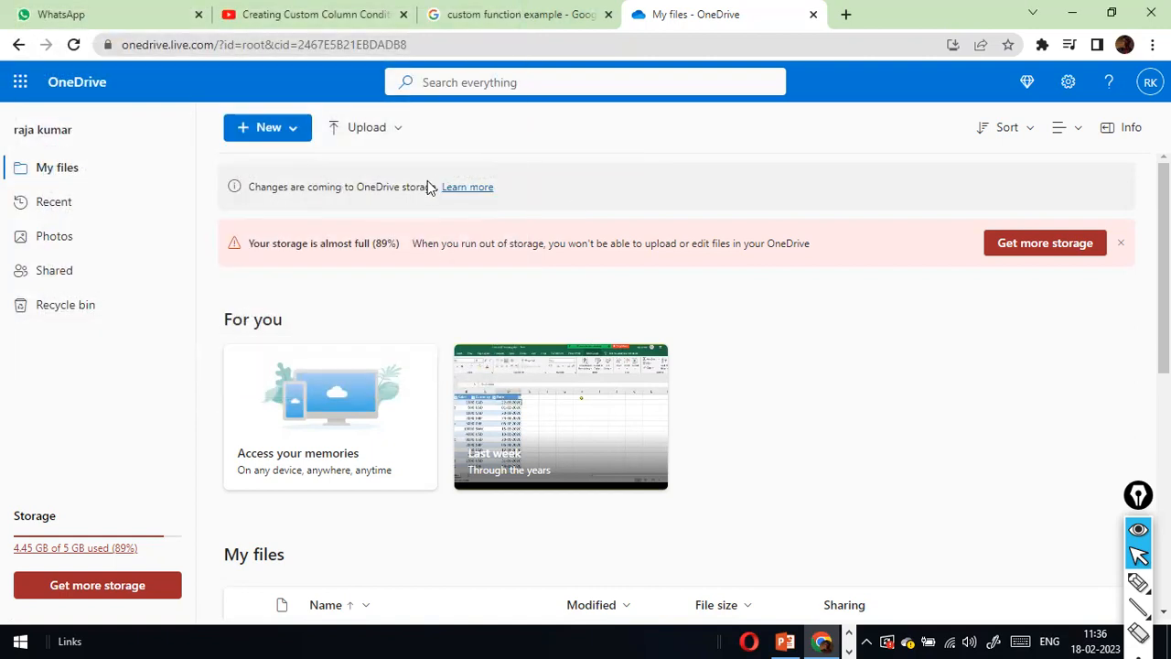
pyautogui.click(405, 136)
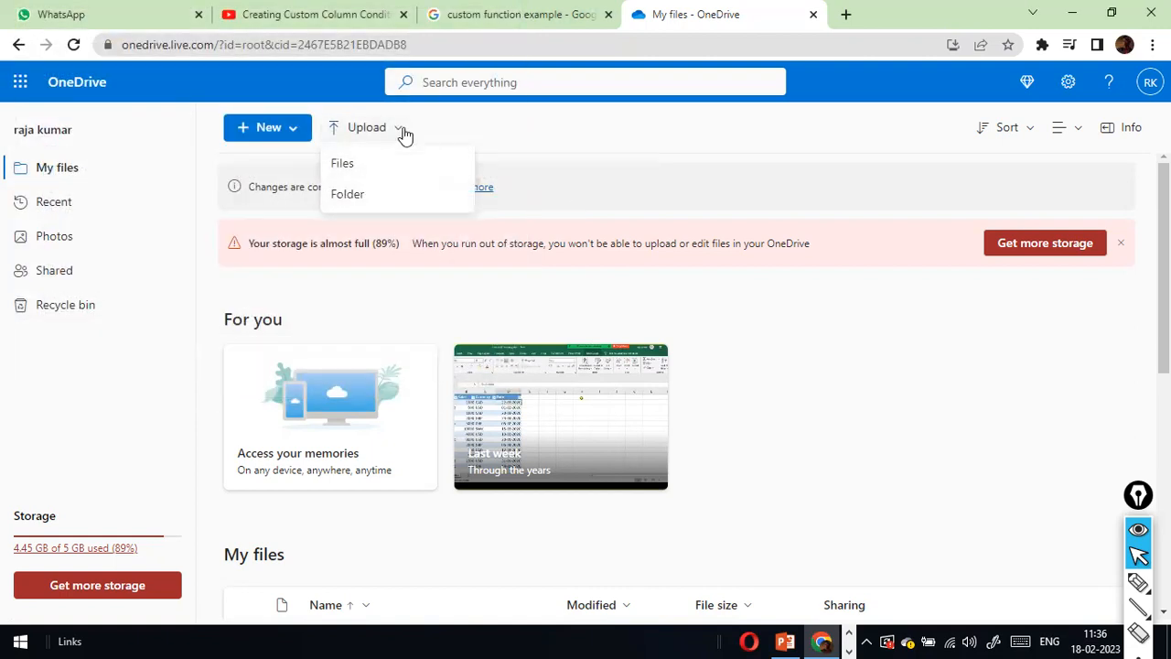
pyautogui.click(582, 170)
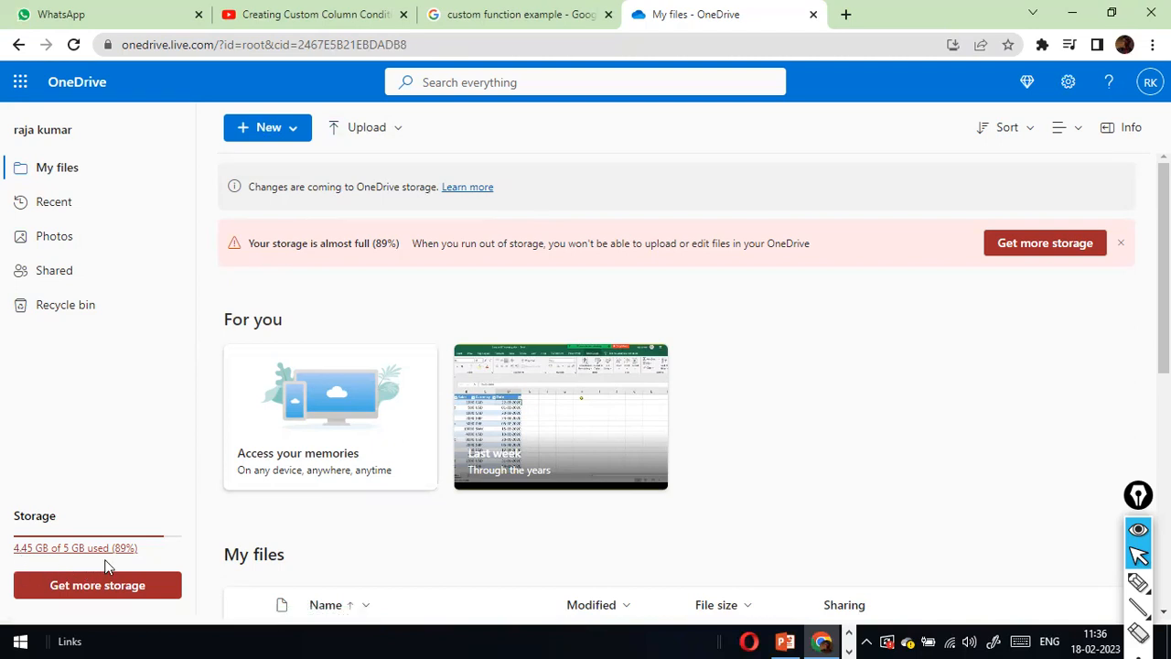
# Draw a red annotation arrow pointing at the Storage heading and clear it again.
pyautogui.hotkey('ctrl', 'shift', '8')
pyautogui.moveTo(60, 401)
pyautogui.mouseDown()
pyautogui.moveTo(38, 485)
pyautogui.moveTo(53, 505)
pyautogui.mouseUp()
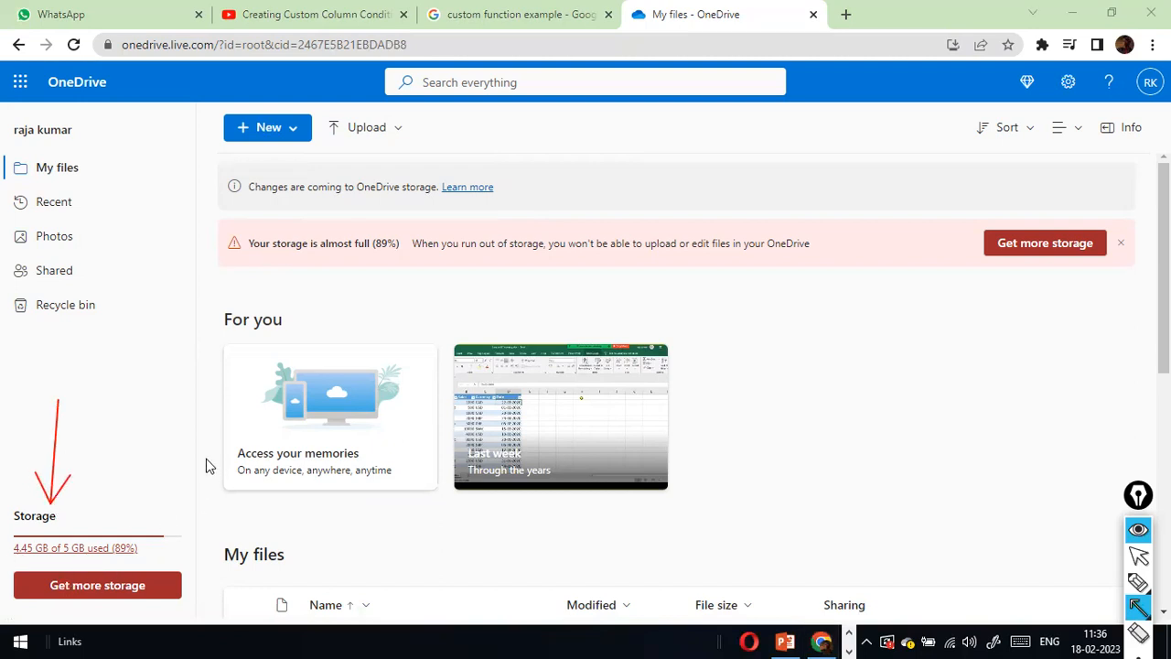
pyautogui.hotkey('ctrl', 'shift', '7')
pyautogui.hotkey('ctrl', 'shift', '2')
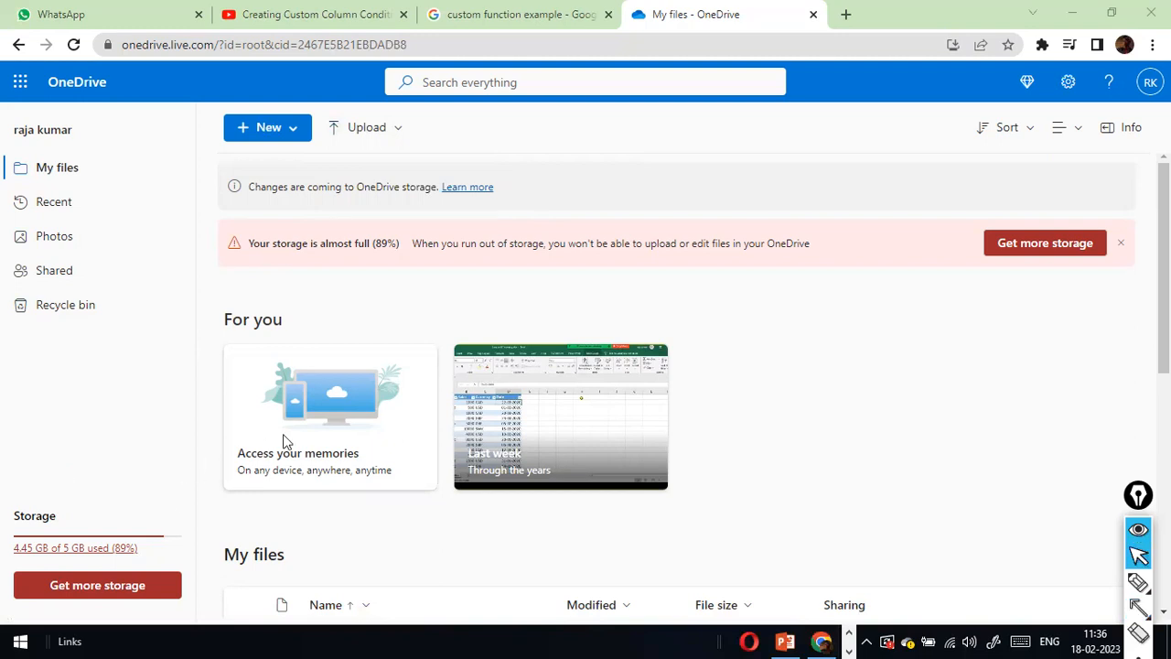
# Select the Consumers_data.xlsx file in the My files list.
pyautogui.scroll(-4, 570, 363)
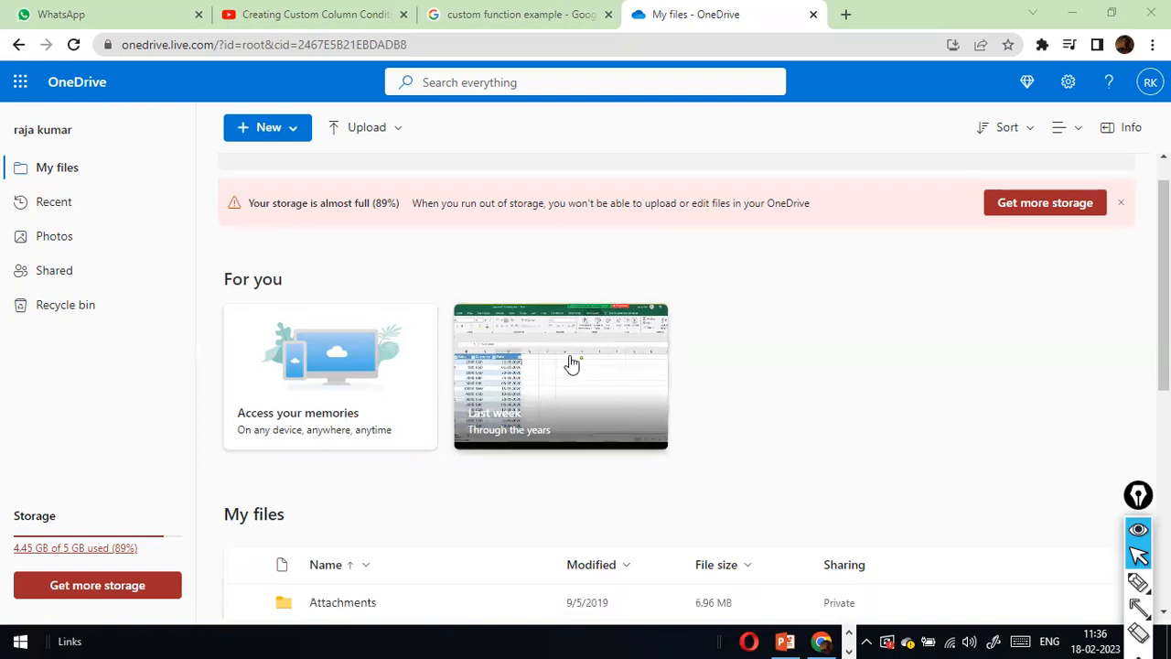
pyautogui.scroll(-2, 570, 363)
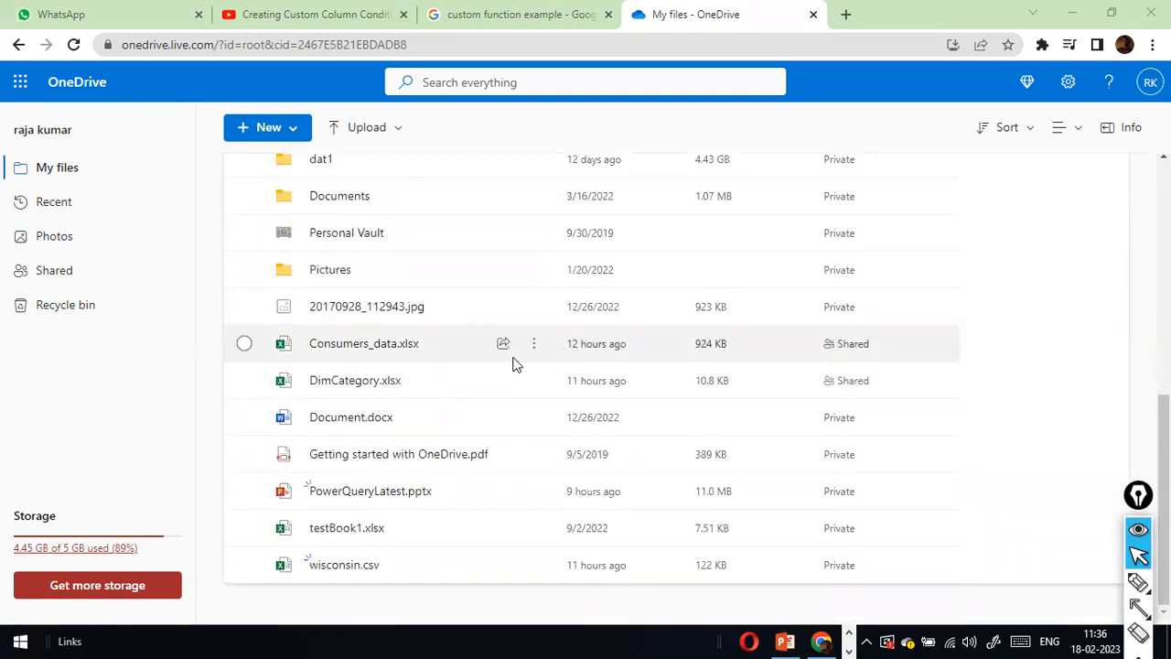
pyautogui.click(423, 337)
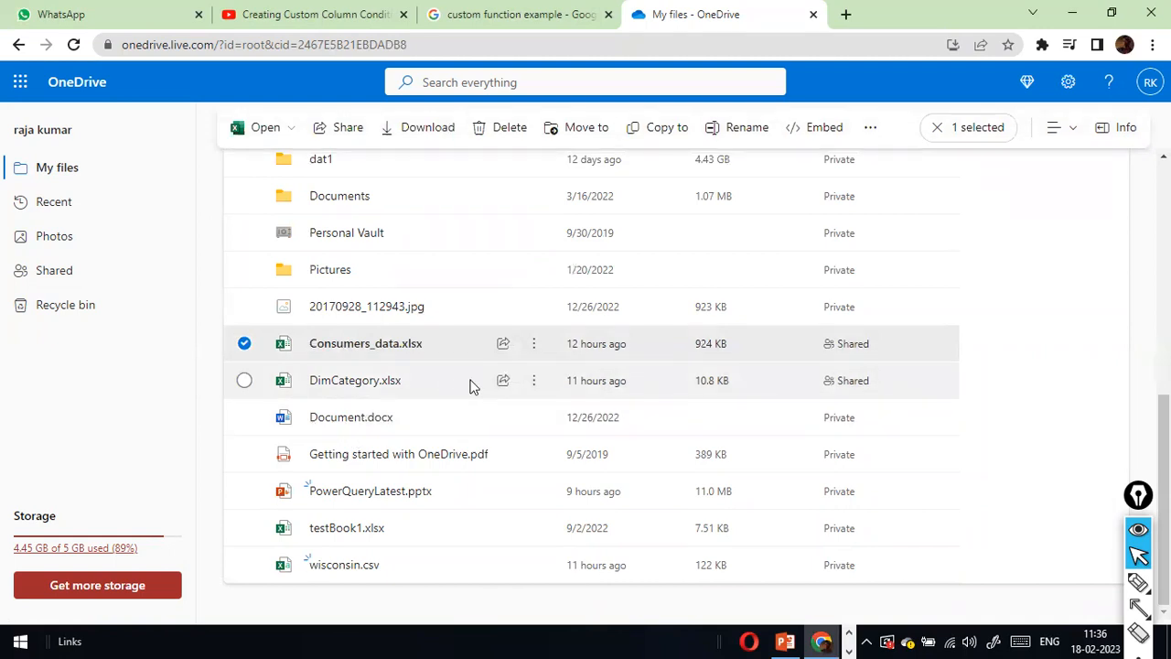
pyautogui.hotkey('alt', 'Tab')
pyautogui.hotkey('alt', 'Tab')
pyautogui.hotkey('alt', 'Tab')
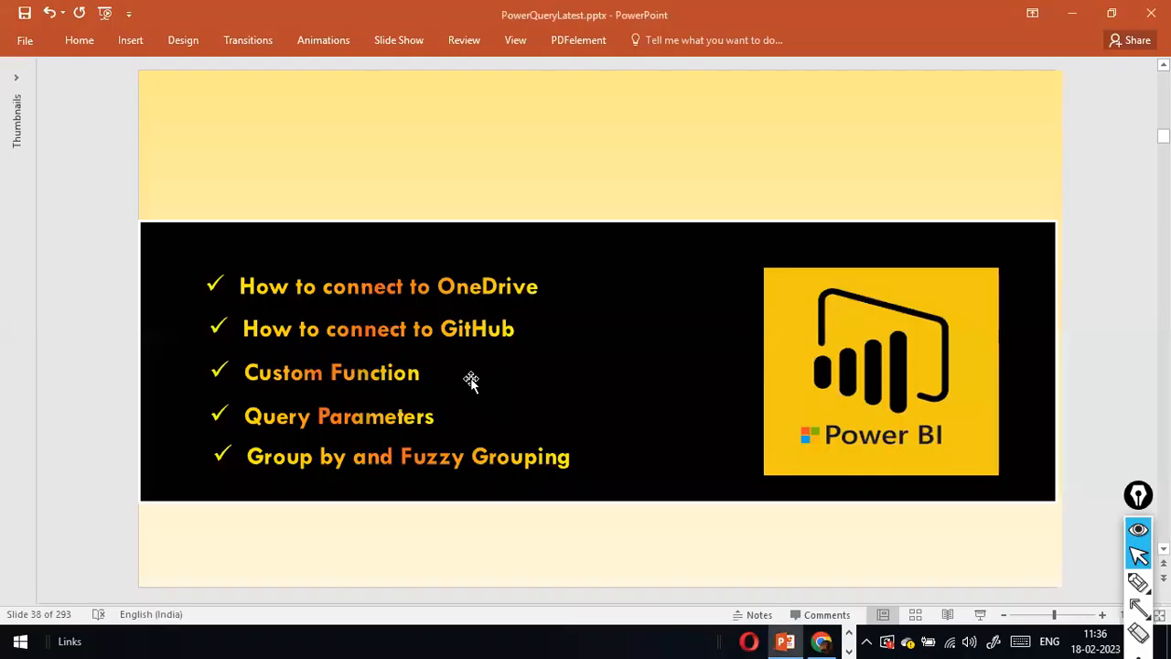
pyautogui.hotkey('alt', 'Tab')
pyautogui.hotkey('alt', 'Tab')
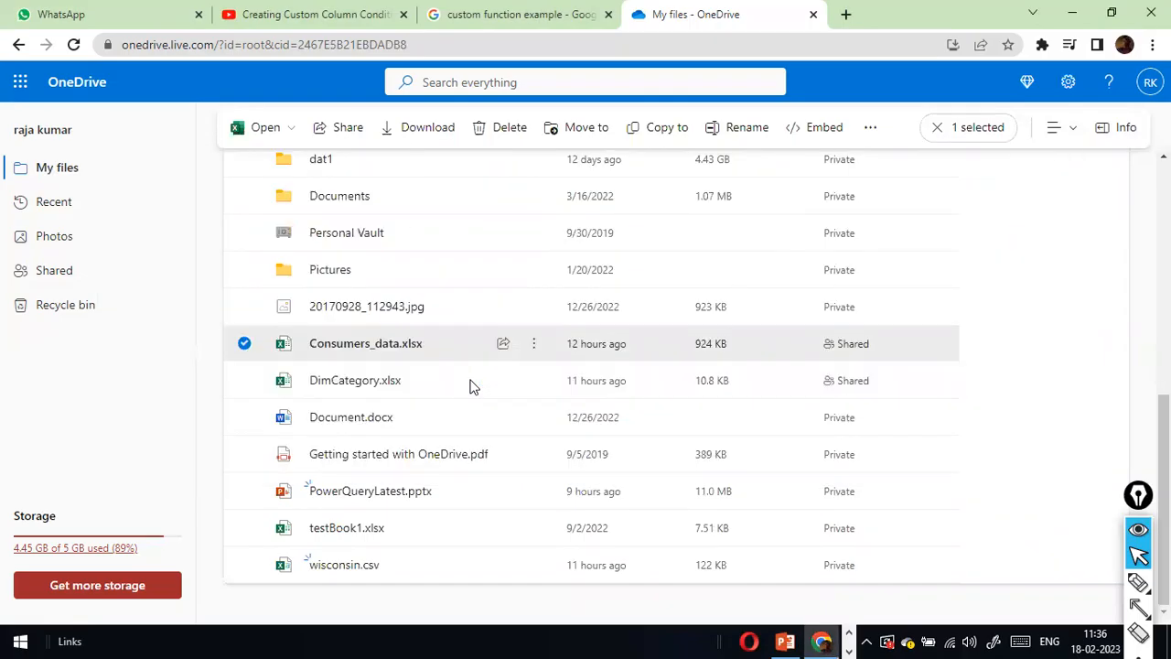
# Find Power BI Desktop on the computer and open its recent report FolderConnector_with_mulltiplesheets.pbix.
pyautogui.press('super')
pyautogui.write('power bi')
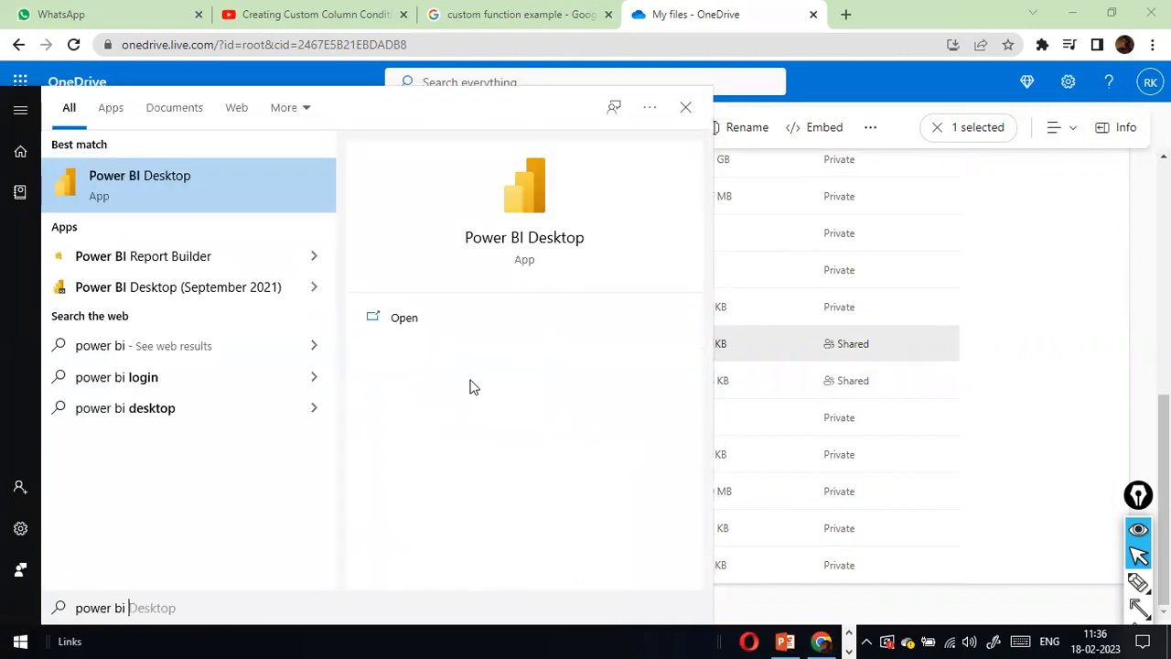
pyautogui.write(' desk')
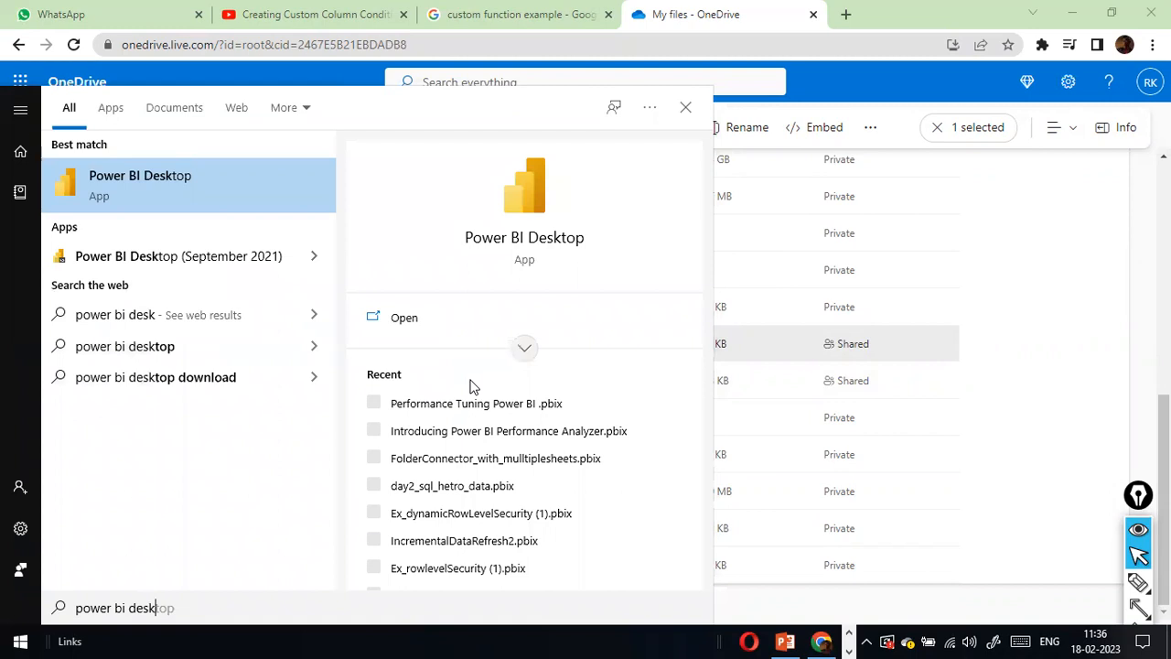
pyautogui.click(586, 462)
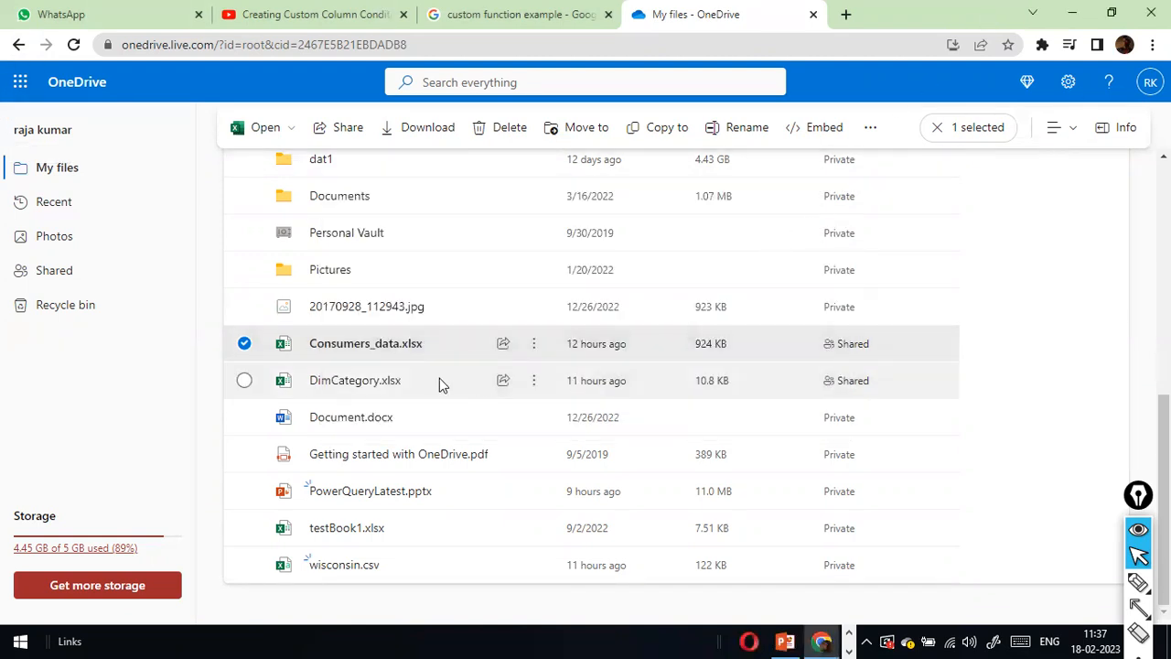
# Open the embed options for Consumers_data.xlsx in OneDrive and copy the full iframe embed code.
pyautogui.rightClick(394, 346)
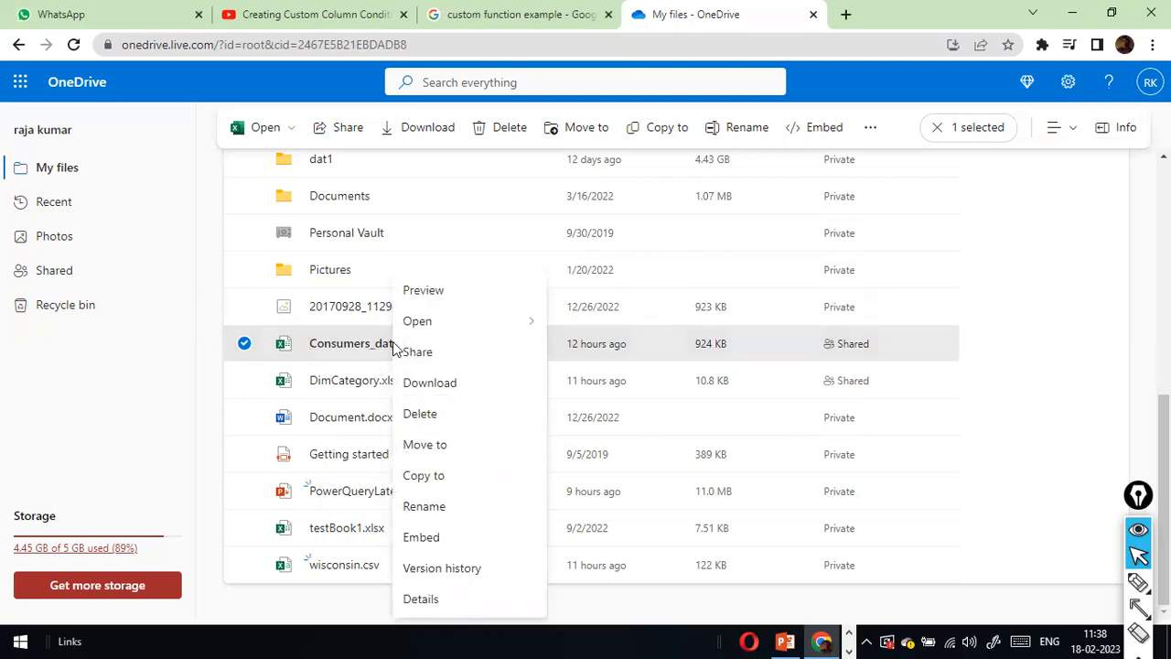
pyautogui.click(427, 540)
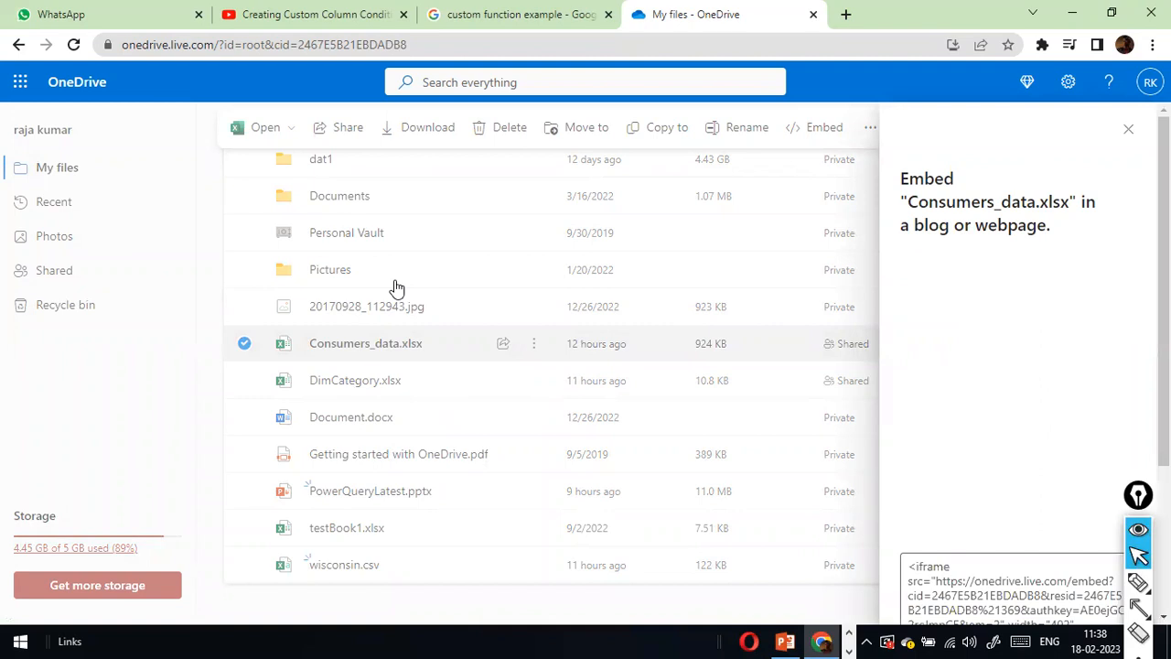
pyautogui.scroll(-3, 1008, 243)
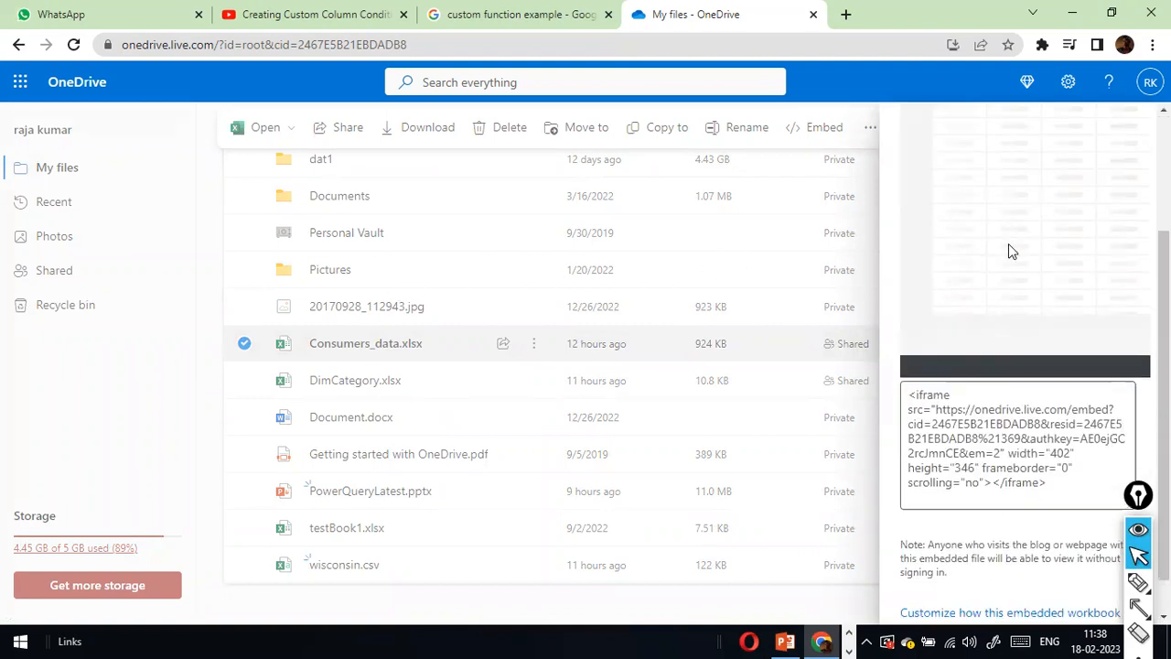
pyautogui.click(984, 426)
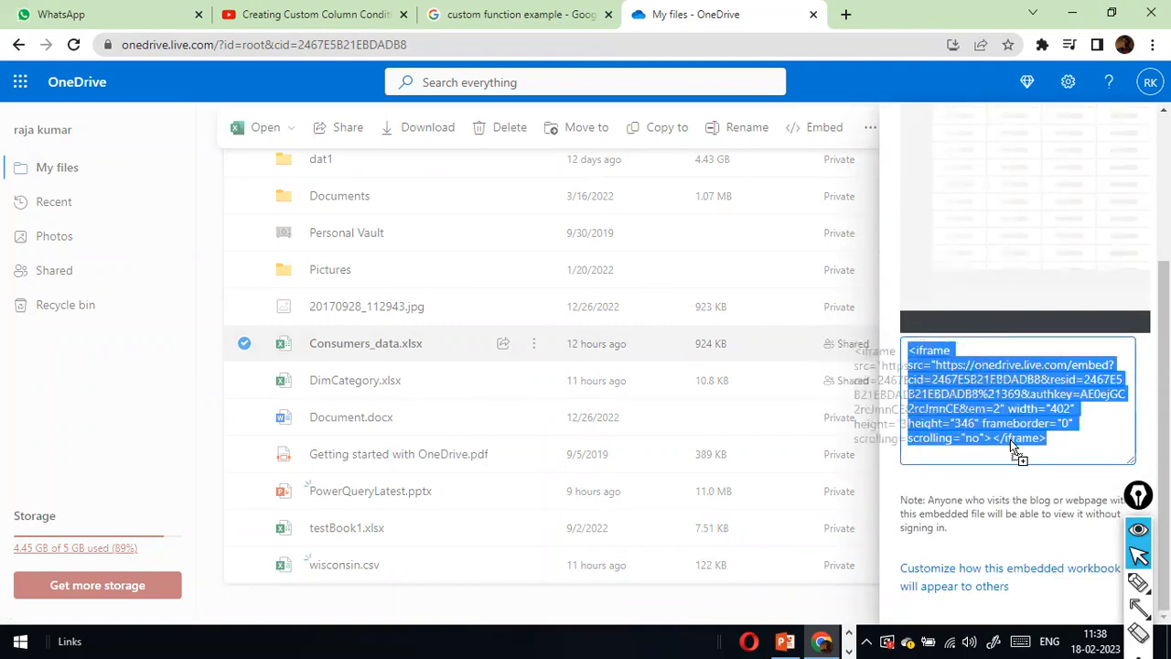
pyautogui.rightClick(1036, 437)
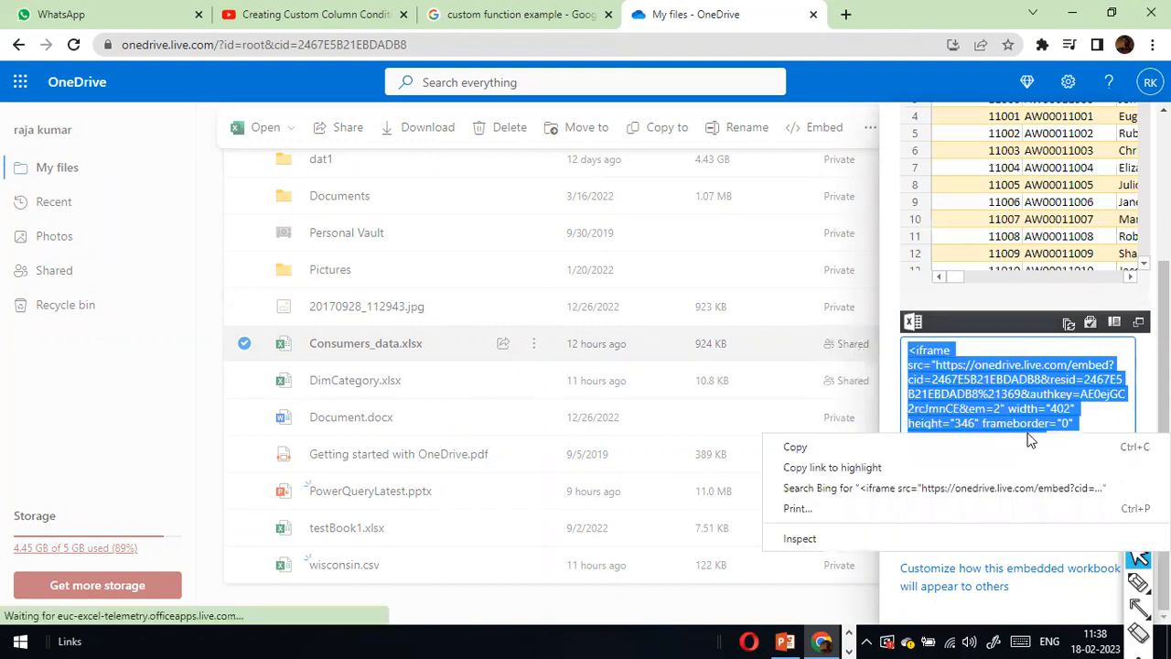
pyautogui.click(932, 455)
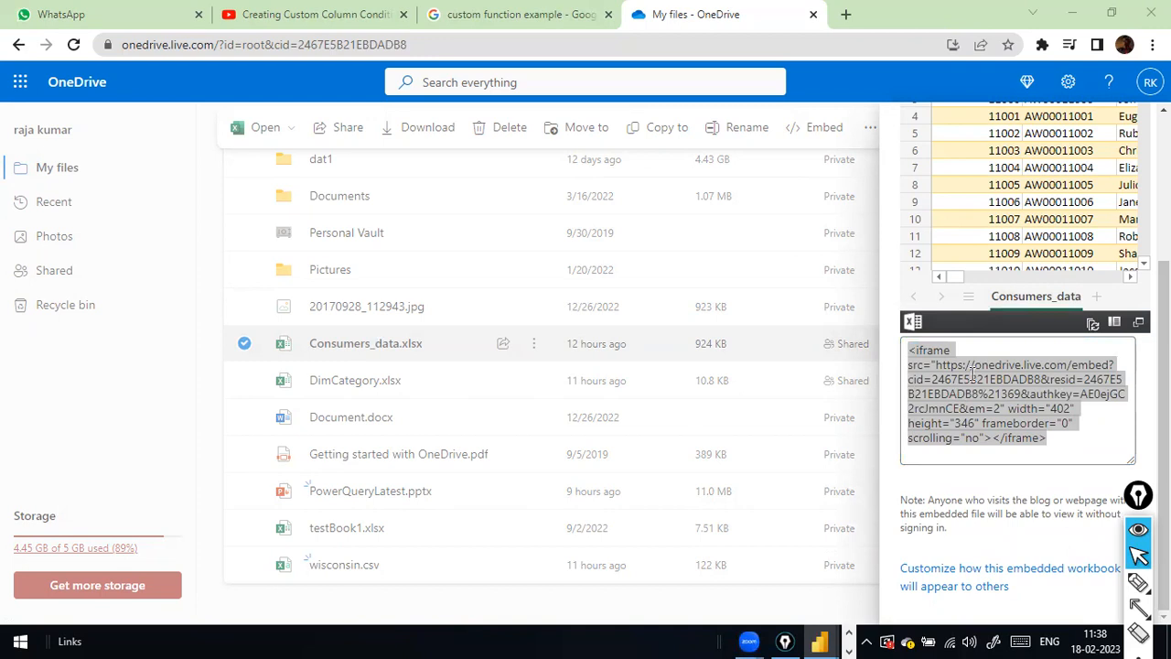
# Open a new Notepad document and paste the copied iframe embed code into it.
pyautogui.hotkey('alt', 'Tab')
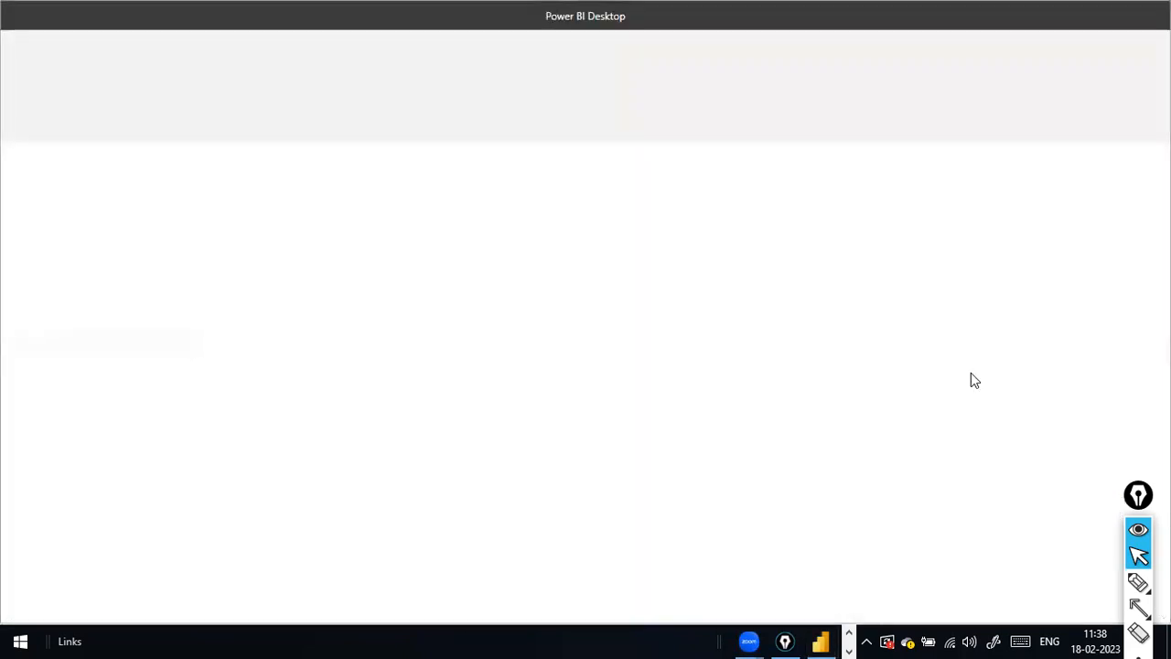
pyautogui.press('super')
pyautogui.write('notepad')
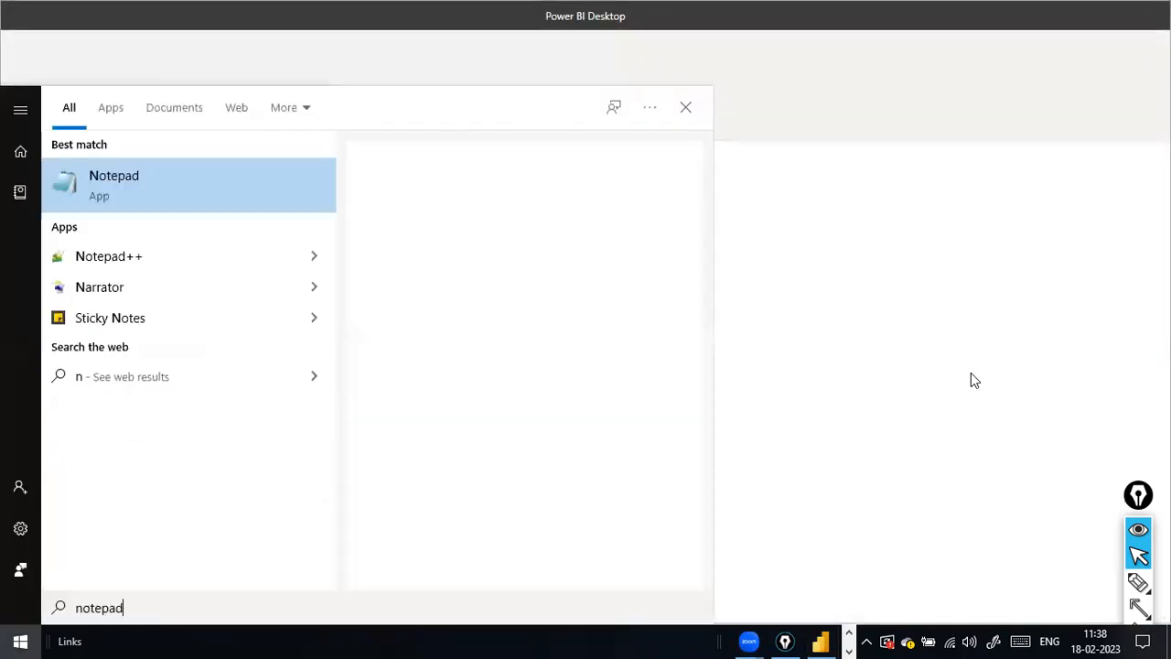
pyautogui.press('Return')
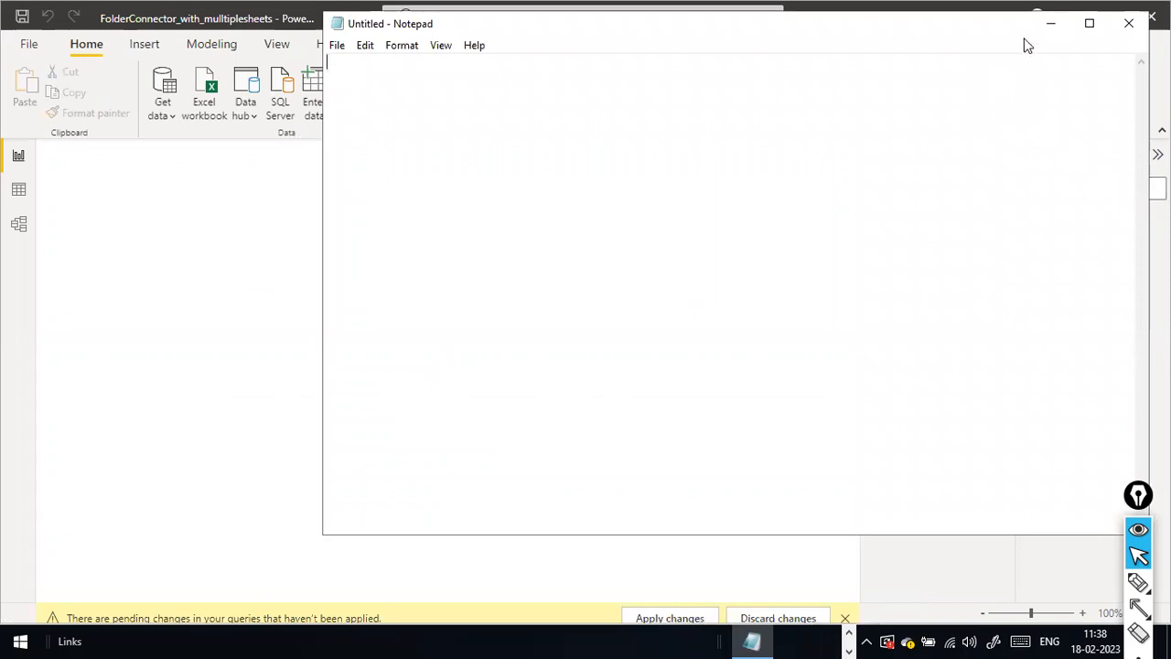
pyautogui.moveTo(1016, 33); pyautogui.dragTo(939, 109)
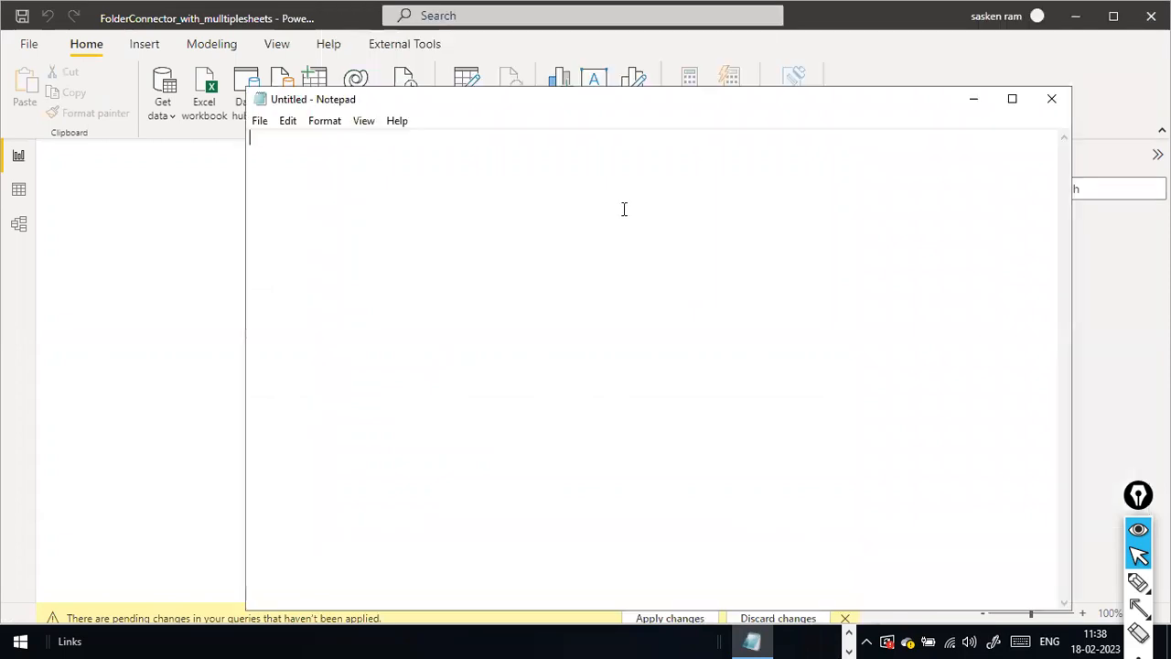
pyautogui.hotkey('ctrl', 'v')
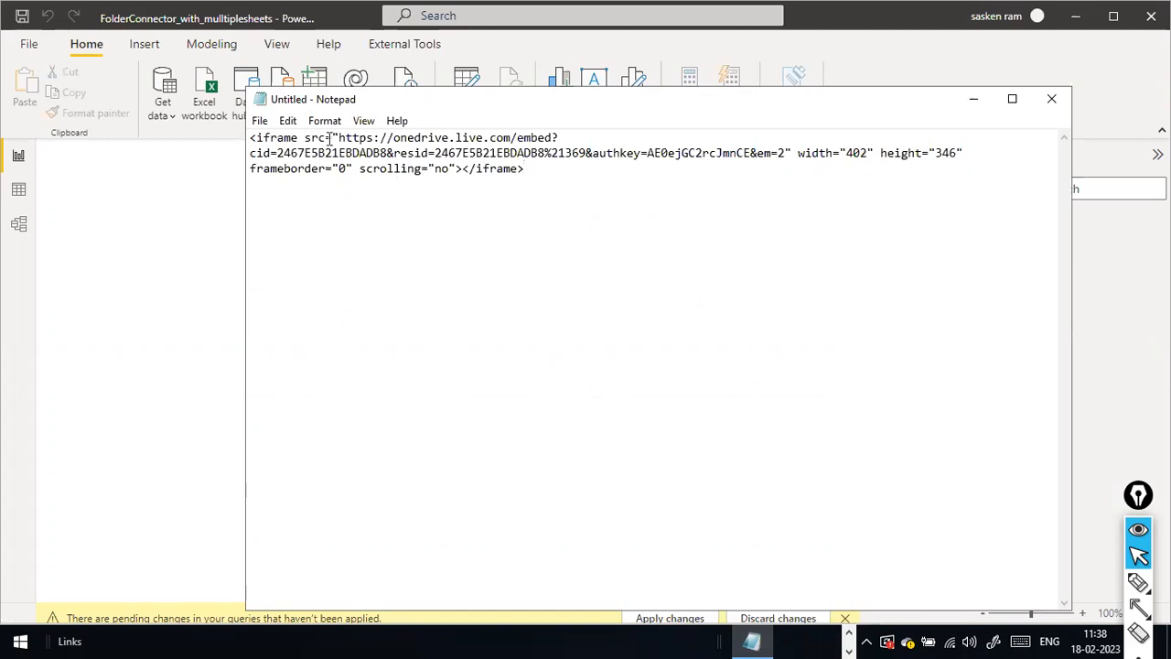
# Copy the src URL without its quotes from the embed code and paste it on a separate line below.
pyautogui.moveTo(336, 137); pyautogui.dragTo(789, 153)
pyautogui.click(491, 302)
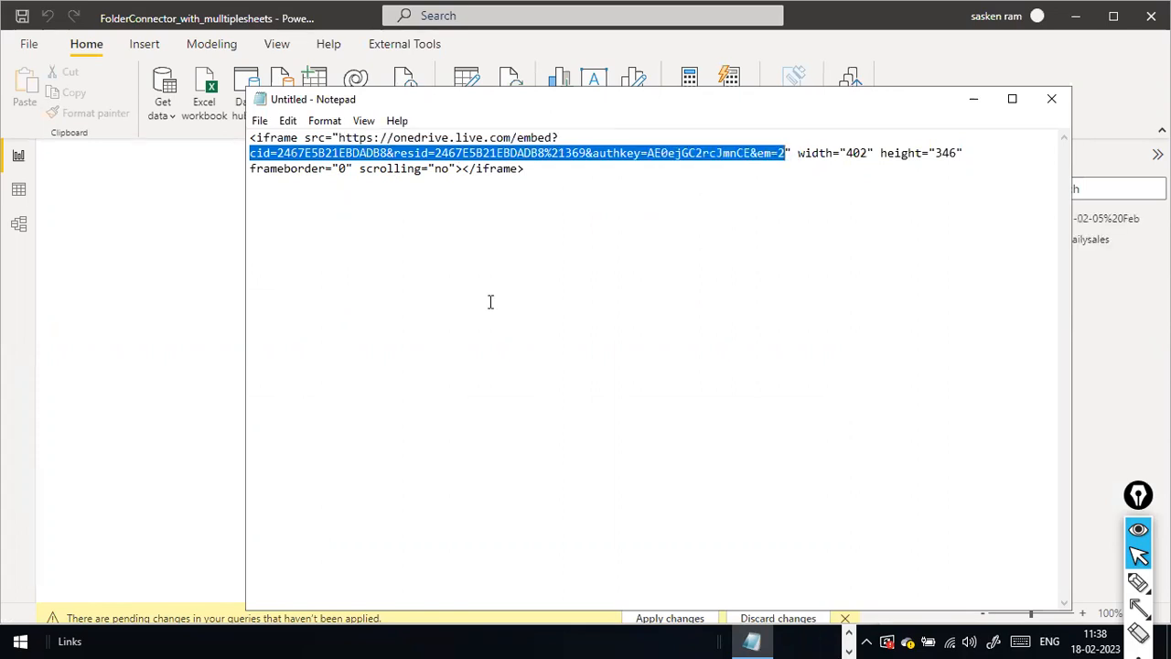
pyautogui.press('Return')
pyautogui.press('Return')
pyautogui.hotkey('ctrl', 'v')
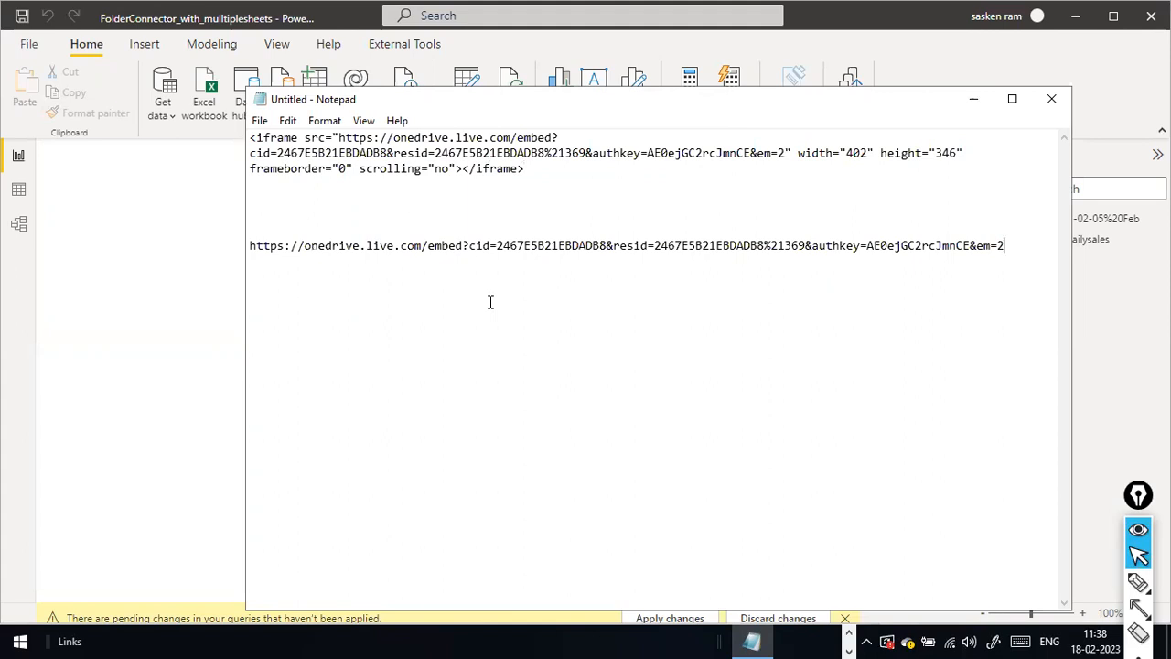
# Delete the word "embed" from the separately pasted OneDrive URL, keeping the slash before it.
pyautogui.doubleClick(447, 247)
pyautogui.click(425, 246)
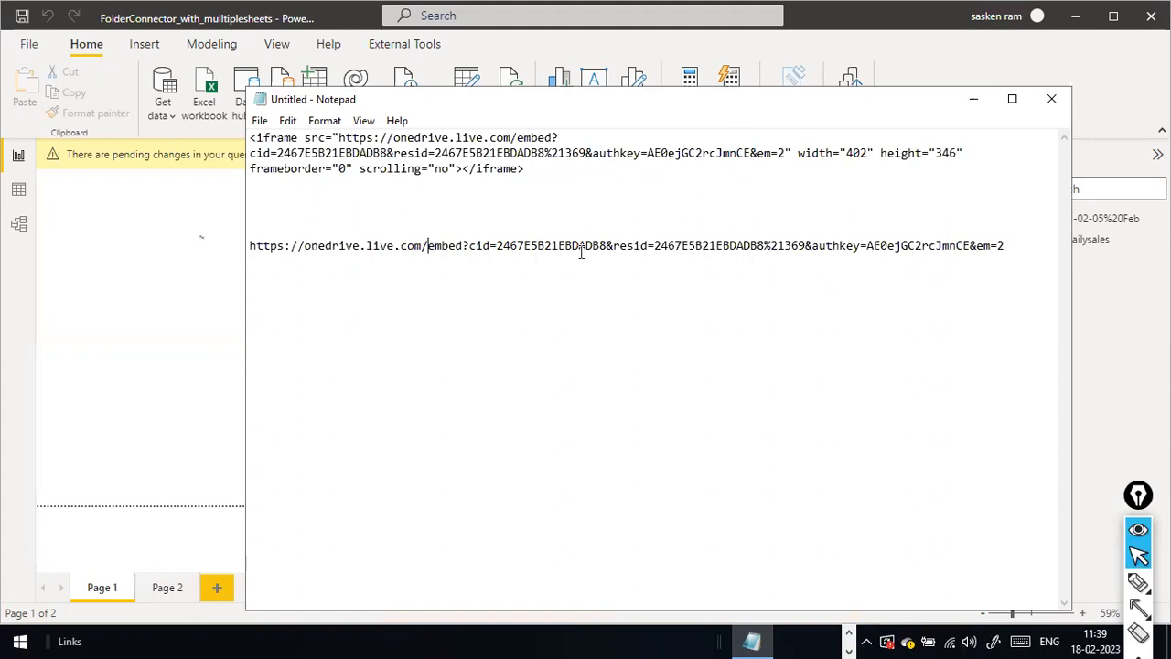
pyautogui.press('Delete')
pyautogui.press('Delete')
pyautogui.press('Delete')
pyautogui.press('Delete')
pyautogui.press('Delete')
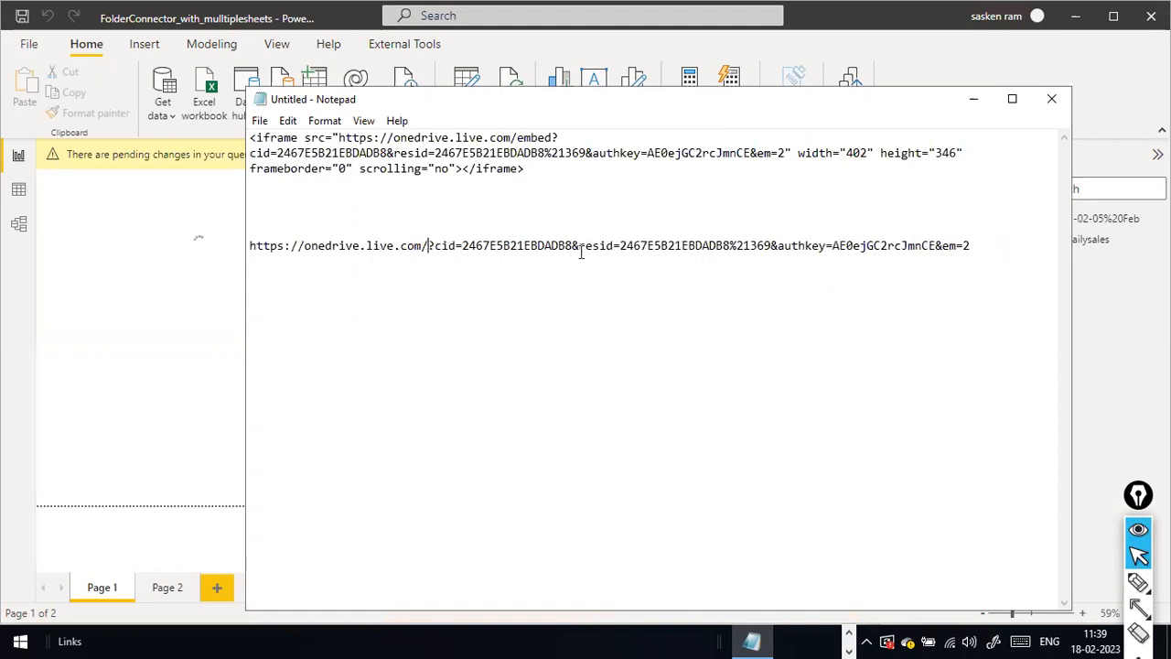
# Insert "download" after the slash in the separately pasted OneDrive URL.
pyautogui.write('downl')
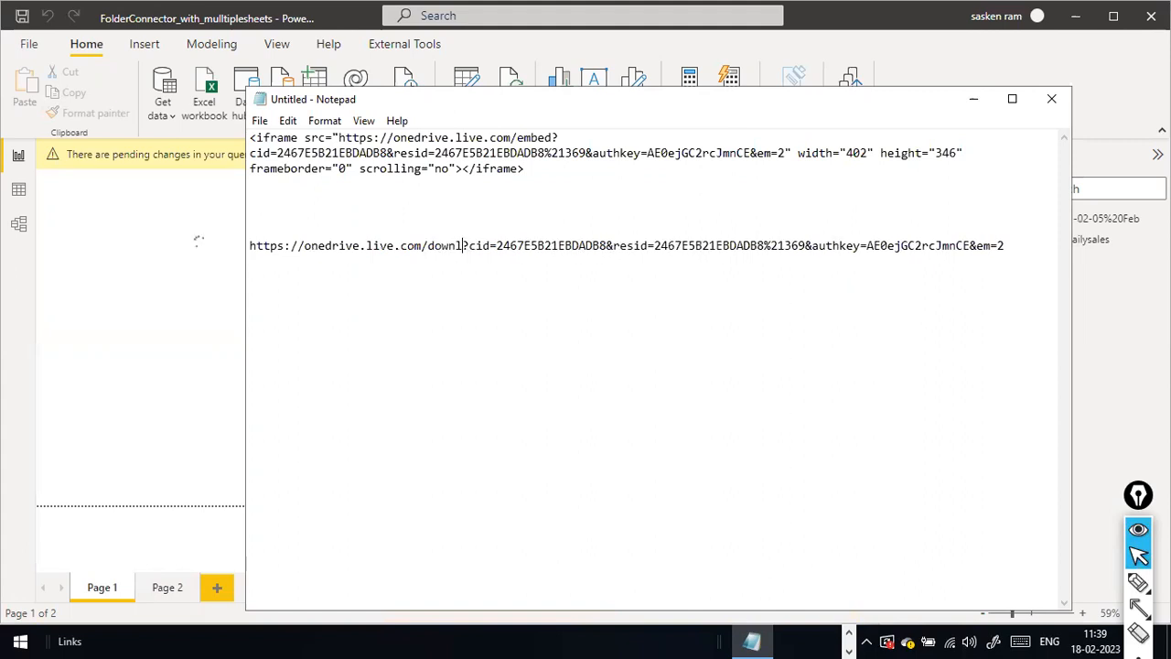
pyautogui.write('oad')
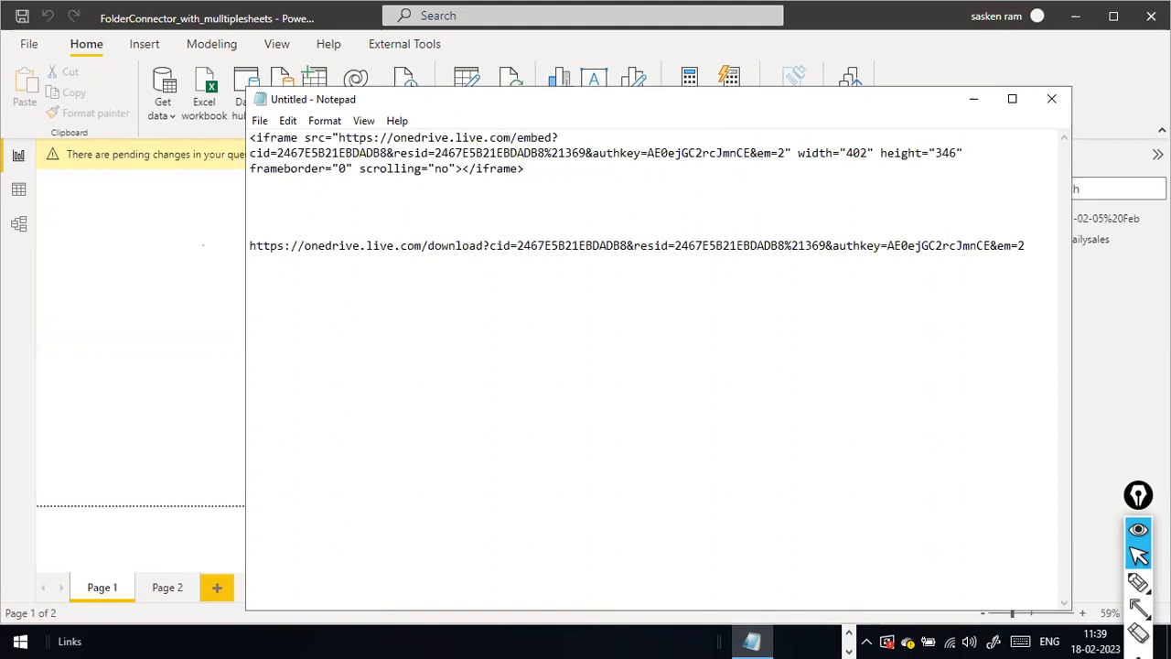
# Append "&app=Excel" to the end of the OneDrive download URL and select the whole URL.
pyautogui.click(1025, 246)
pyautogui.write('&app=')
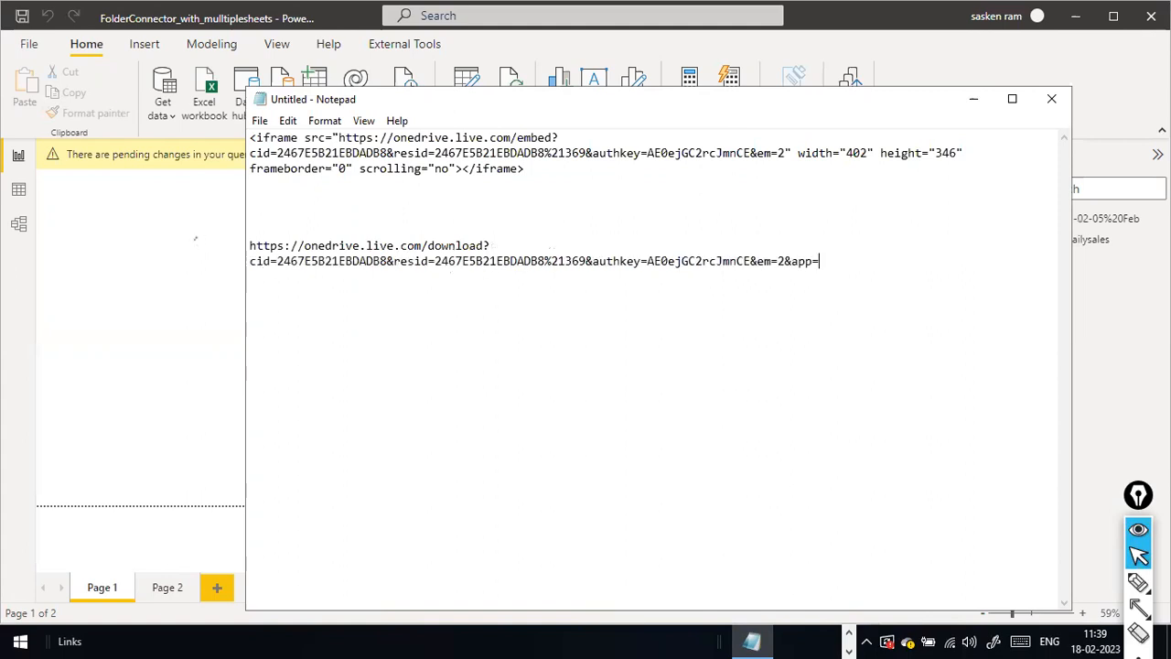
pyautogui.write('Excel')
pyautogui.hotkey('shift', 'Home')
pyautogui.hotkey('shift', 'Up')
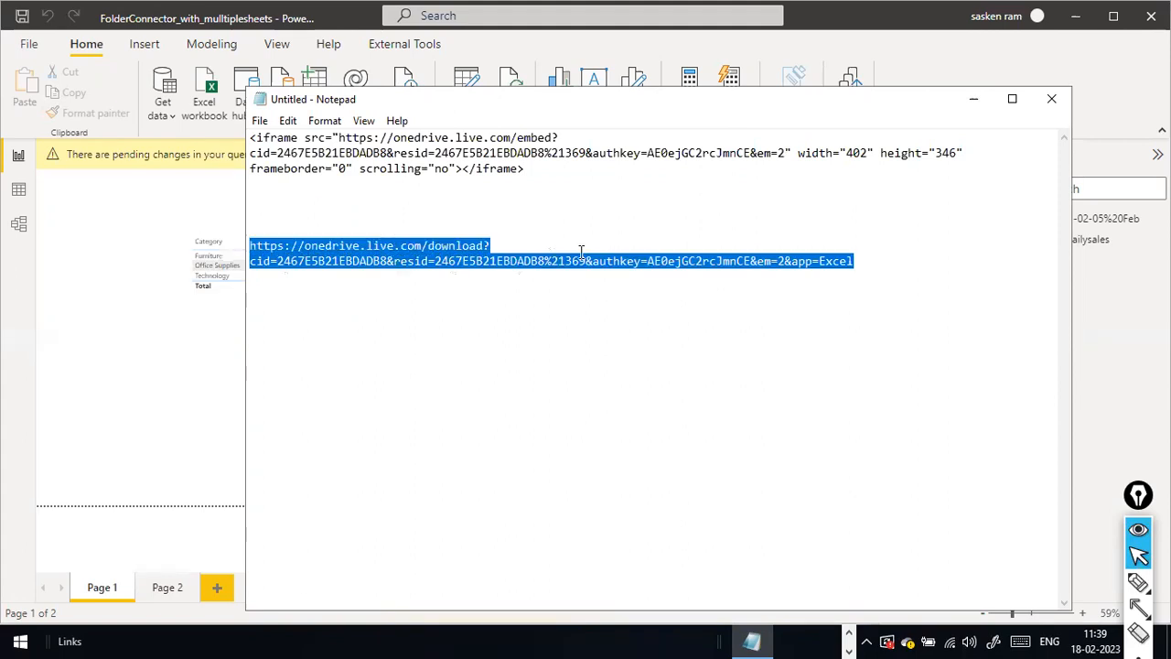
pyautogui.click(487, 183)
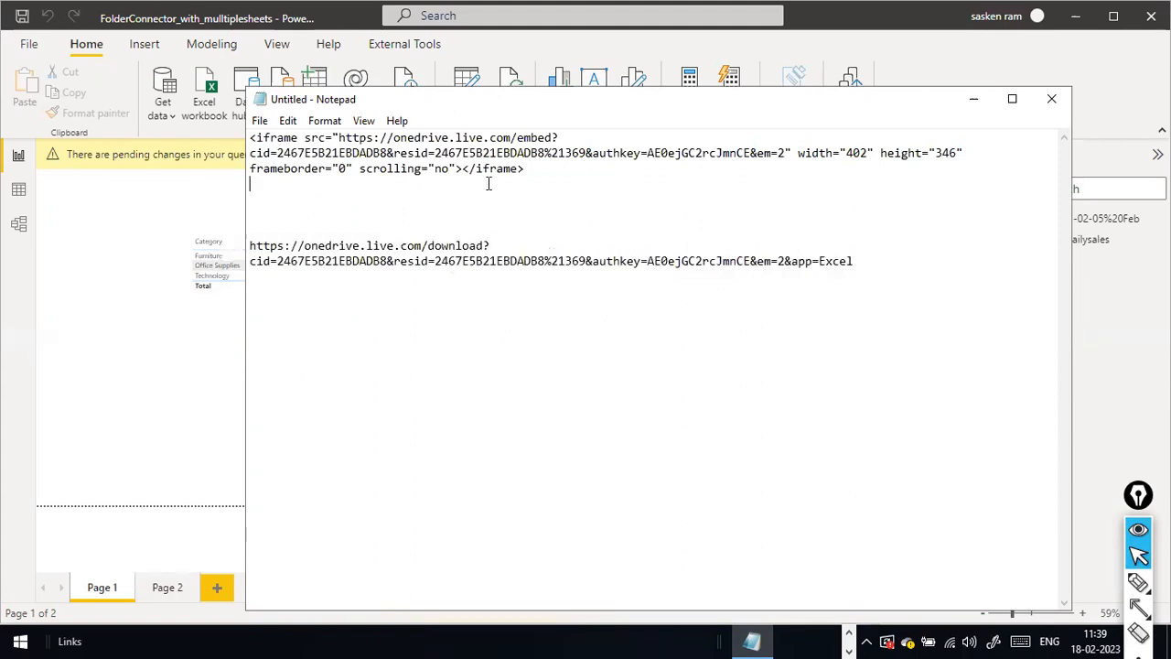
# Switch to Power BI Desktop and apply the pending query changes.
pyautogui.hotkey('alt', 'Tab')
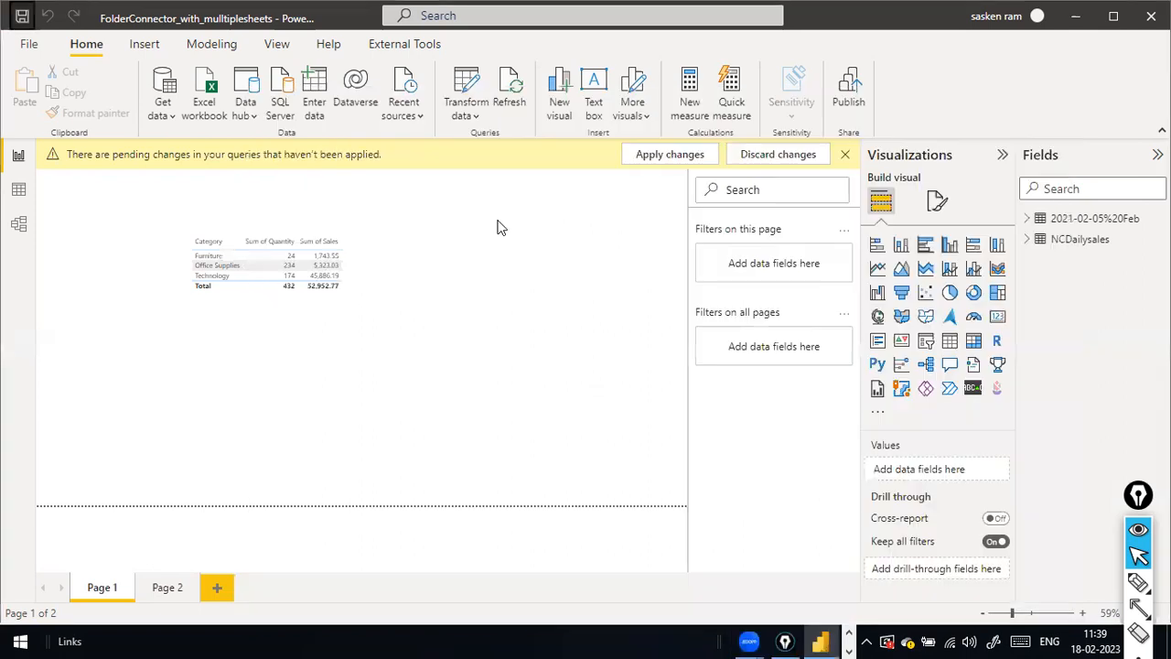
pyautogui.hotkey('alt', 'Tab')
pyautogui.hotkey('alt', 'Tab')
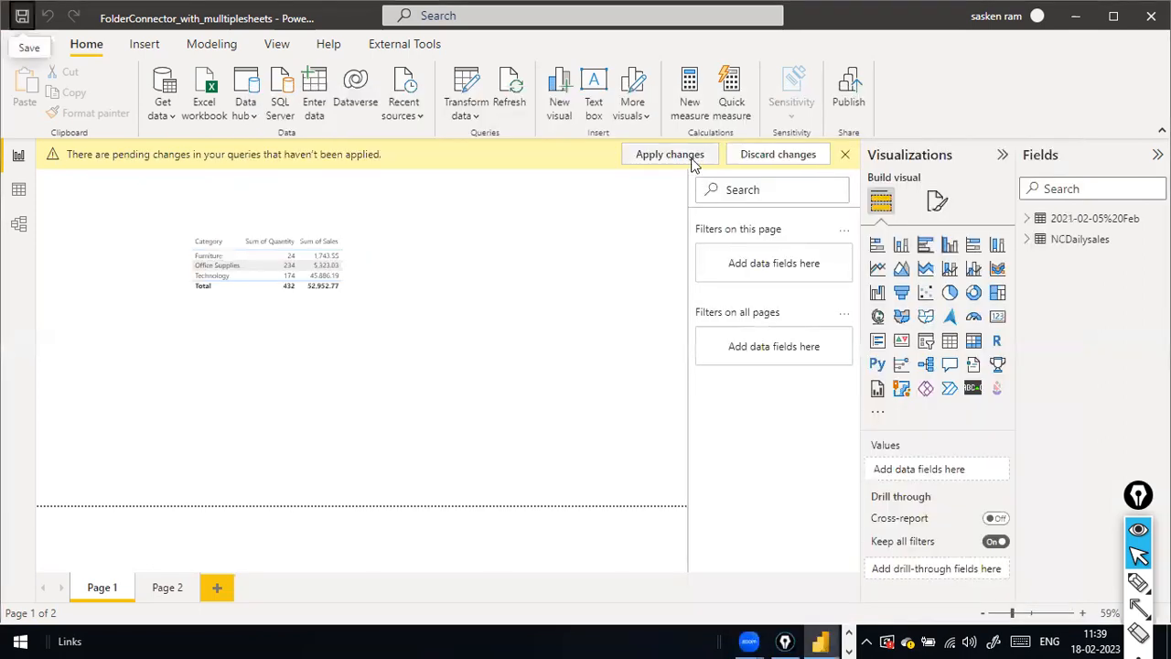
pyautogui.click(693, 157)
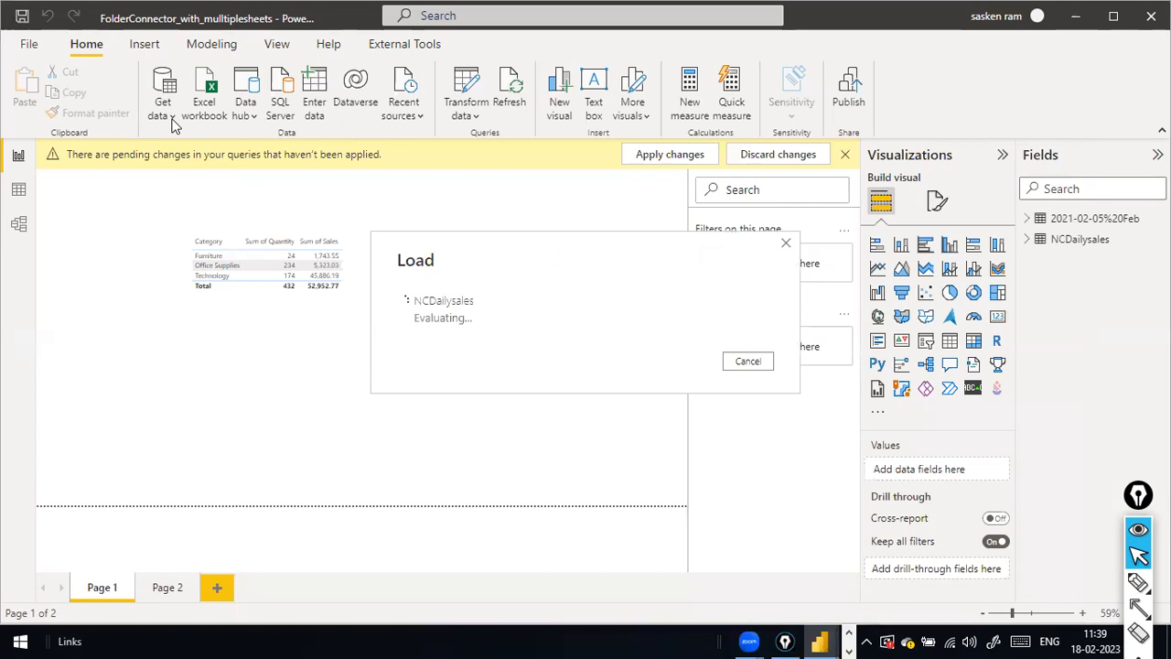
# Switch to OneDrive, open Consumers_data.xlsx in Excel for the web and view the workbook's Info page.
pyautogui.hotkey('alt', 'Tab')
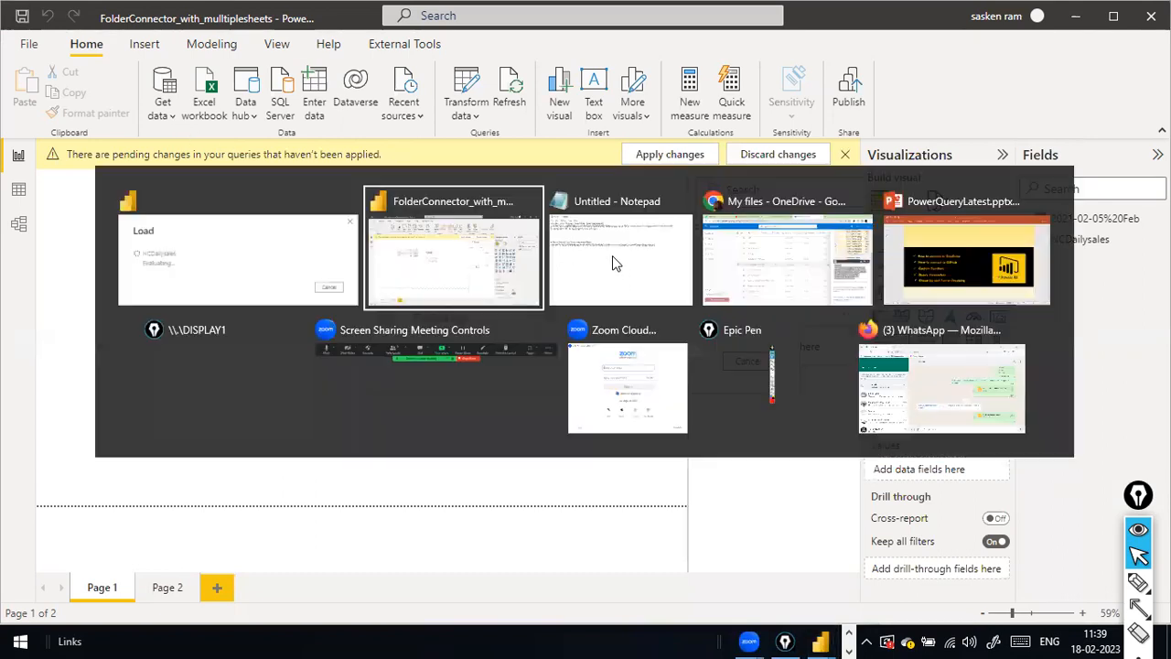
pyautogui.click(596, 264)
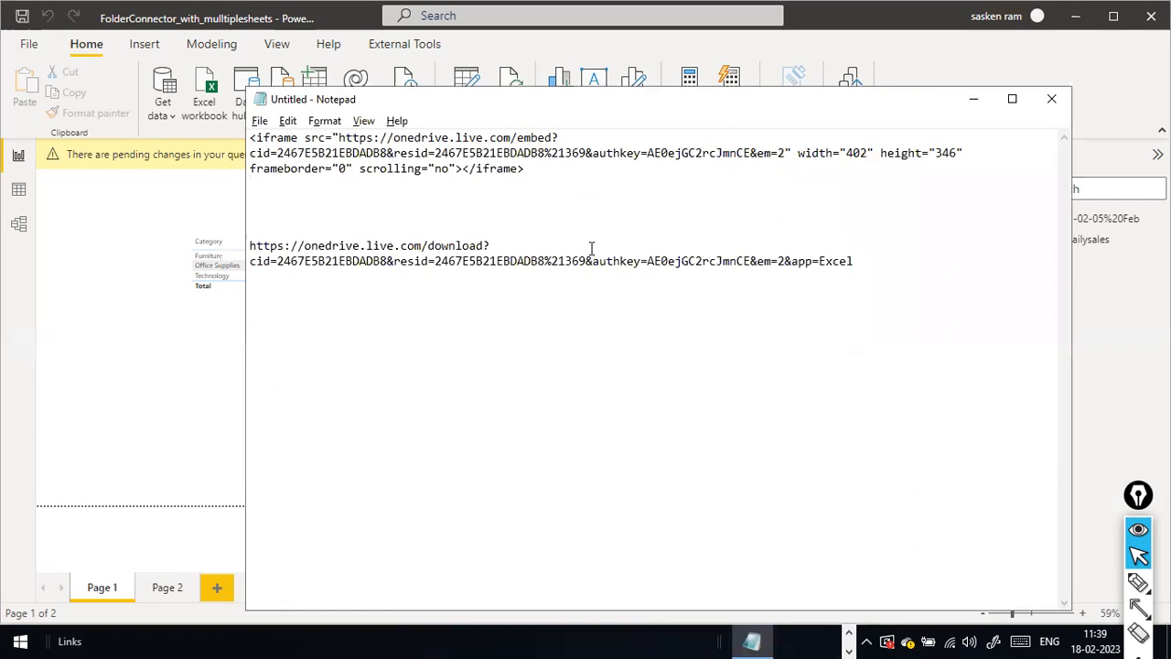
pyautogui.hotkey('alt', 'Tab')
pyautogui.hotkey('alt', 'Tab')
pyautogui.hotkey('alt', 'Tab')
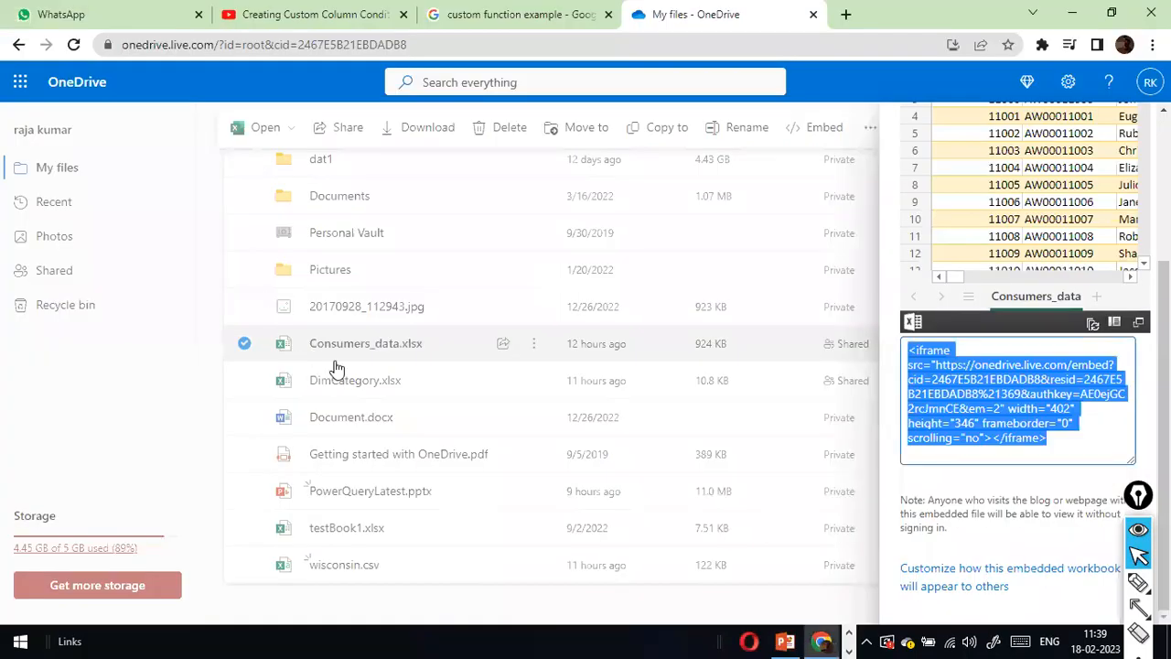
pyautogui.press('Escape')
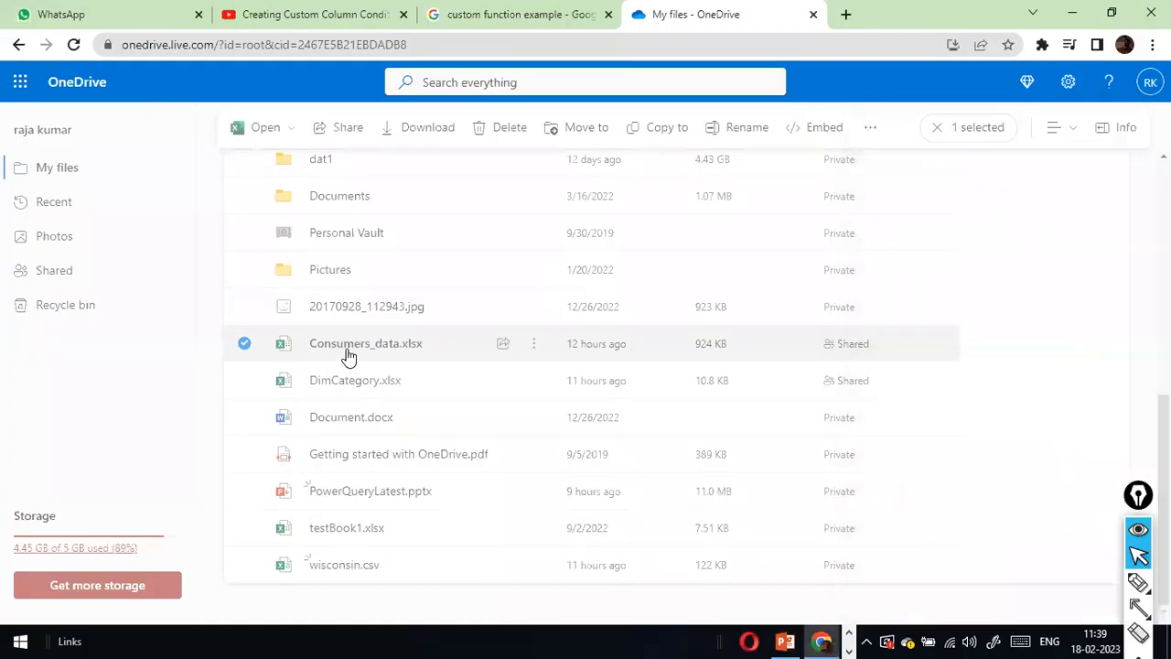
pyautogui.click(348, 353)
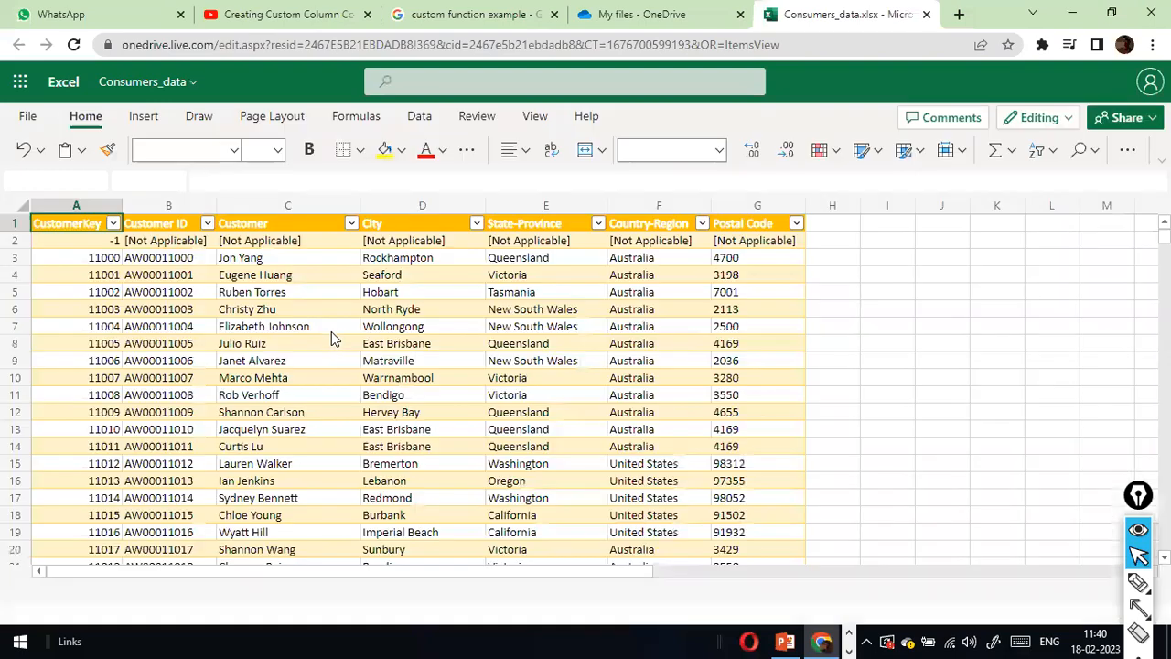
pyautogui.click(28, 116)
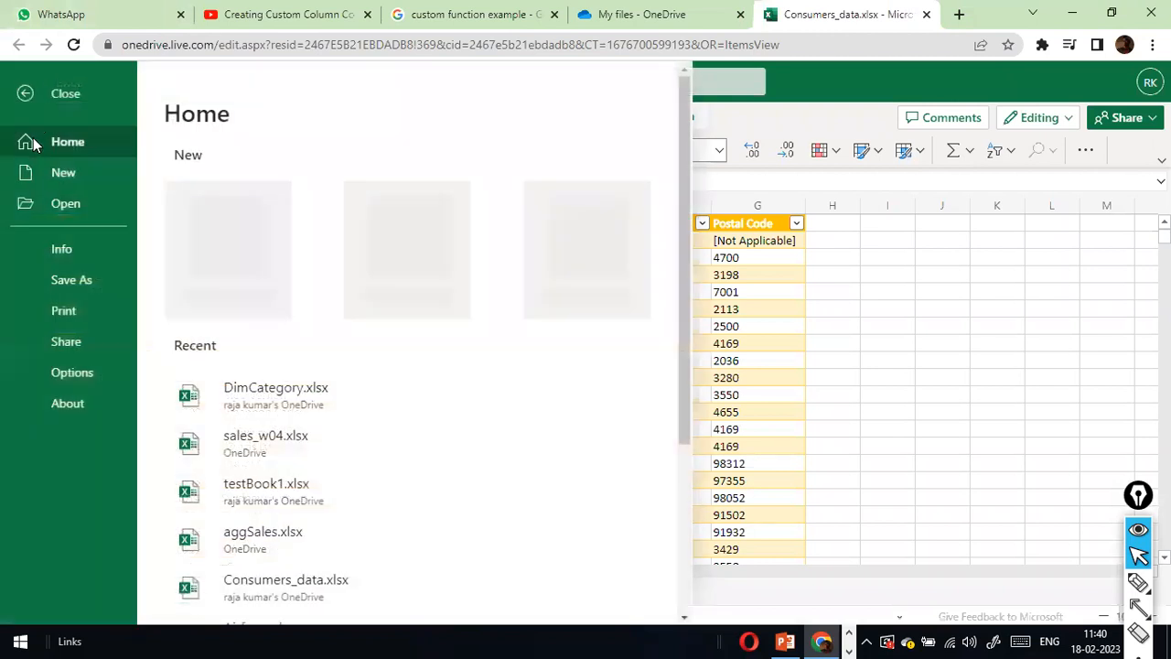
pyautogui.click(77, 250)
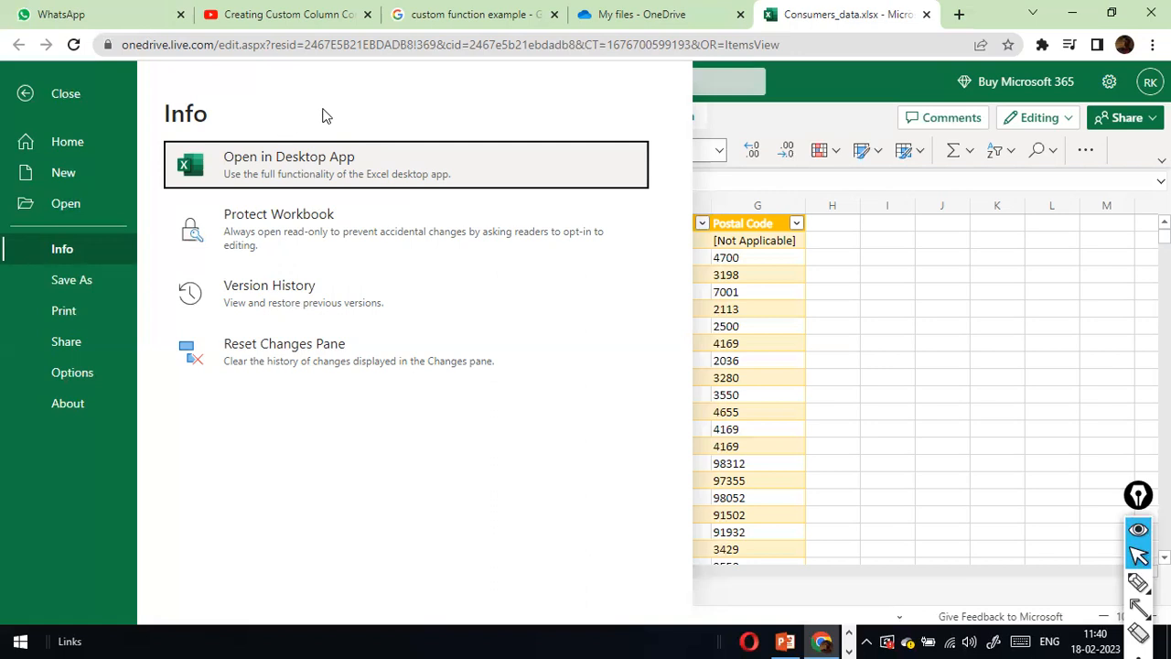
pyautogui.press('Escape')
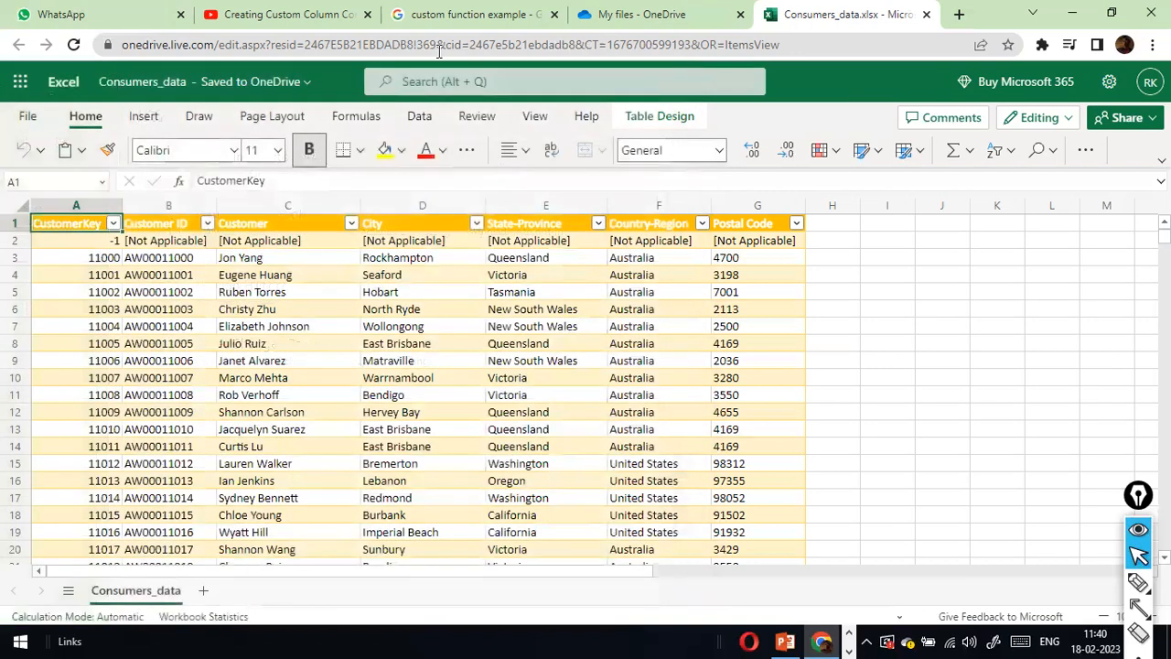
# Return to the OneDrive file list and reopen the embed options for Consumers_data.xlsx.
pyautogui.click(633, 17)
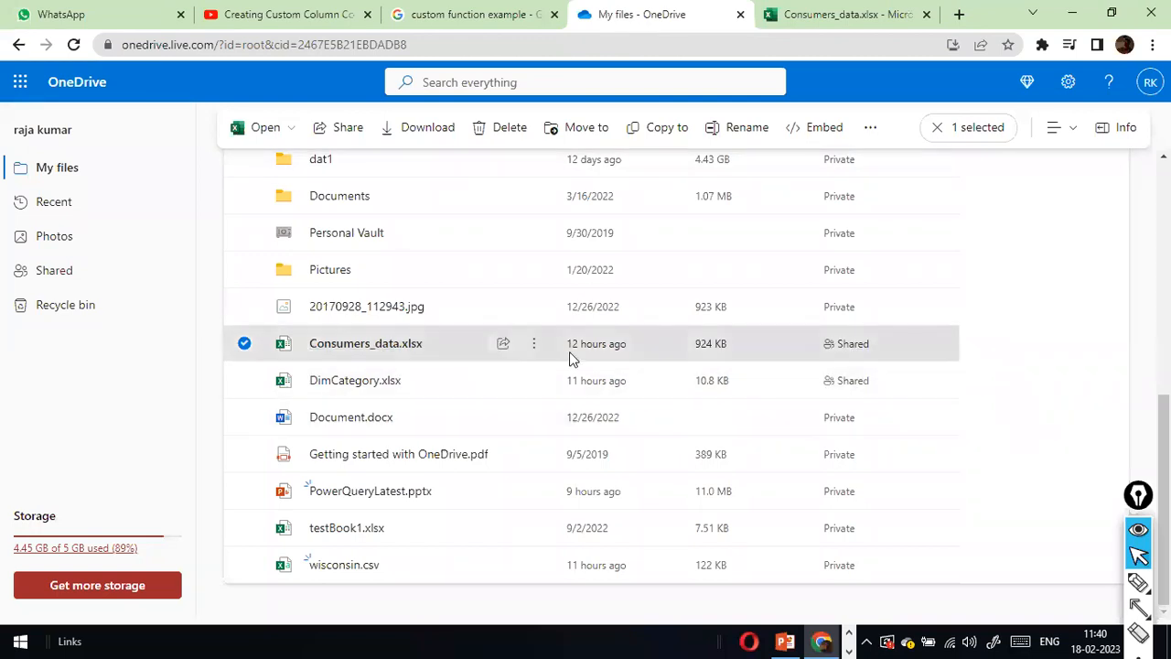
pyautogui.rightClick(414, 348)
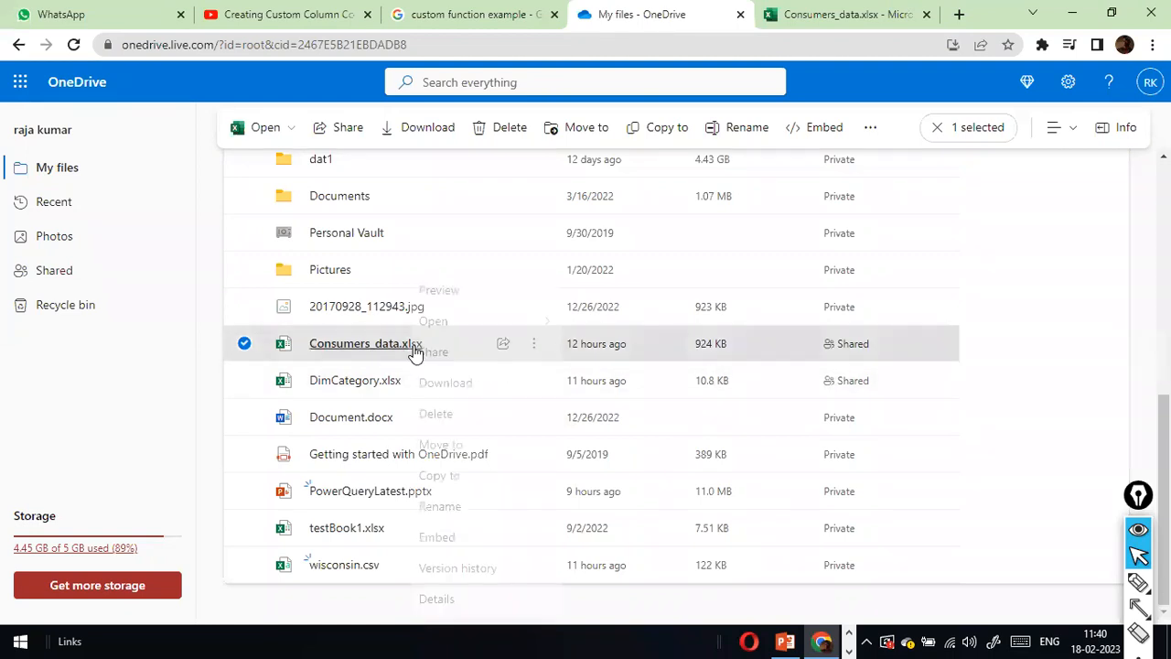
pyautogui.click(444, 538)
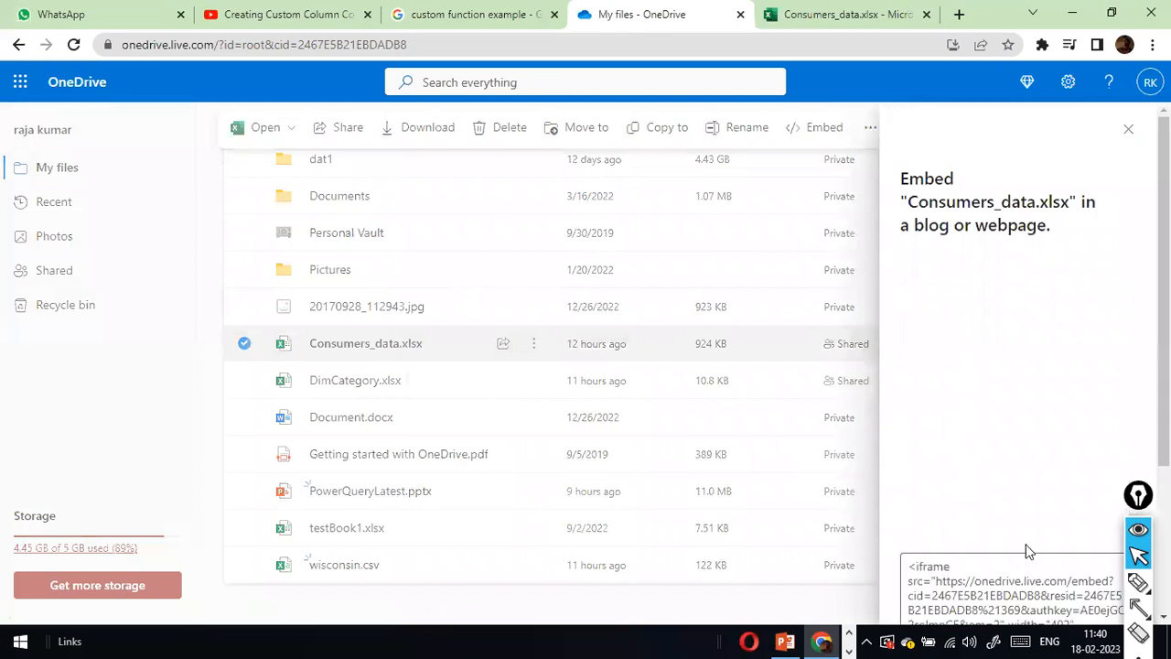
# Switch to Notepad and select the entire edited download URL.
pyautogui.hotkey('alt', 'Tab')
pyautogui.hotkey('alt', 'Tab')
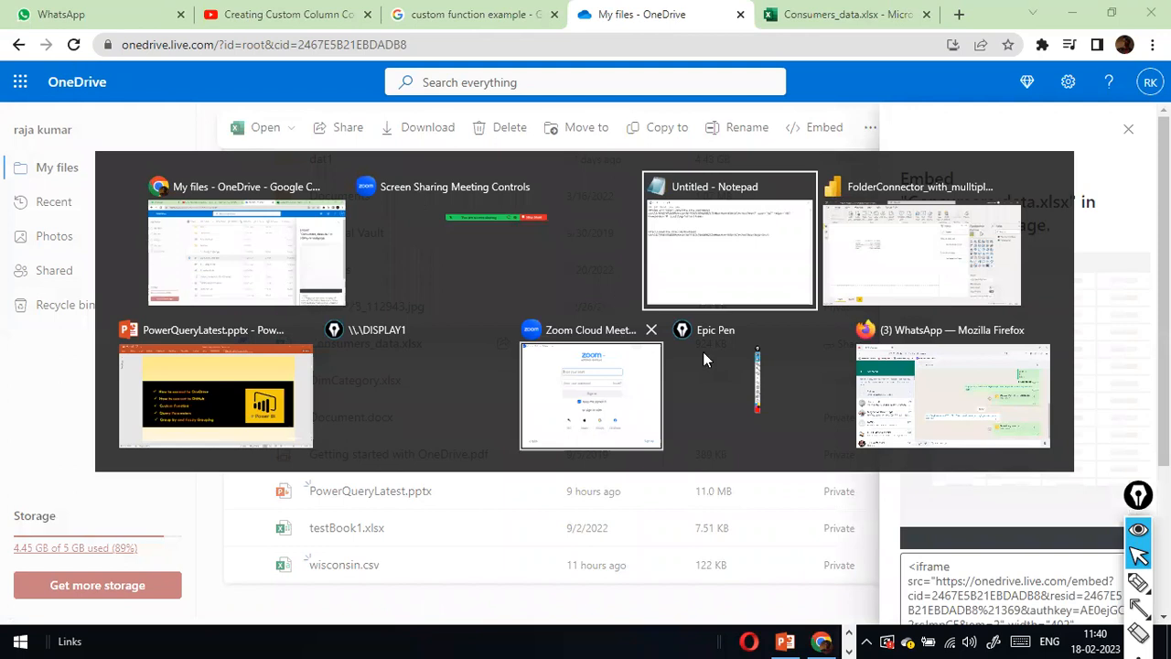
pyautogui.hotkey('alt', 'Tab')
pyautogui.hotkey('alt', 'Tab')
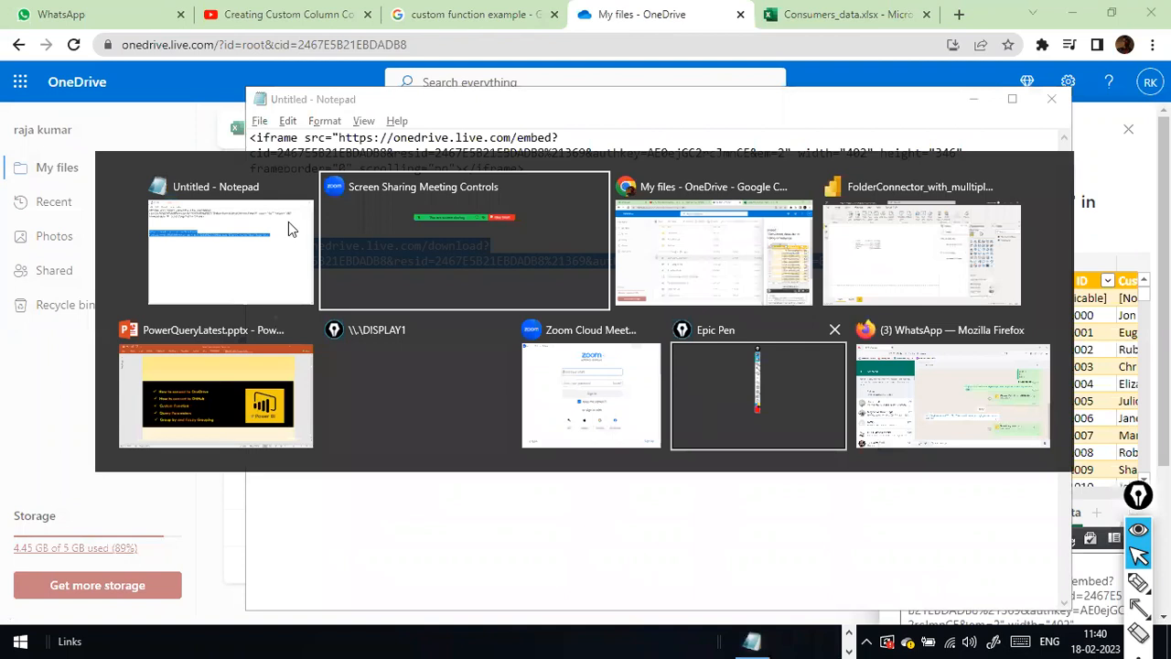
# Switch to Power BI Desktop and start getting data from a Web source.
pyautogui.press('Tab')
pyautogui.press('Tab')
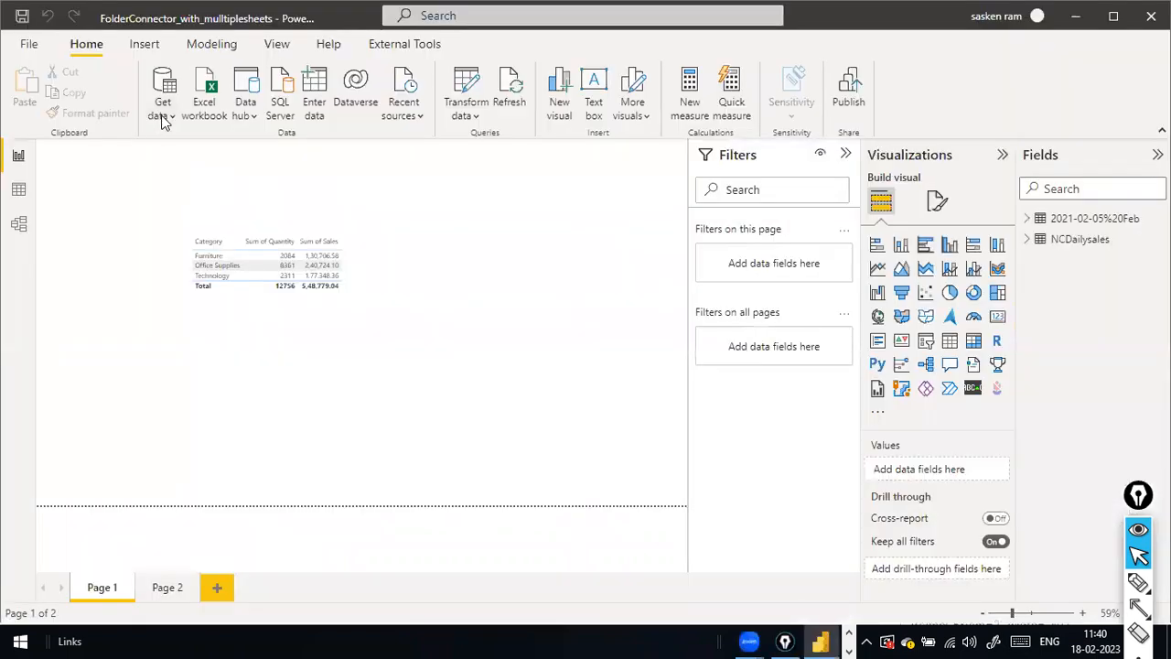
pyautogui.click(162, 117)
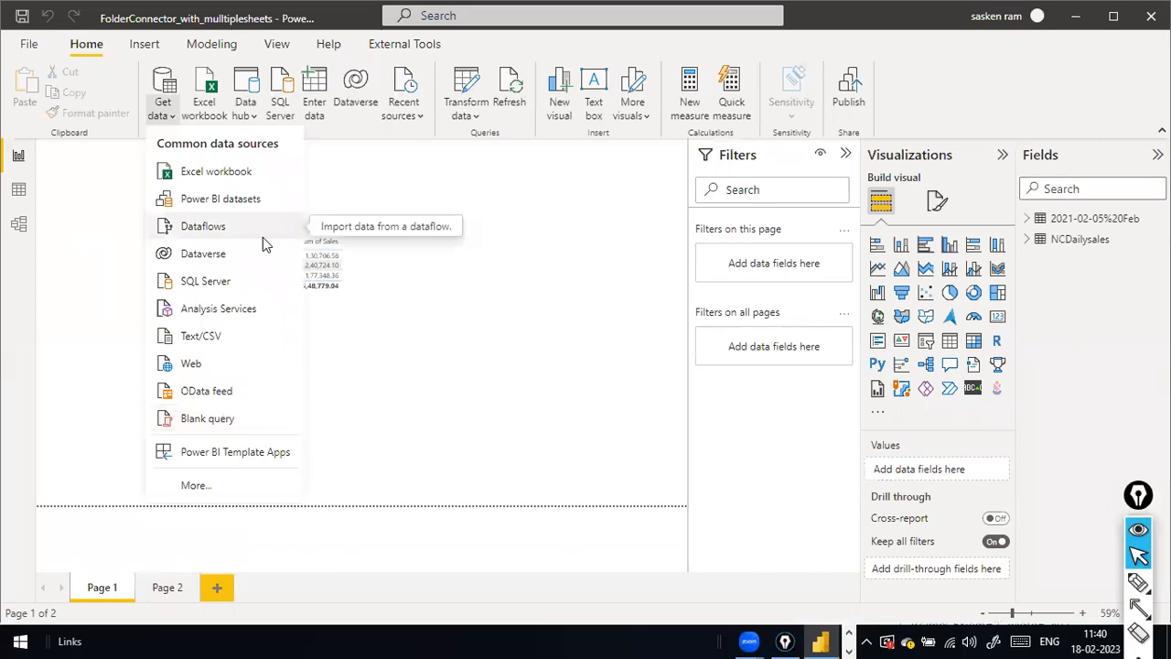
pyautogui.click(188, 368)
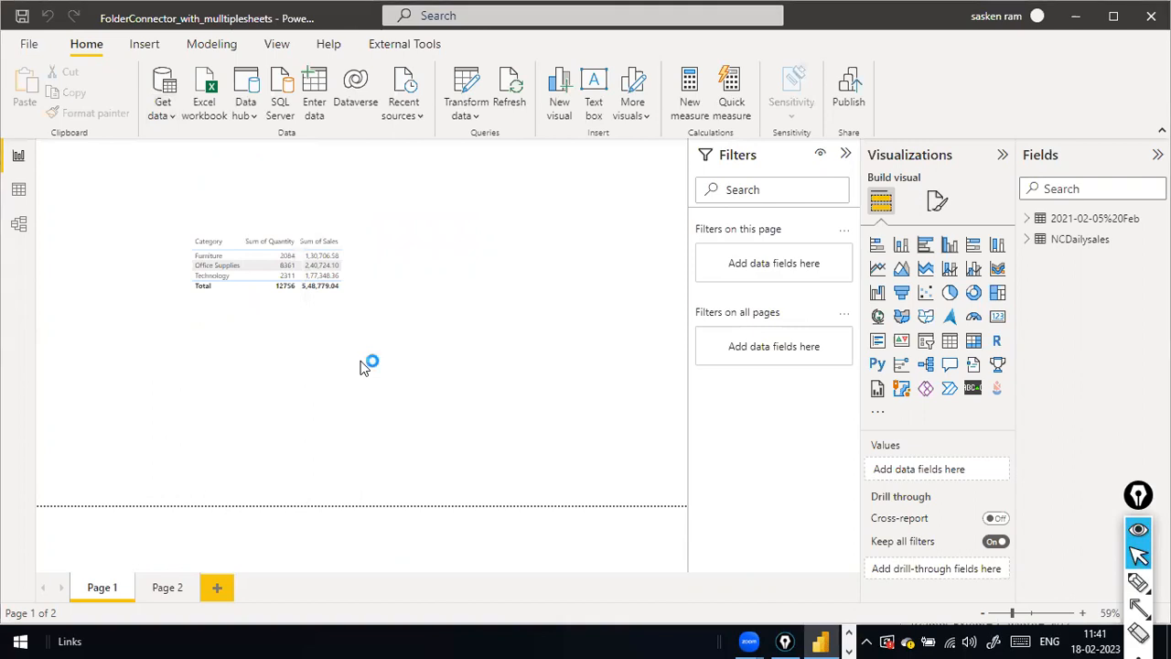
pyautogui.hotkey('alt', 'Tab')
pyautogui.hotkey('alt', 'Tab')
pyautogui.hotkey('alt', 'Tab')
pyautogui.hotkey('alt', 'Tab')
pyautogui.press('Escape')
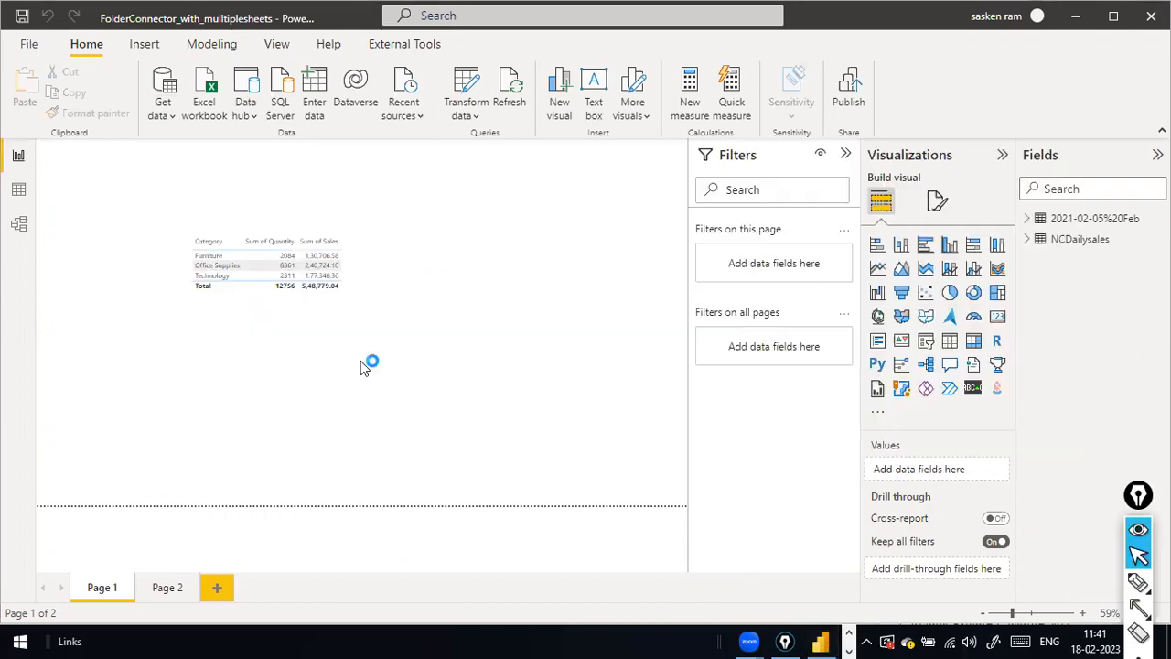
pyautogui.hotkey('alt', 'Tab')
pyautogui.hotkey('alt', 'Tab')
pyautogui.hotkey('alt', 'Tab')
pyautogui.hotkey('alt', 'Tab')
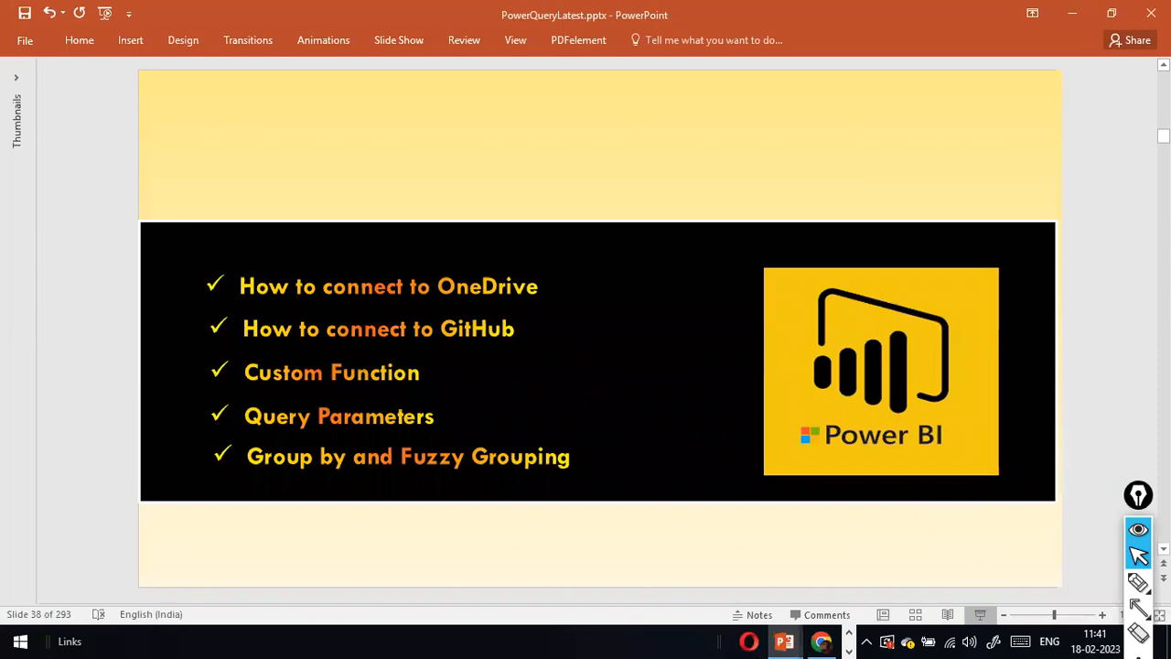
pyautogui.hotkey('alt', 'Tab')
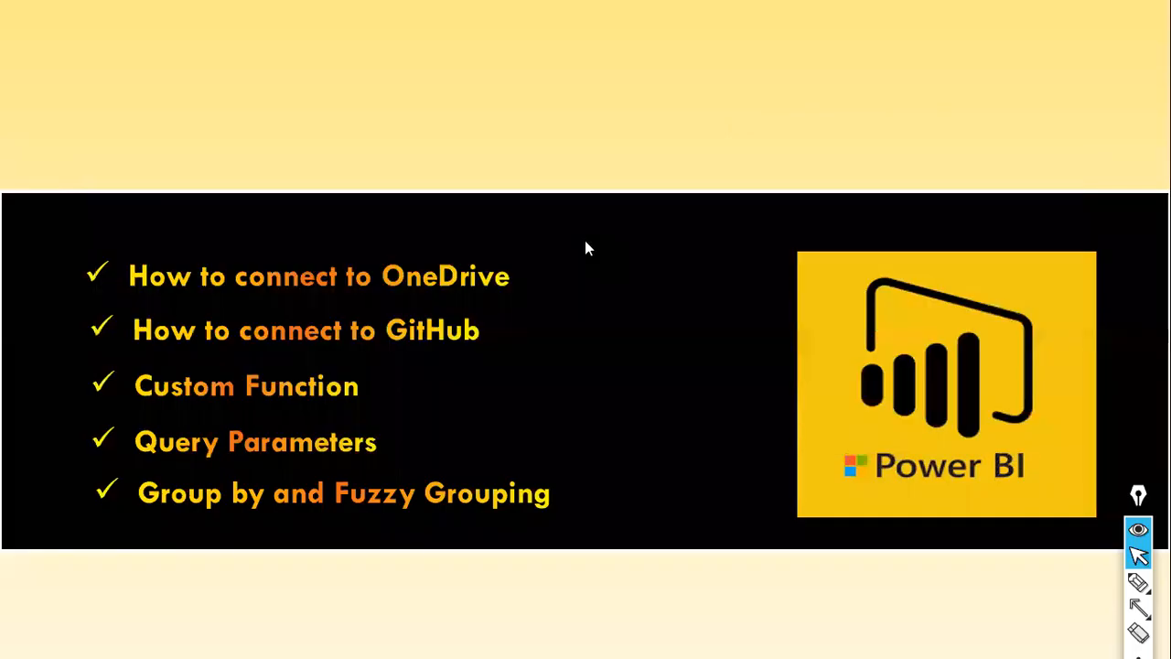
pyautogui.hotkey('alt', 'Tab')
pyautogui.hotkey('alt', 'Tab')
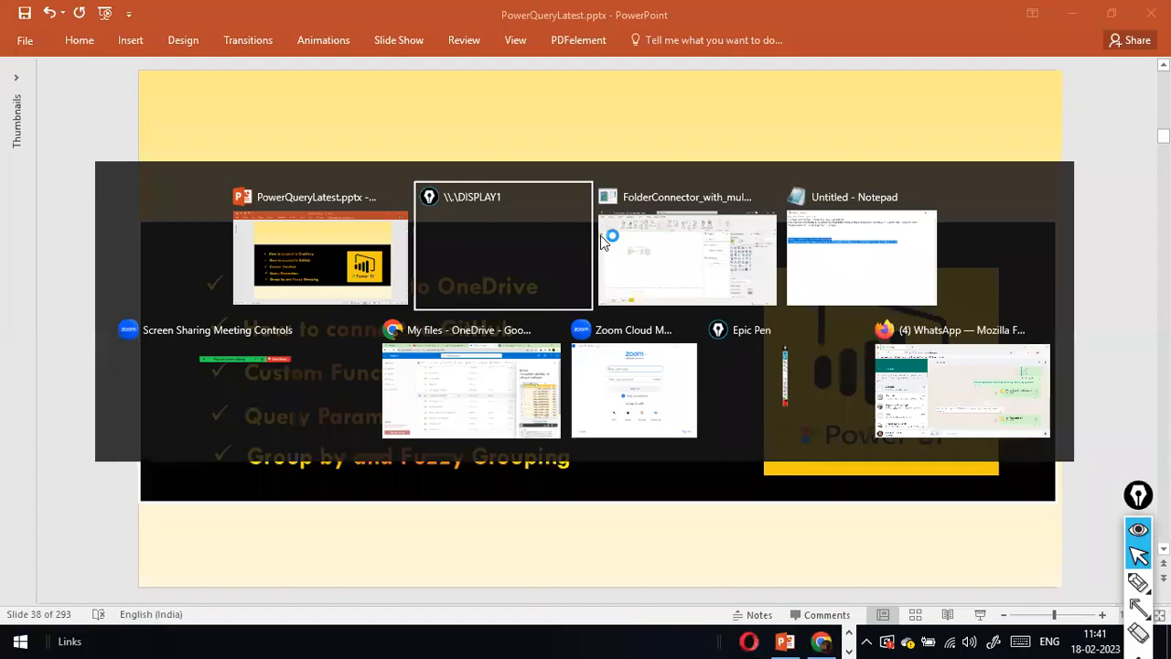
pyautogui.hotkey('alt', 'Tab')
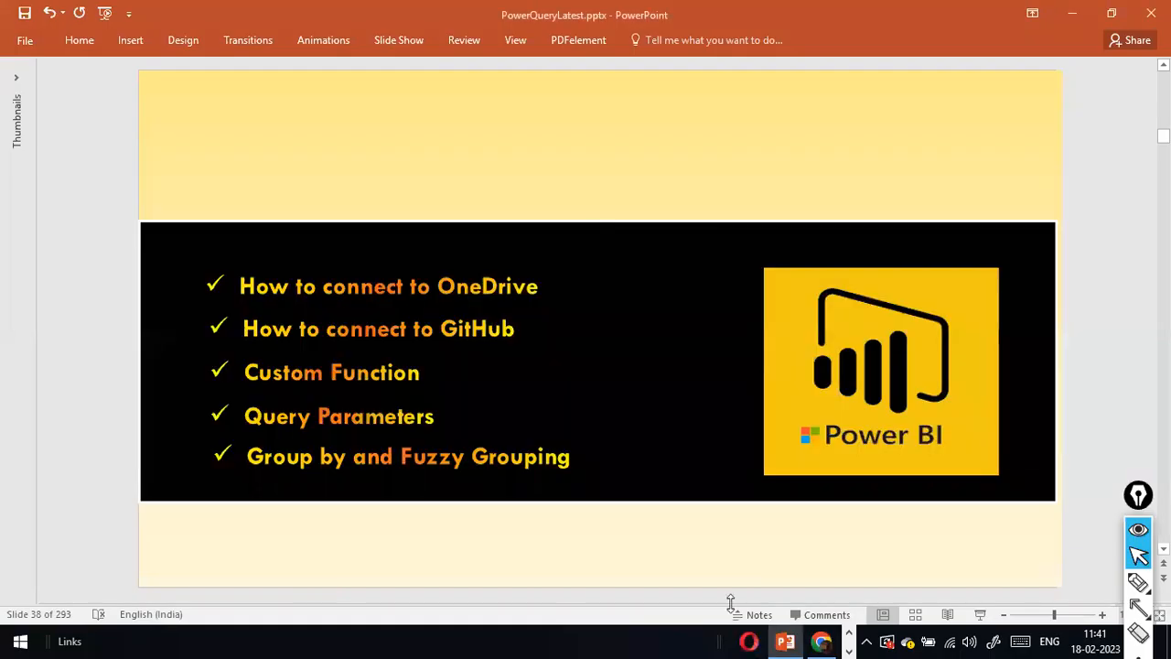
# Return to Power BI Desktop, view Page 2 of the report and open the data view.
pyautogui.press('alt')
pyautogui.click(846, 648)
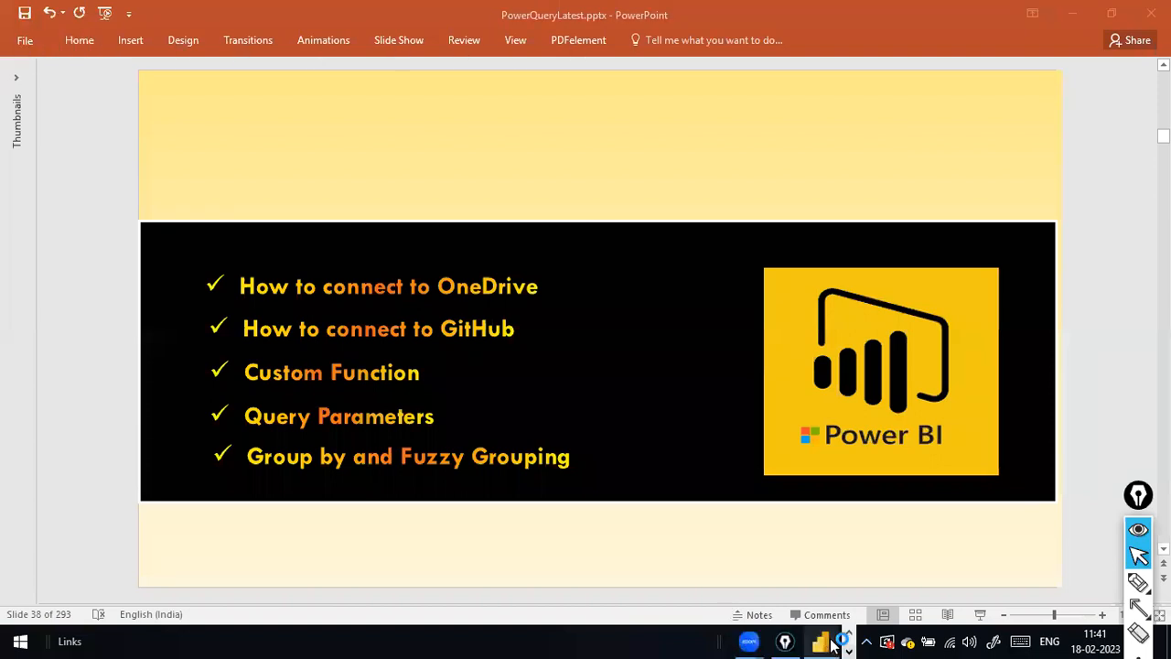
pyautogui.click(824, 643)
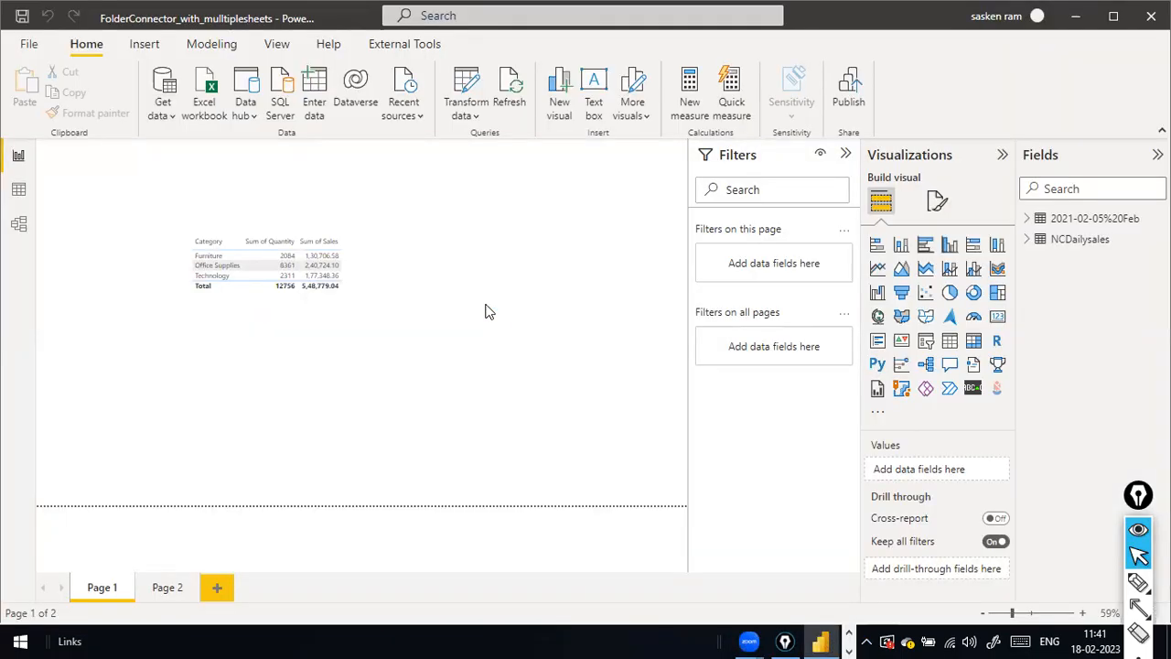
pyautogui.click(171, 587)
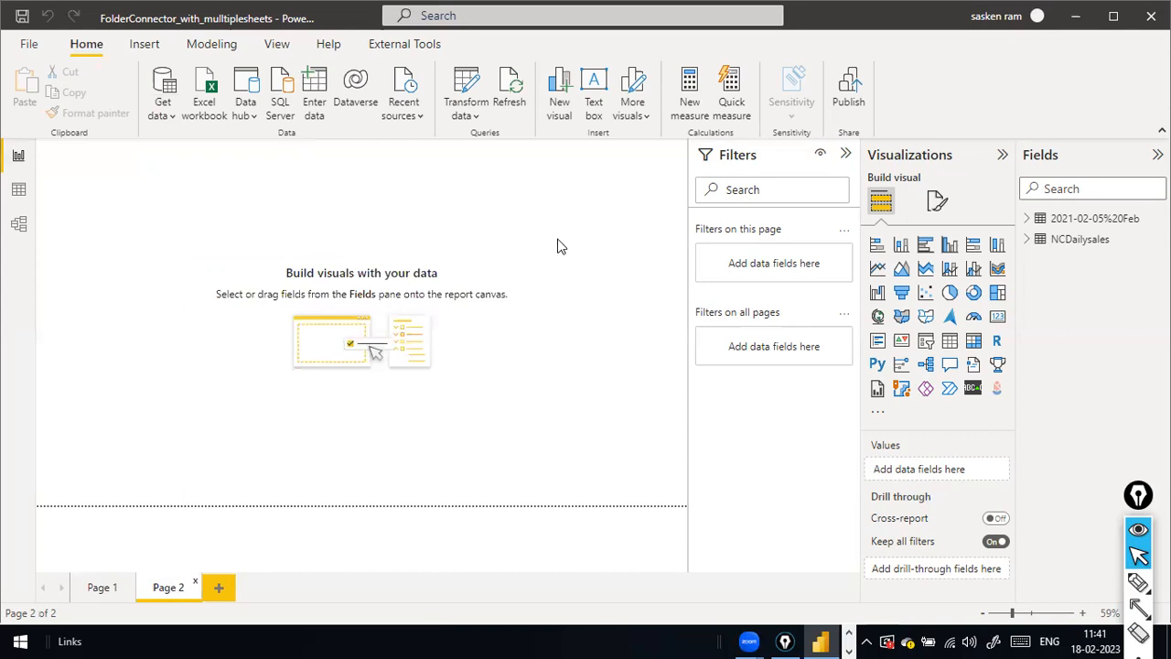
pyautogui.click(159, 119)
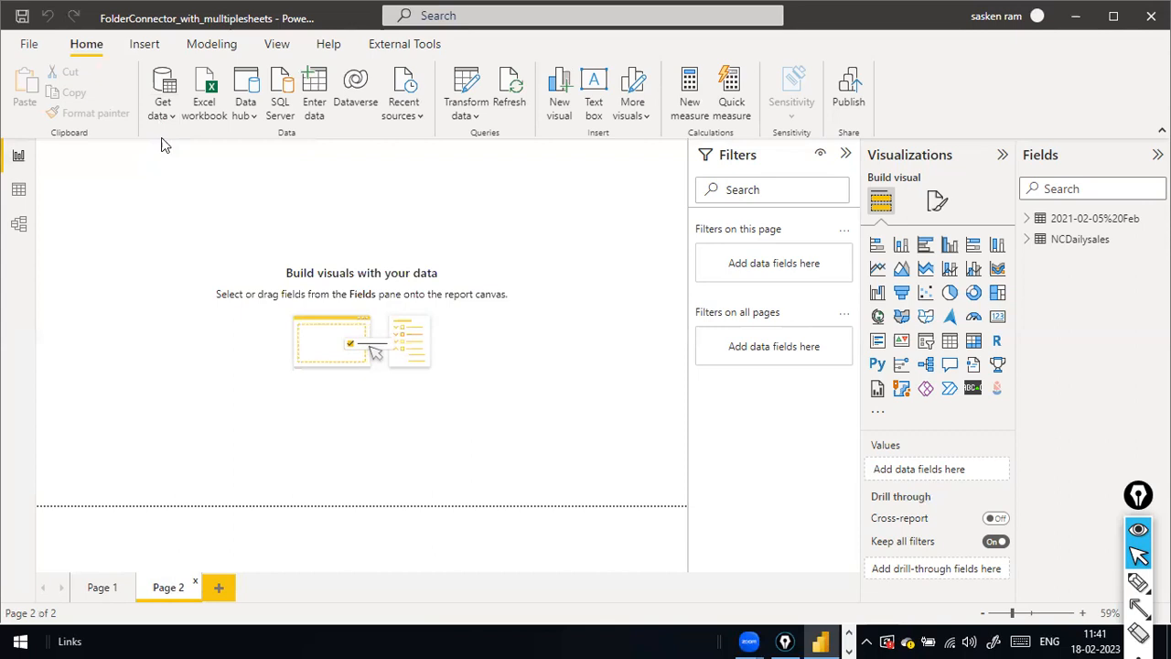
pyautogui.click(408, 240)
pyautogui.click(17, 194)
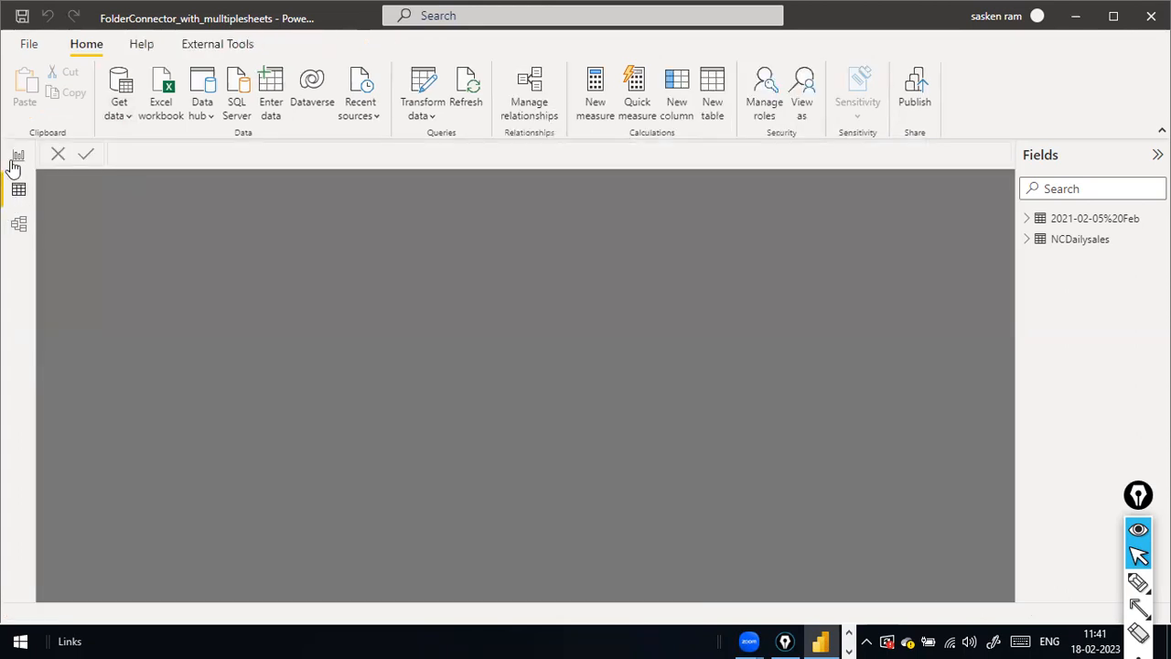
# Return to the report view and start getting data from a Web source.
pyautogui.click(16, 161)
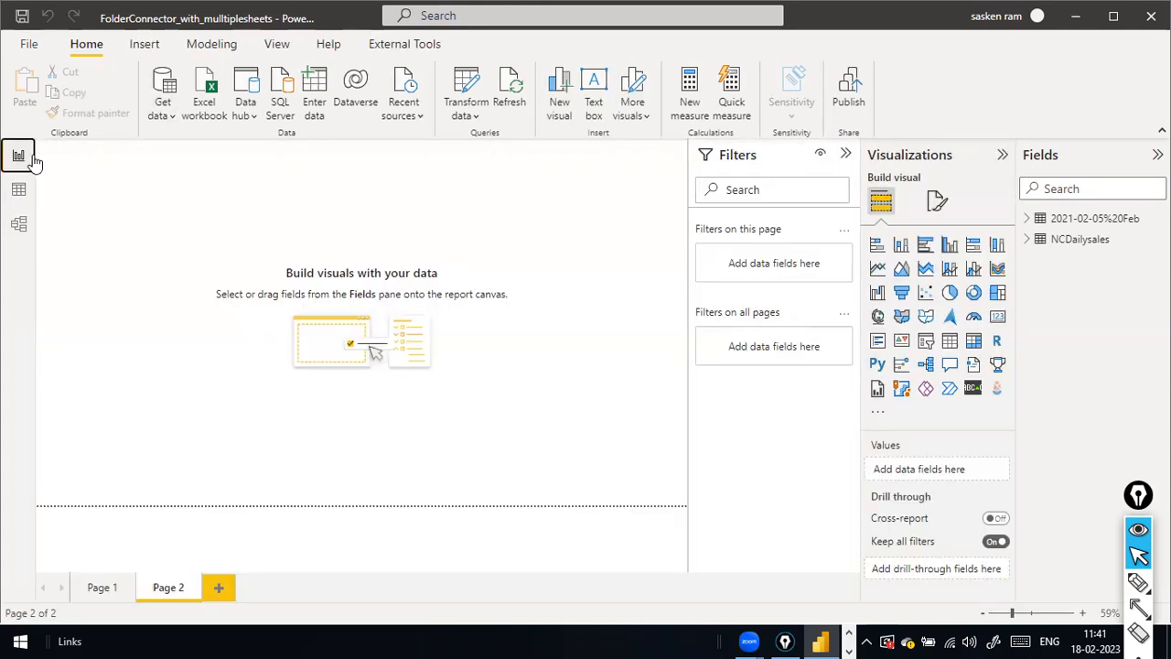
pyautogui.click(164, 114)
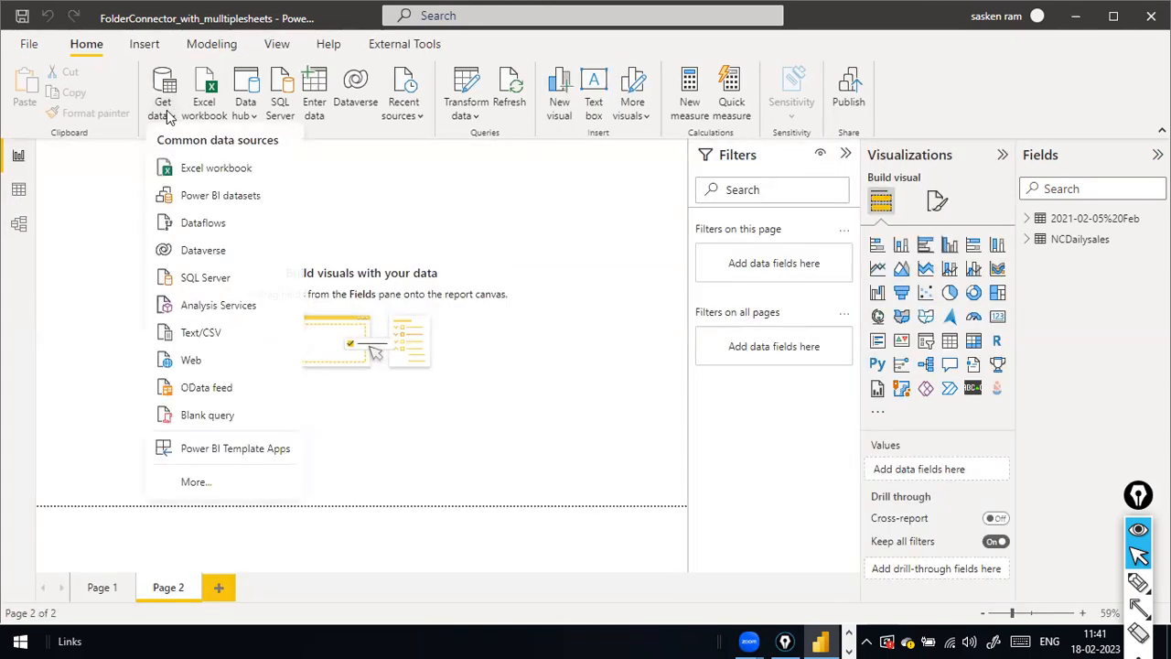
pyautogui.click(206, 367)
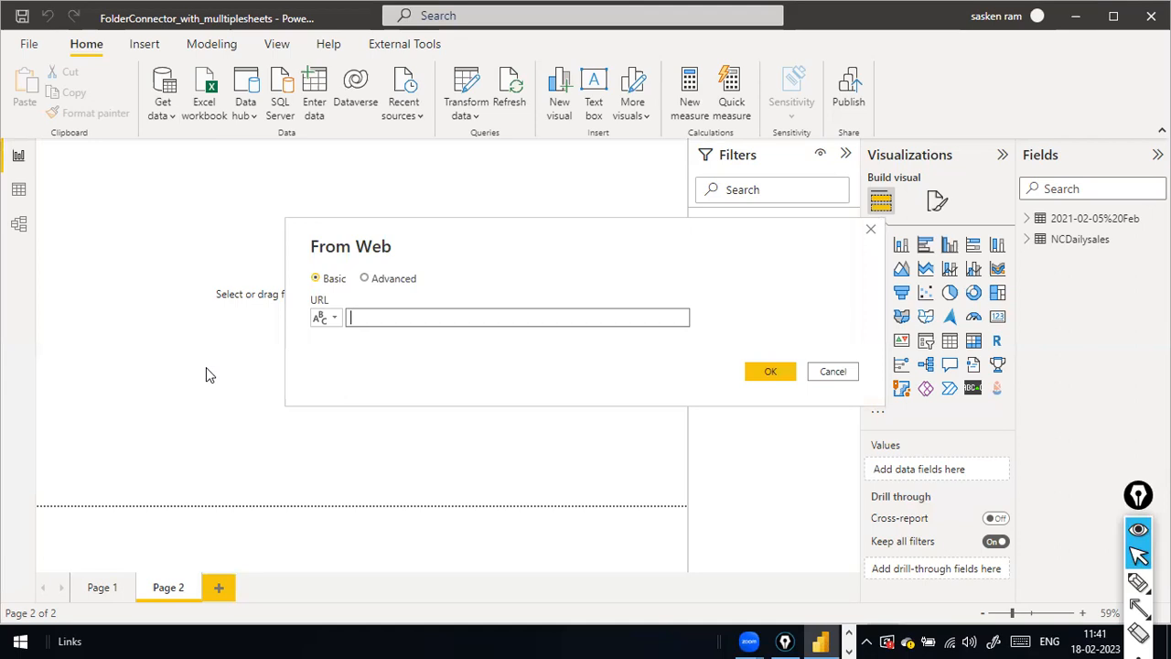
# Switch to Notepad, reselect the entire edited download URL and return to the From Web dialog in Power BI Desktop.
pyautogui.hotkey('alt', 'Tab')
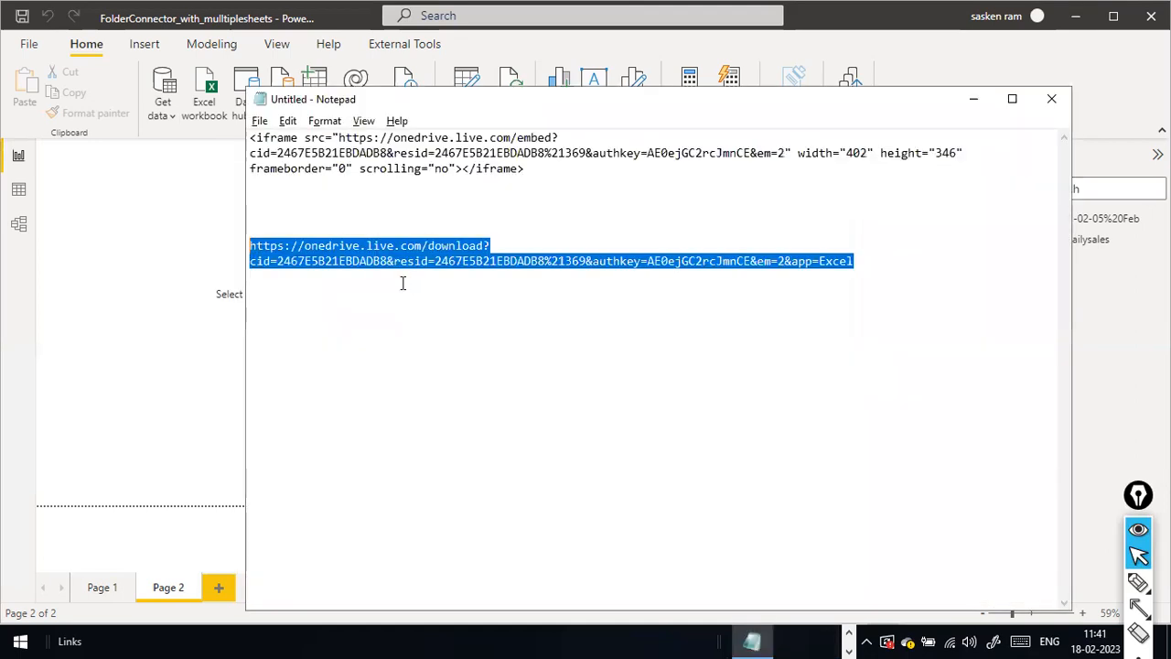
pyautogui.click(490, 253)
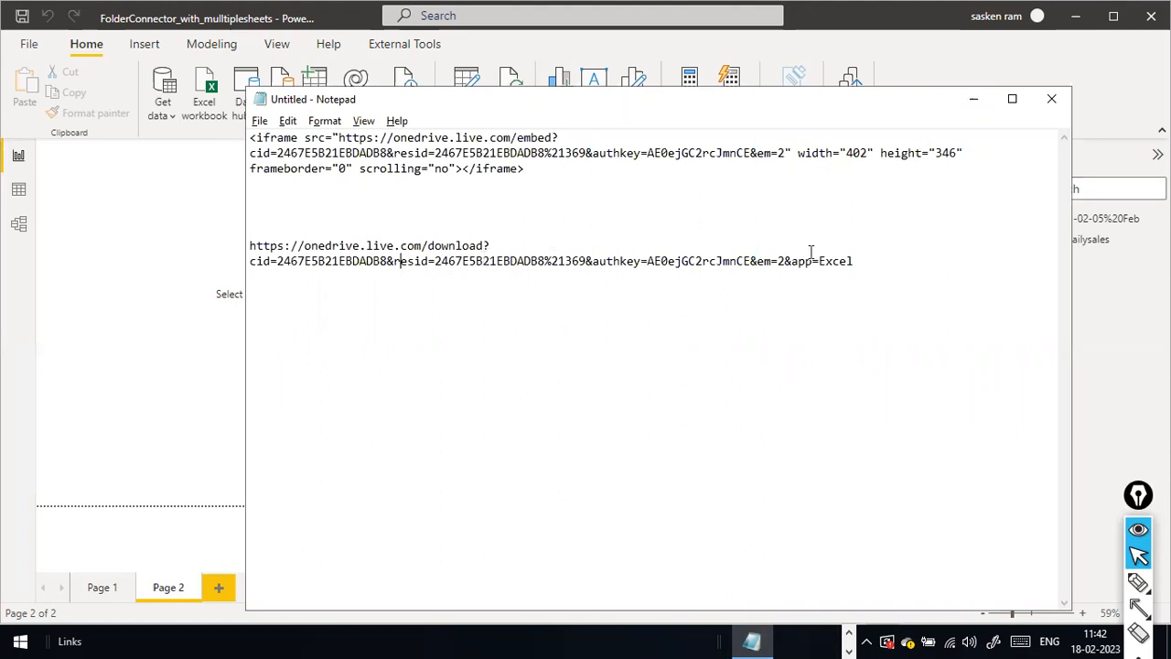
pyautogui.click(867, 268)
pyautogui.moveTo(868, 263); pyautogui.dragTo(27, 233)
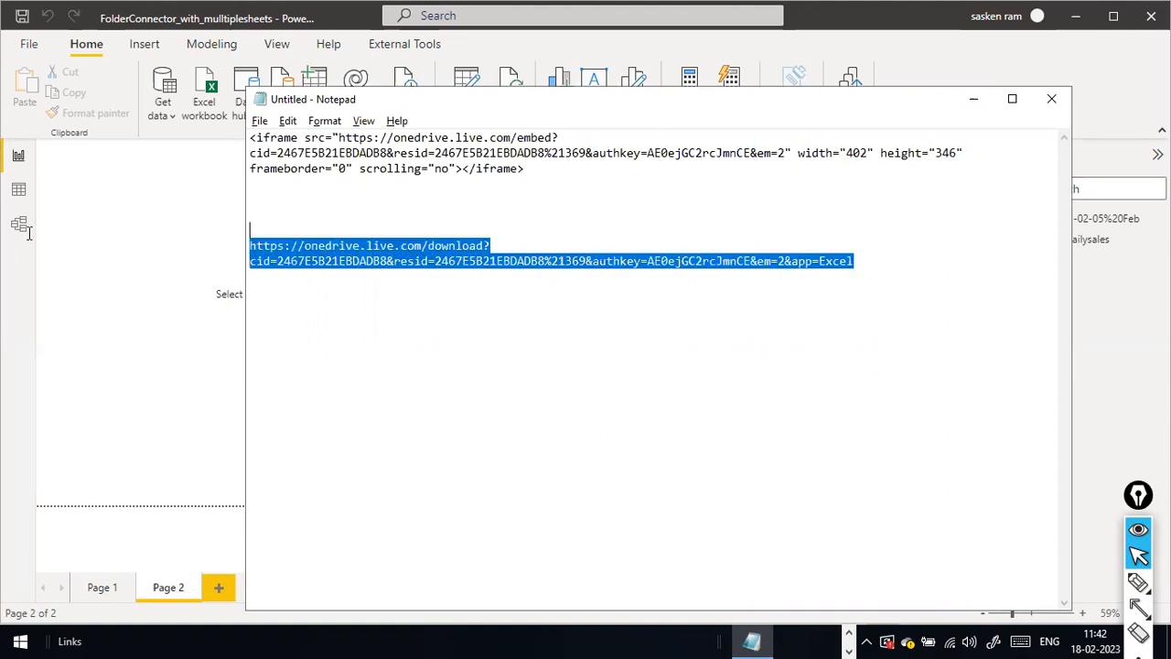
pyautogui.hotkey('alt', 'Tab')
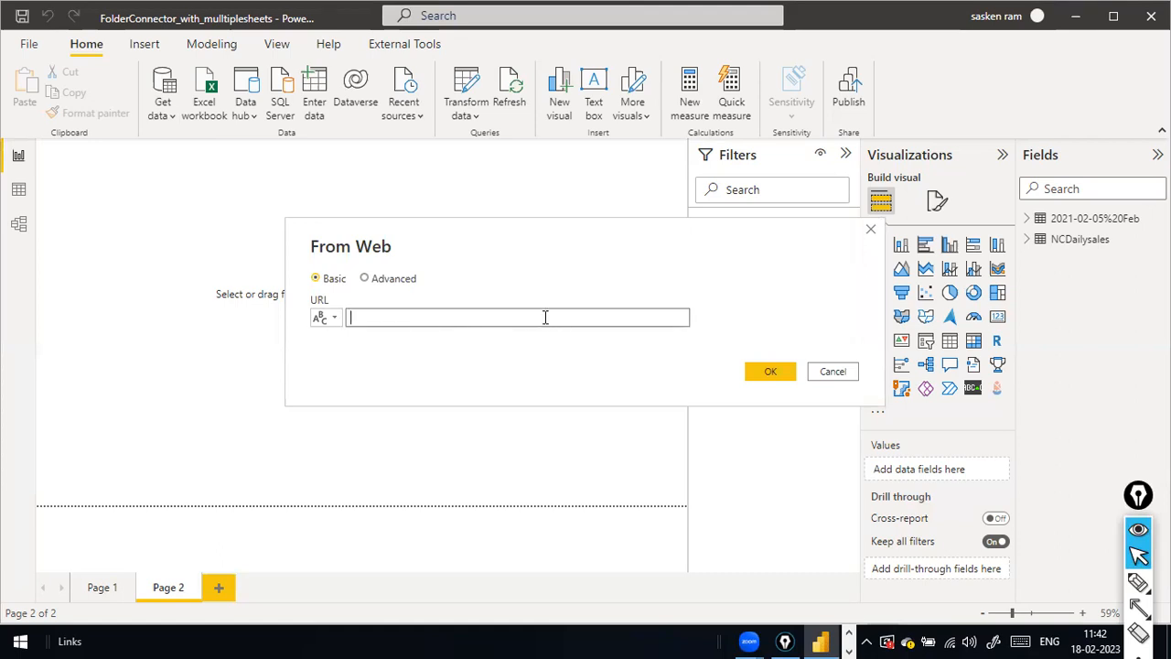
# Copy the download URL from Notepad and try to paste it into the From Web dialog's URL field.
pyautogui.hotkey('alt', 'Tab')
pyautogui.rightClick(559, 270)
pyautogui.click(597, 320)
pyautogui.hotkey('alt', 'Tab')
pyautogui.rightClick(506, 318)
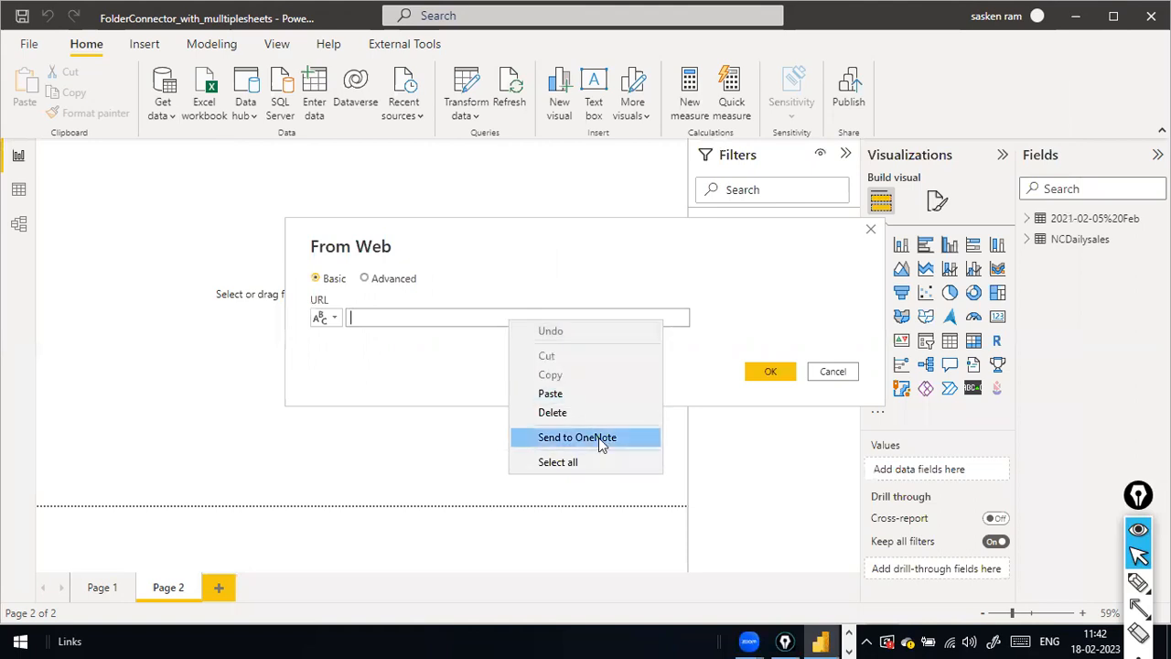
pyautogui.click(587, 396)
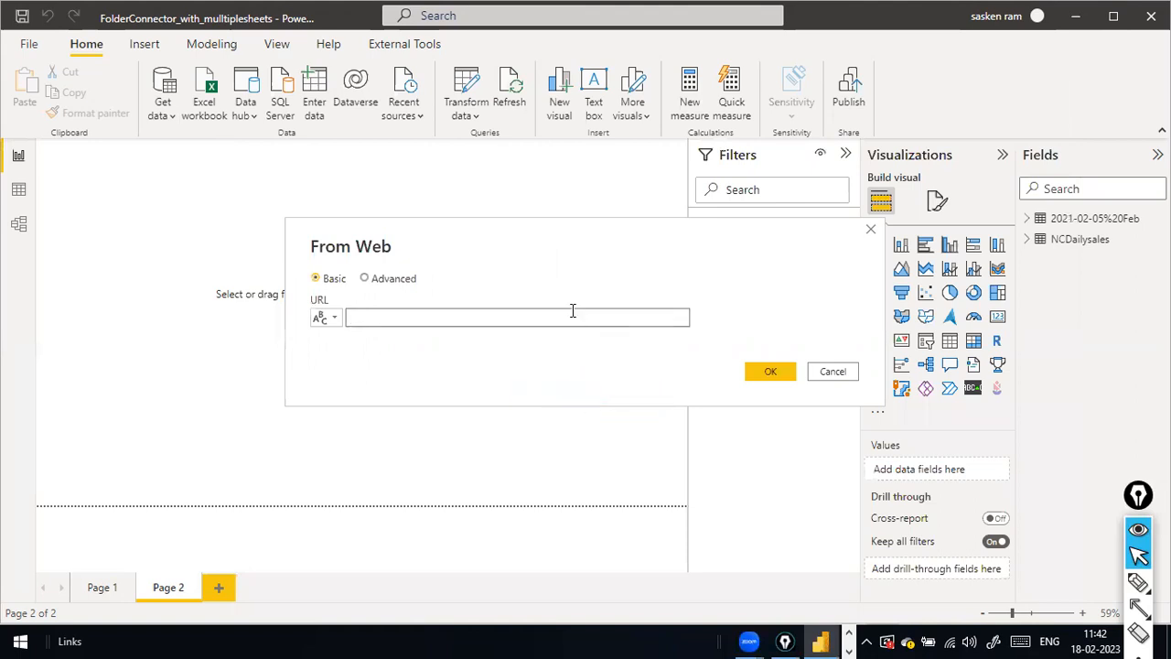
# Copy the selected download URL again in Notepad, and restart the Web source connection in Power BI Desktop.
pyautogui.hotkey('alt', 'Tab')
pyautogui.rightClick(515, 265)
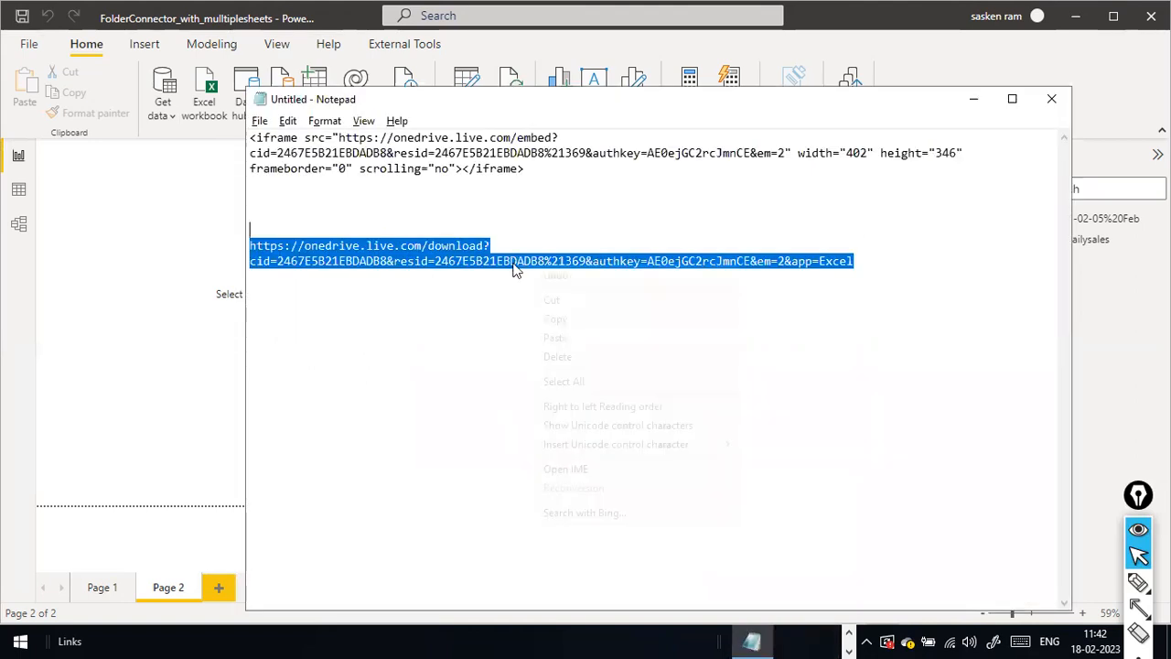
pyautogui.click(554, 319)
pyautogui.hotkey('alt', 'Tab')
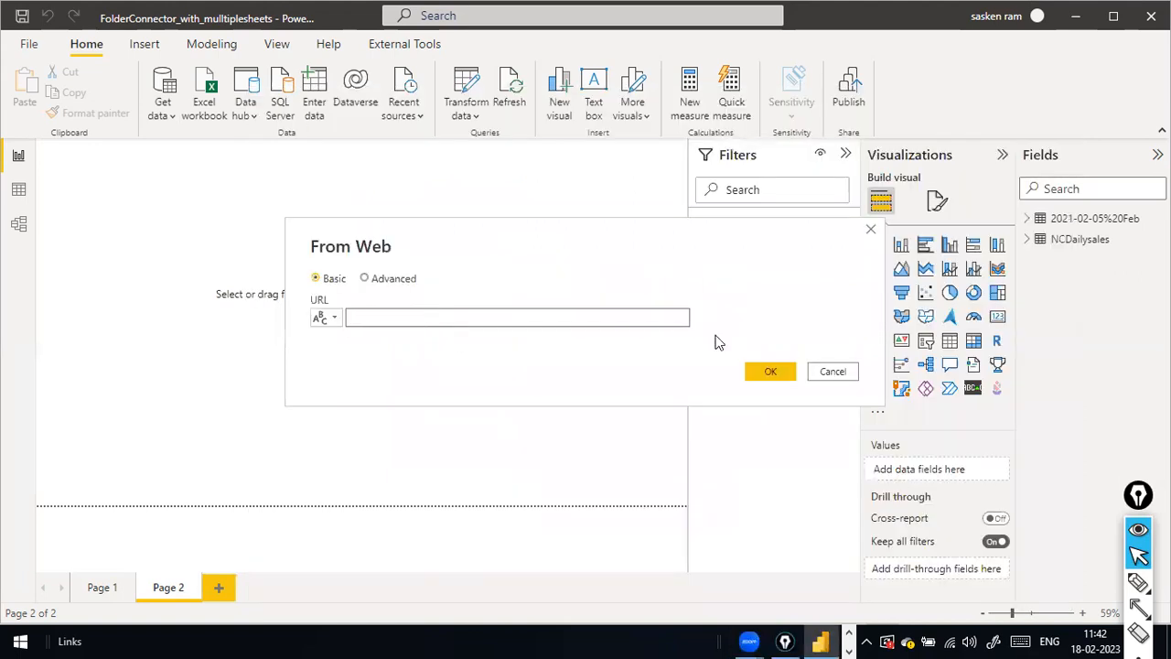
pyautogui.click(832, 372)
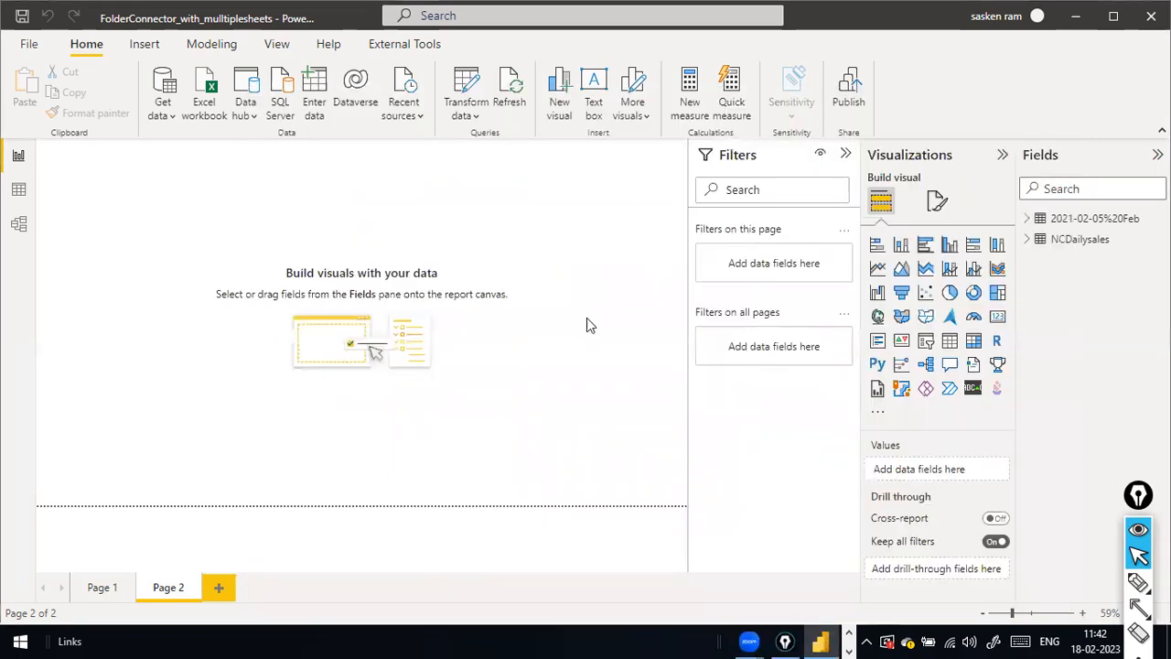
pyautogui.click(162, 110)
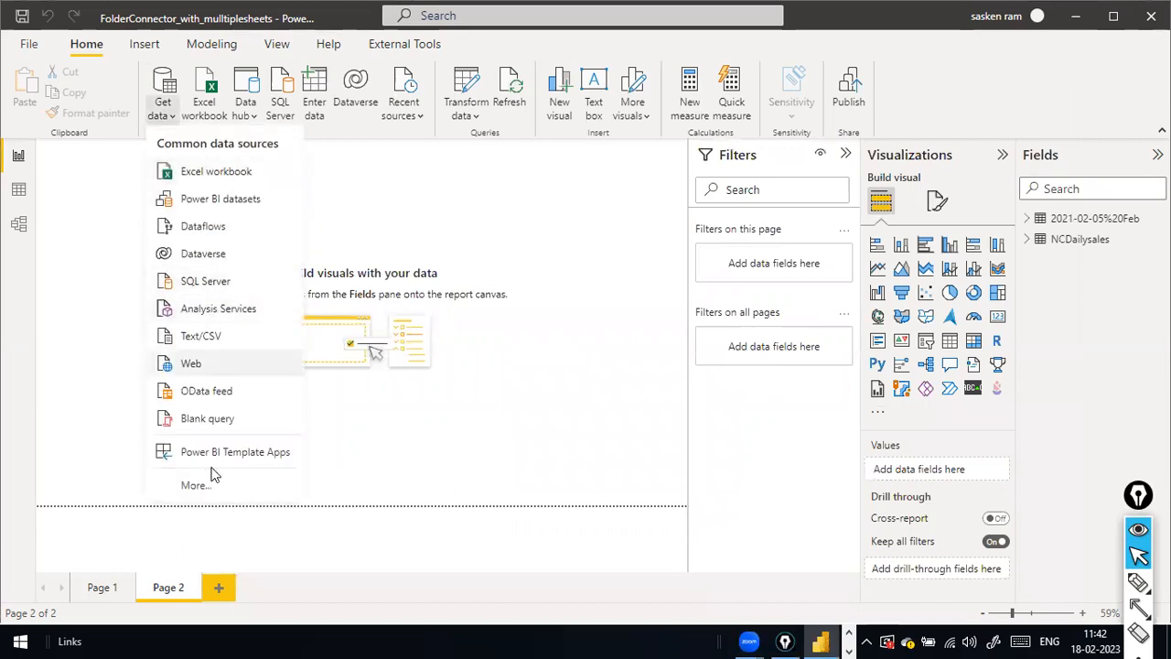
pyautogui.click(224, 365)
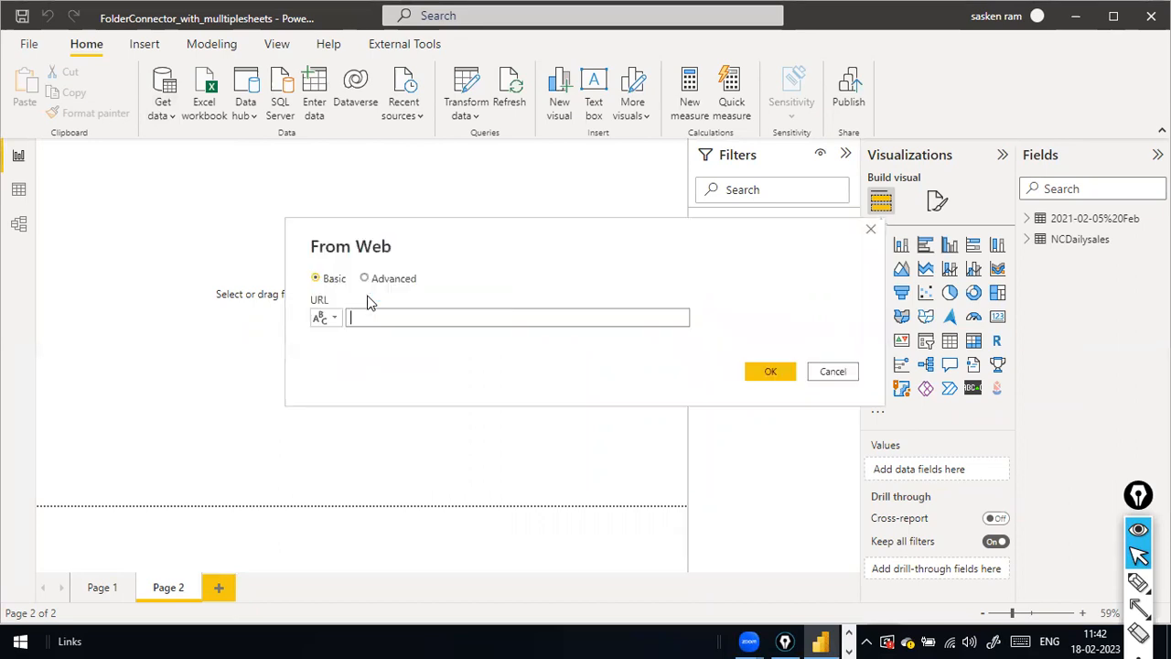
# Paste a second copy of the download URL, including its authkey, a few lines below the first one in Notepad.
pyautogui.hotkey('alt', 'Tab')
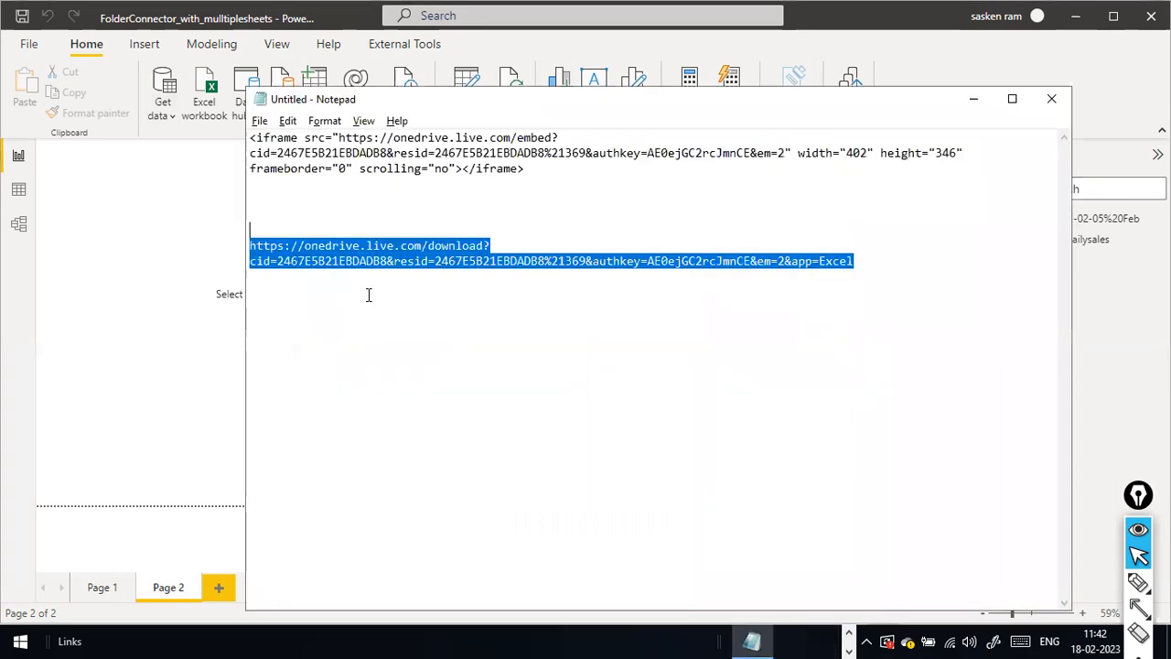
pyautogui.click(418, 372)
pyautogui.hotkey('ctrl', 'End')
pyautogui.press('Return')
pyautogui.press('Return')
pyautogui.press('Return')
pyautogui.press('Return')
pyautogui.press('Return')
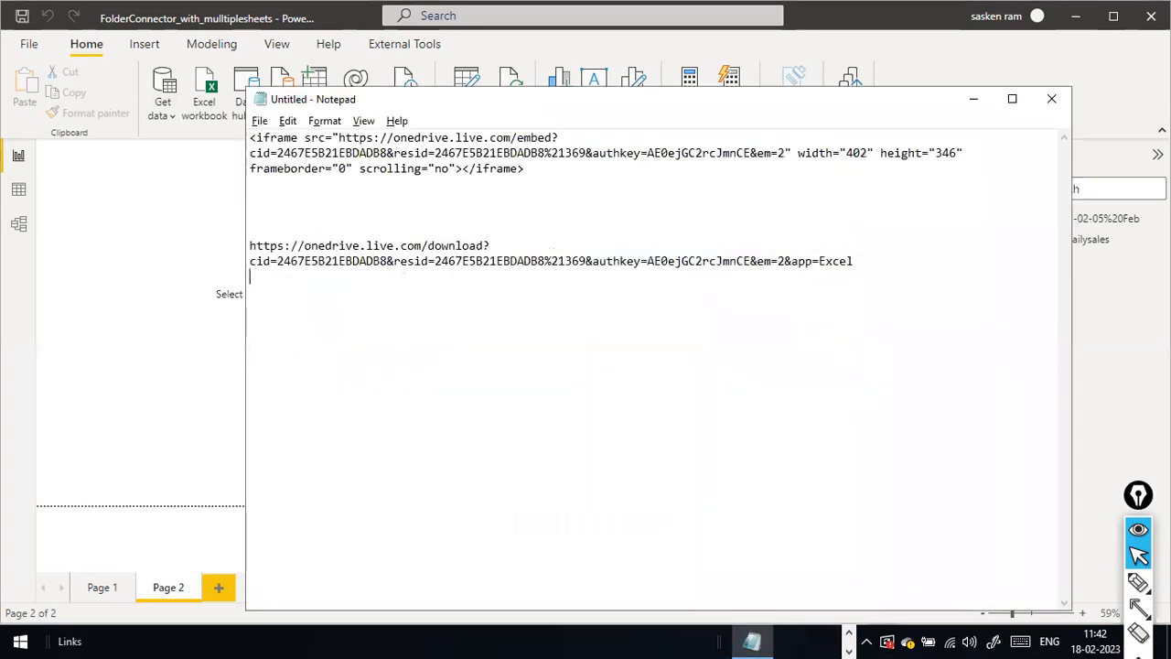
pyautogui.hotkey('ctrl', 'v')
pyautogui.hotkey('alt', 'Tab')
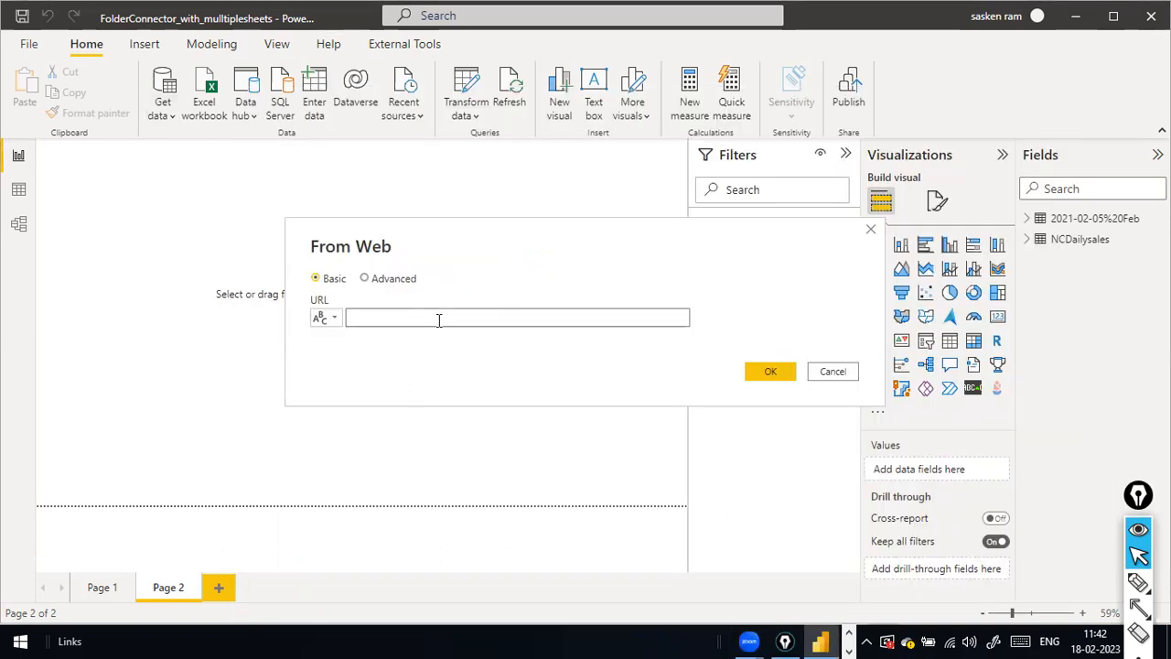
# Copy the second download URL in Notepad and try to paste it into the From Web dialog's URL field.
pyautogui.hotkey('alt', 'Tab')
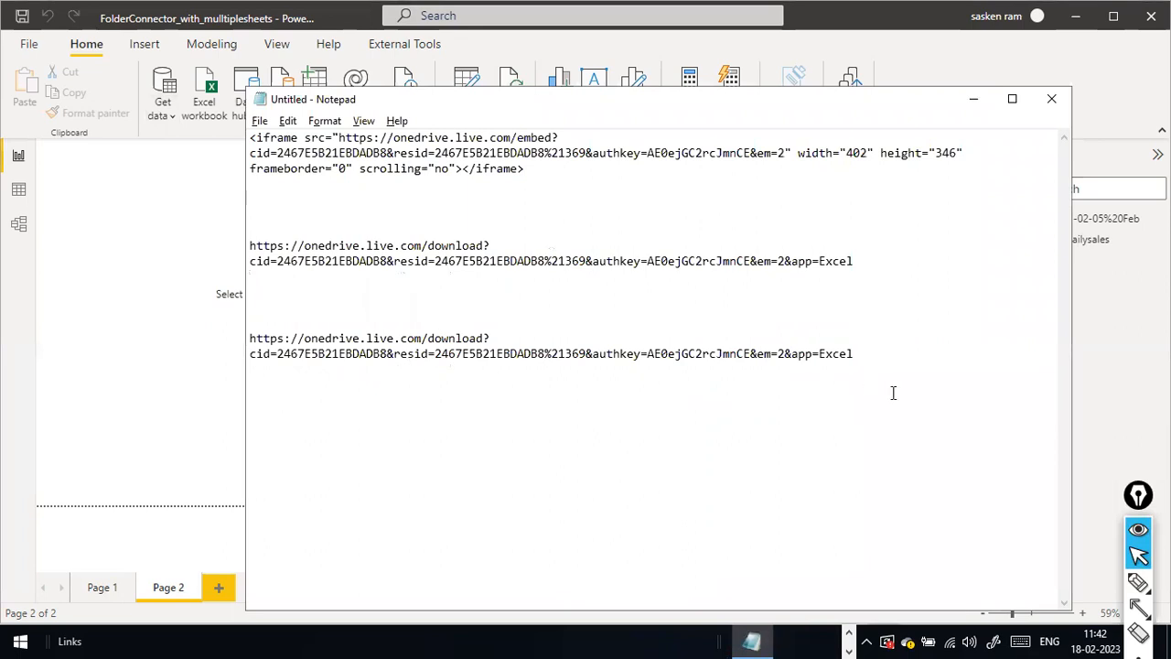
pyautogui.moveTo(918, 363); pyautogui.dragTo(285, 326)
pyautogui.rightClick(288, 342)
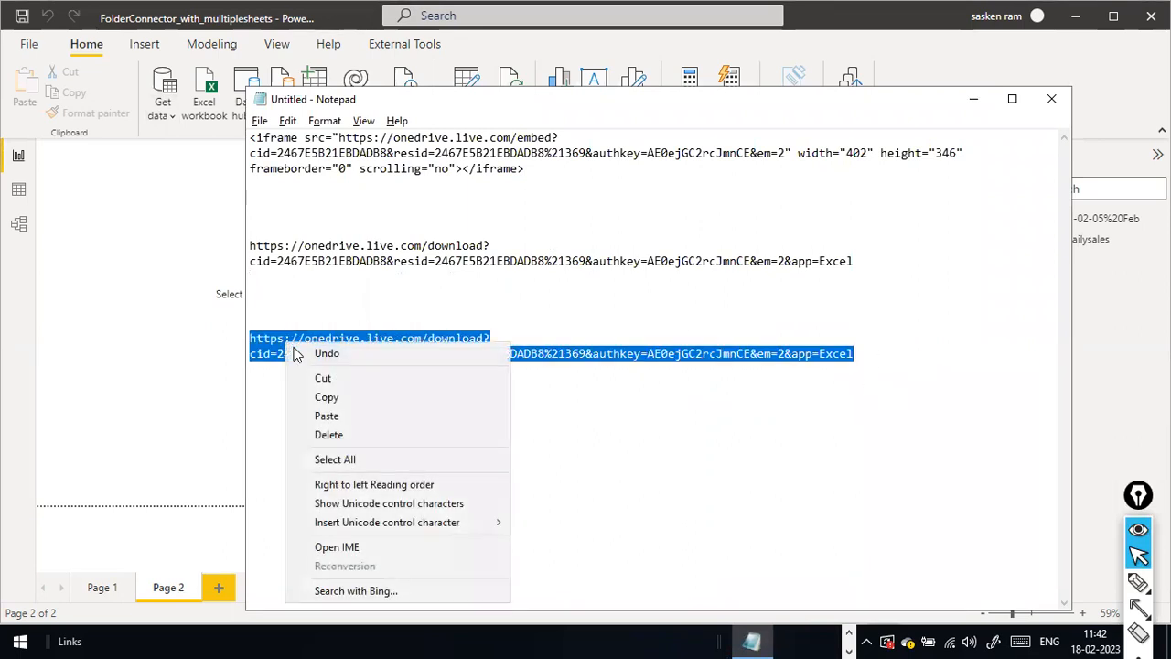
pyautogui.click(326, 398)
pyautogui.hotkey('alt', 'Tab')
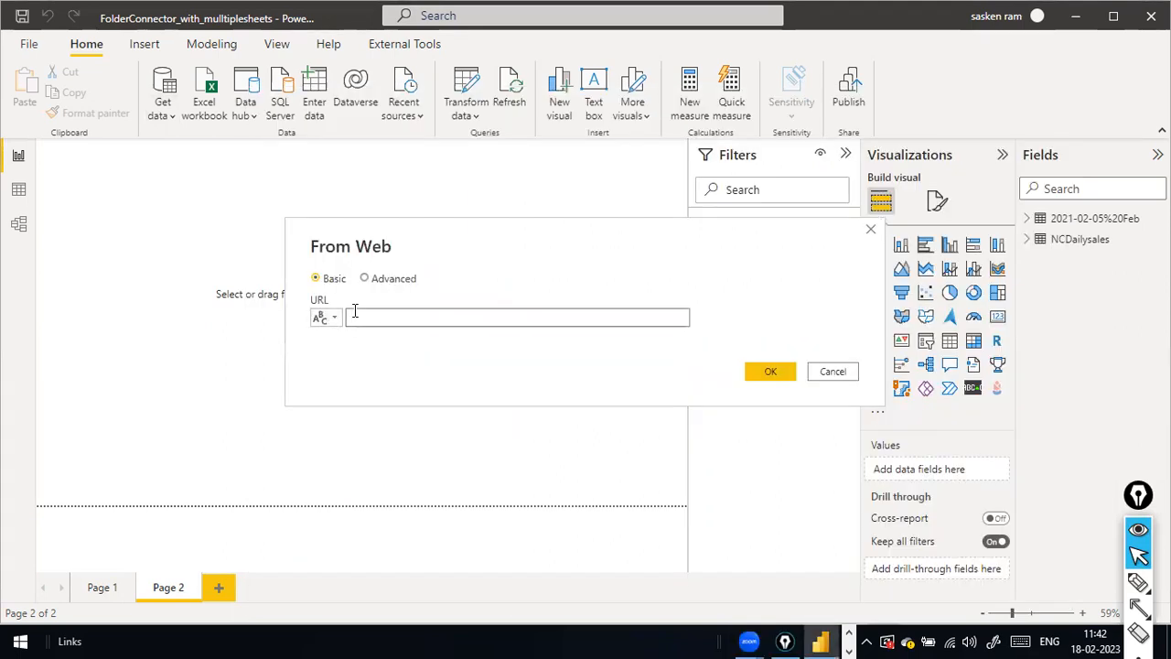
pyautogui.rightClick(356, 318)
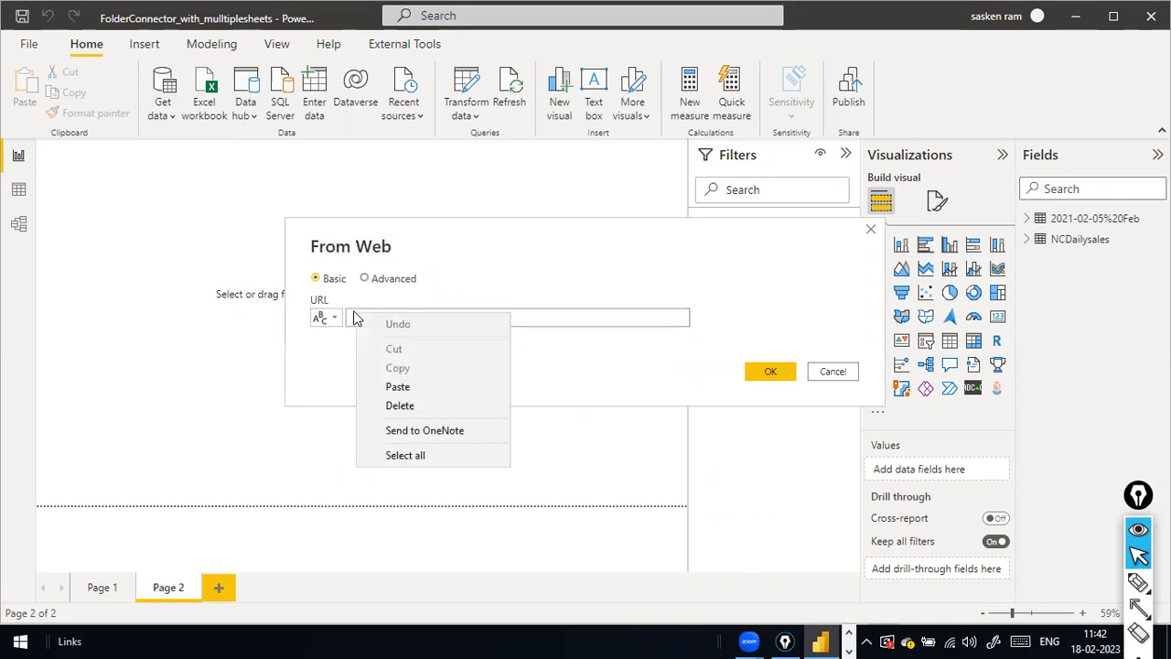
pyautogui.click(399, 386)
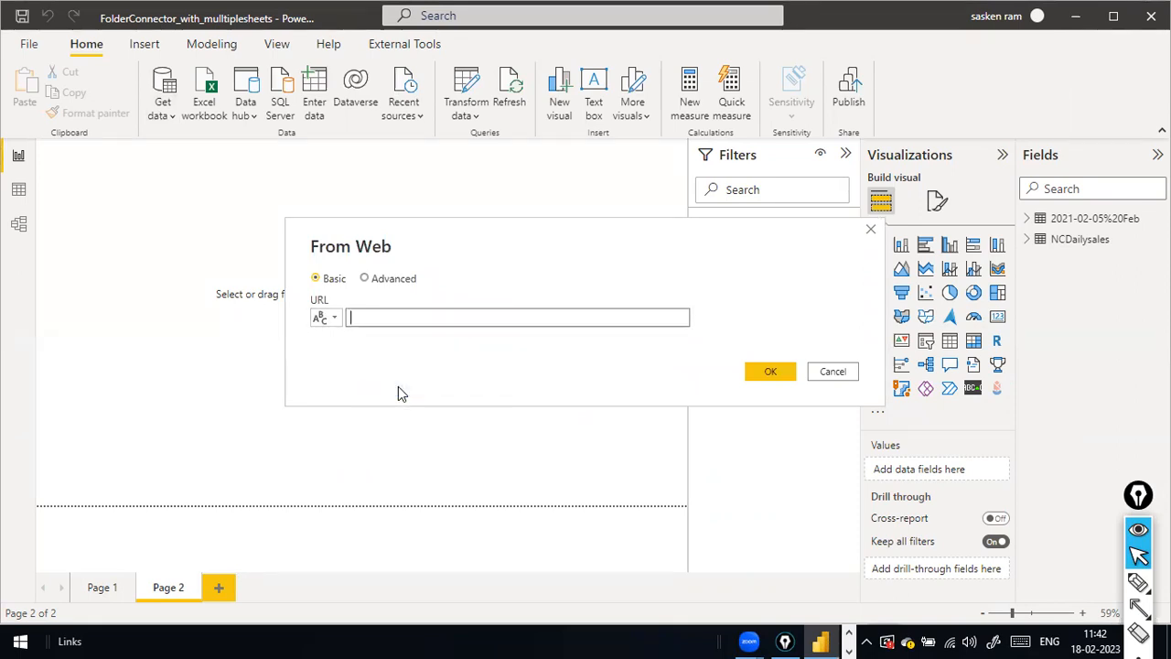
# Try to confirm the From Web dialog and retry pasting the copied link as its URL.
pyautogui.click(789, 374)
pyautogui.click(552, 316)
pyautogui.rightClick(549, 317)
pyautogui.click(582, 394)
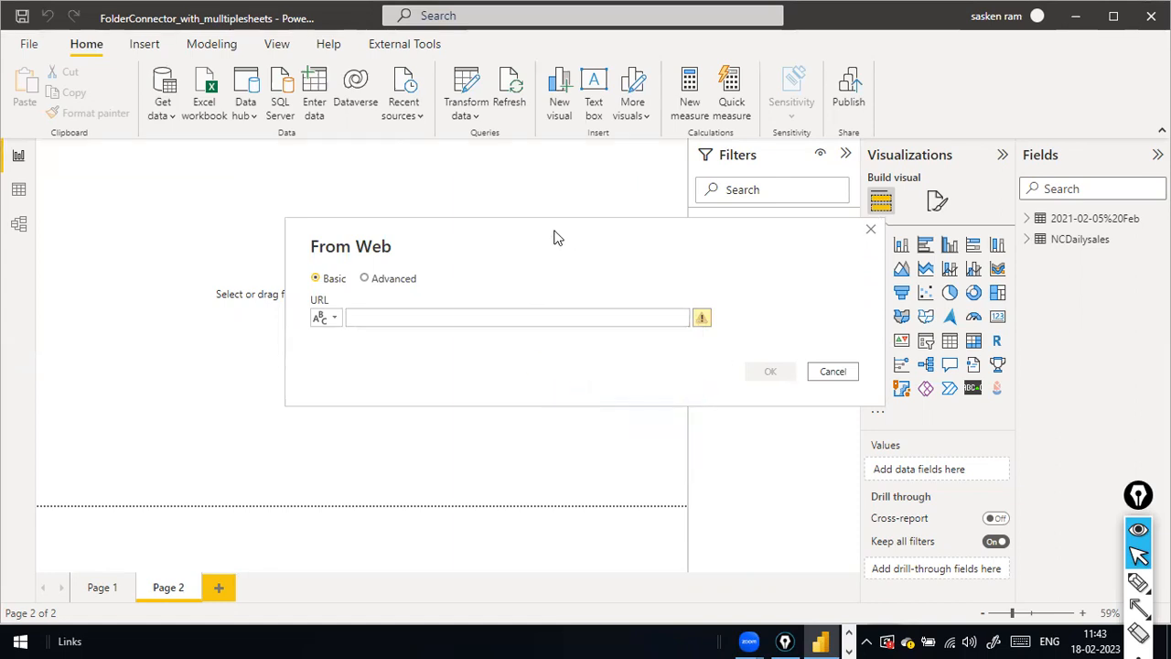
# Move the From Web dialog and the Notepad window apart, reselect the second download URL and return to Power BI Desktop.
pyautogui.moveTo(554, 237); pyautogui.dragTo(395, 238)
pyautogui.hotkey('alt', 'Tab')
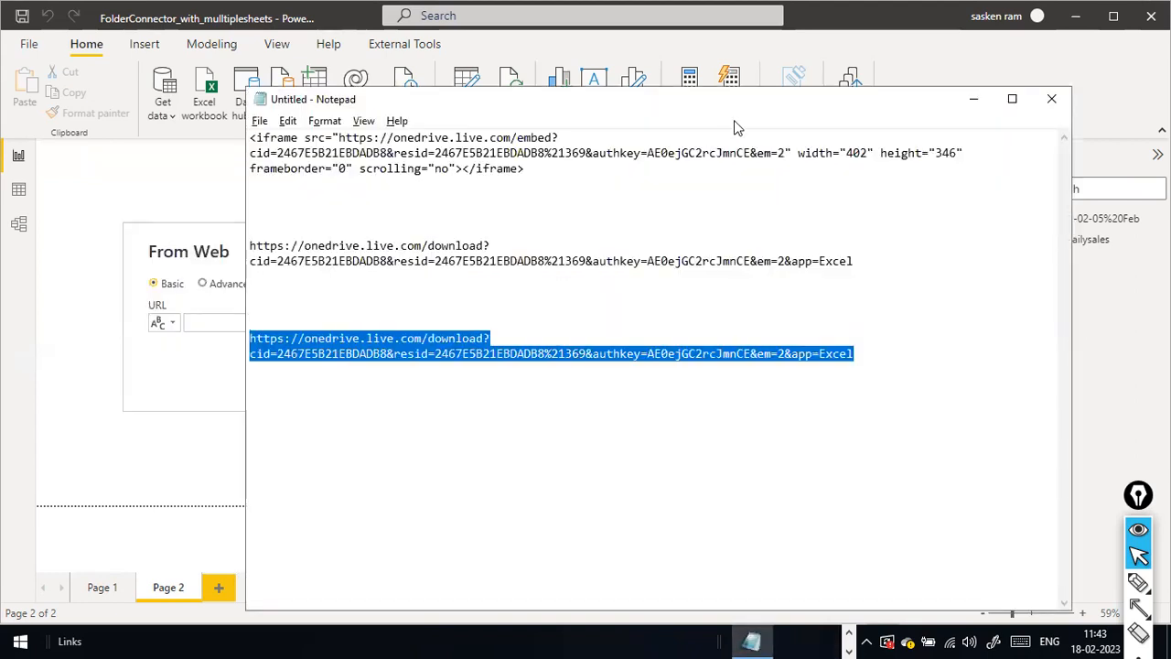
pyautogui.moveTo(792, 111); pyautogui.dragTo(993, 108)
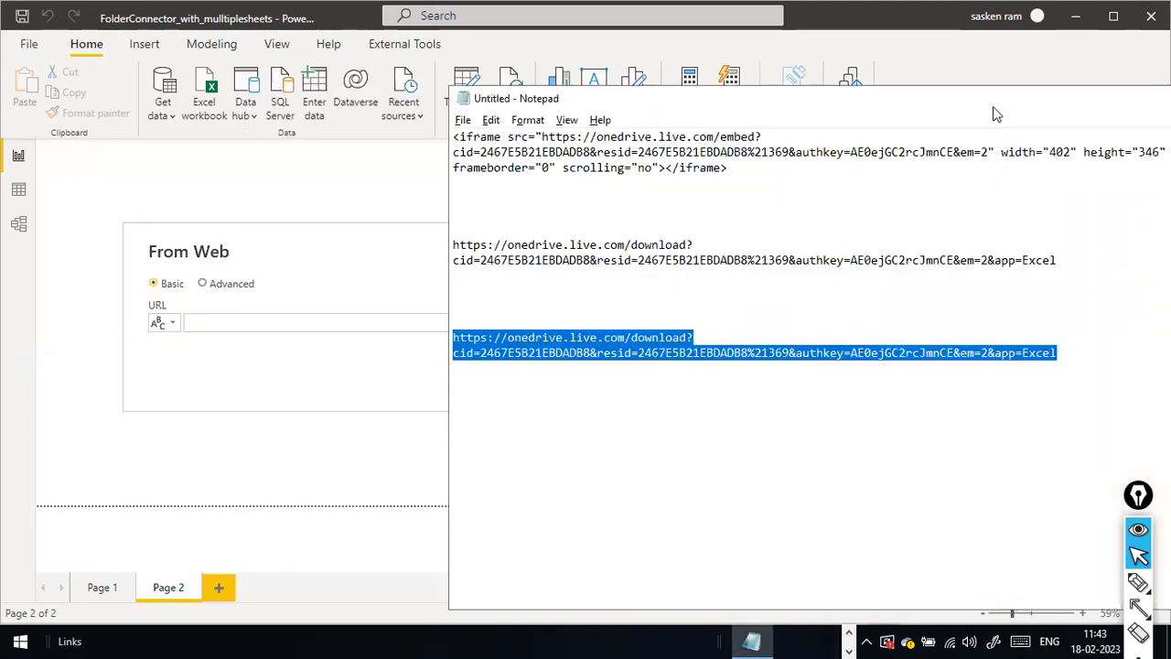
pyautogui.click(1067, 368)
pyautogui.moveTo(1057, 353); pyautogui.dragTo(408, 337)
pyautogui.hotkey('alt', 'Tab')
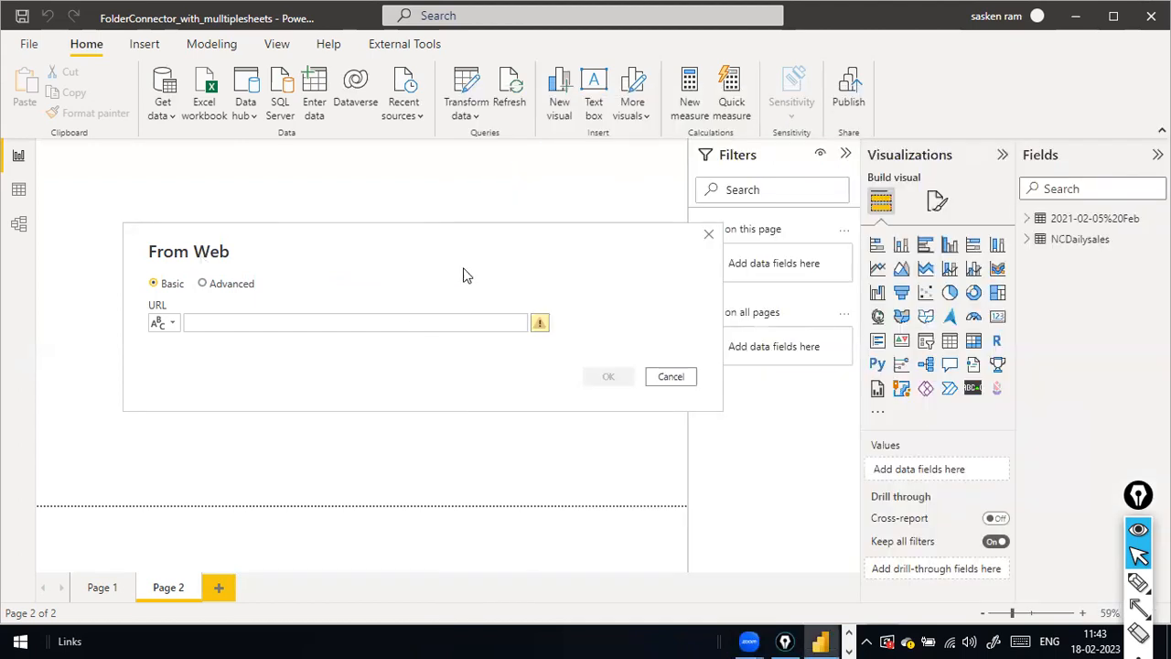
# Cancel the From Web dialog and close the FolderConnector_with_mulltiplesheets report without saving its changes.
pyautogui.click(651, 375)
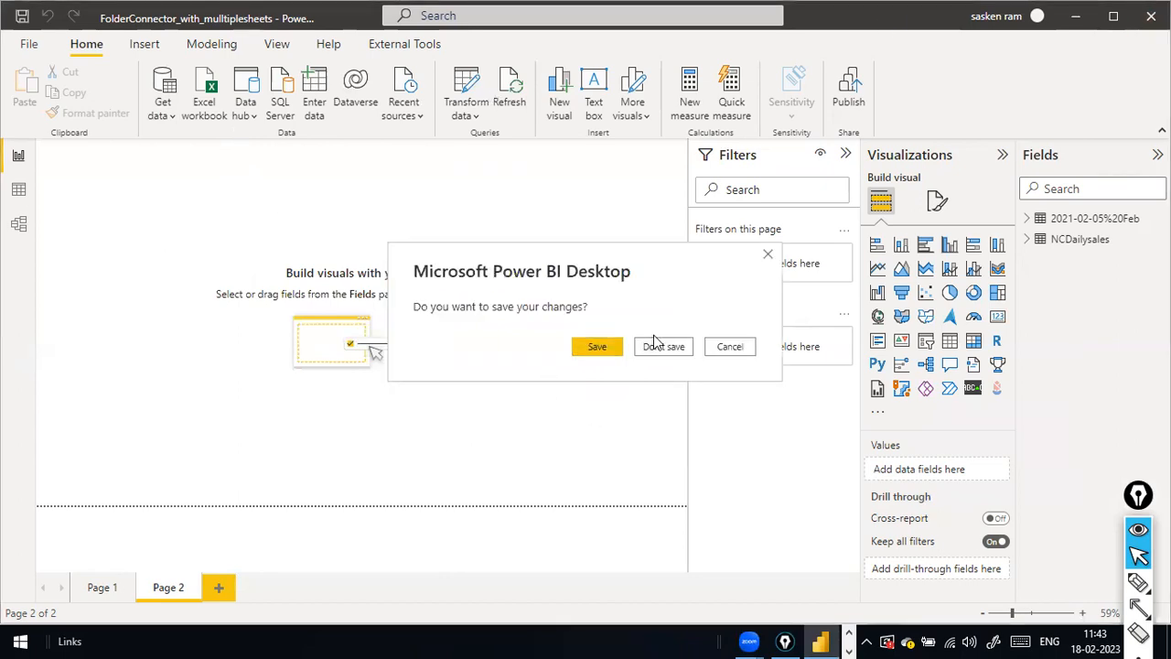
pyautogui.click(653, 346)
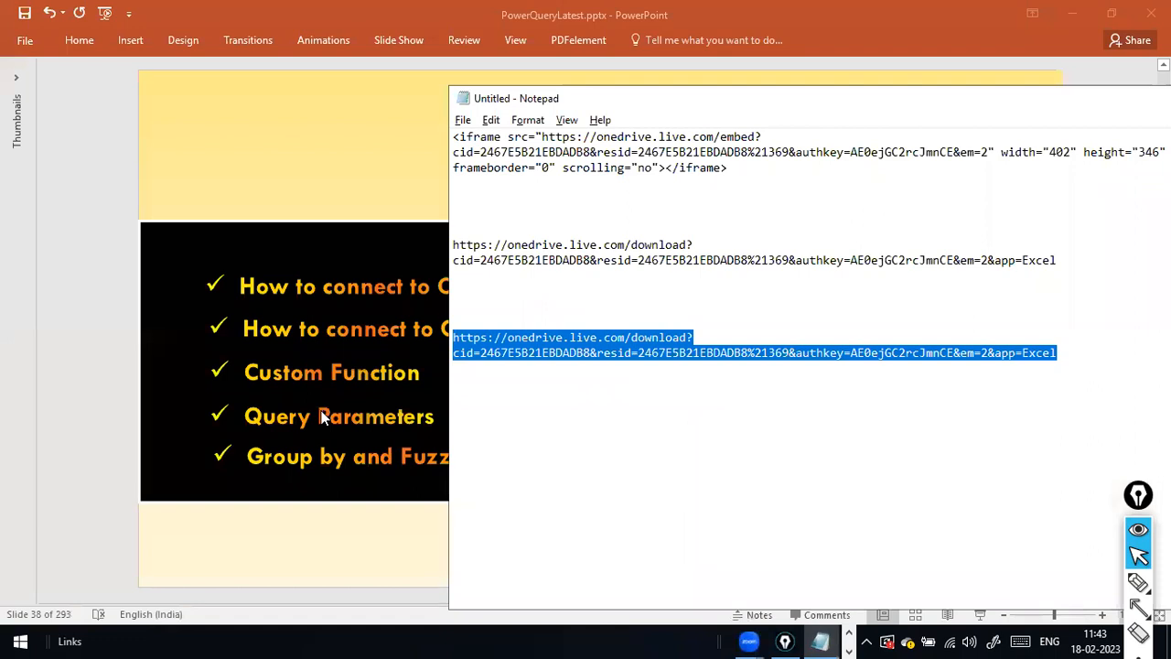
# Search Windows for "power bi desktop" and open its recent file day2_sql_hetro_data.pbix.
pyautogui.press('super')
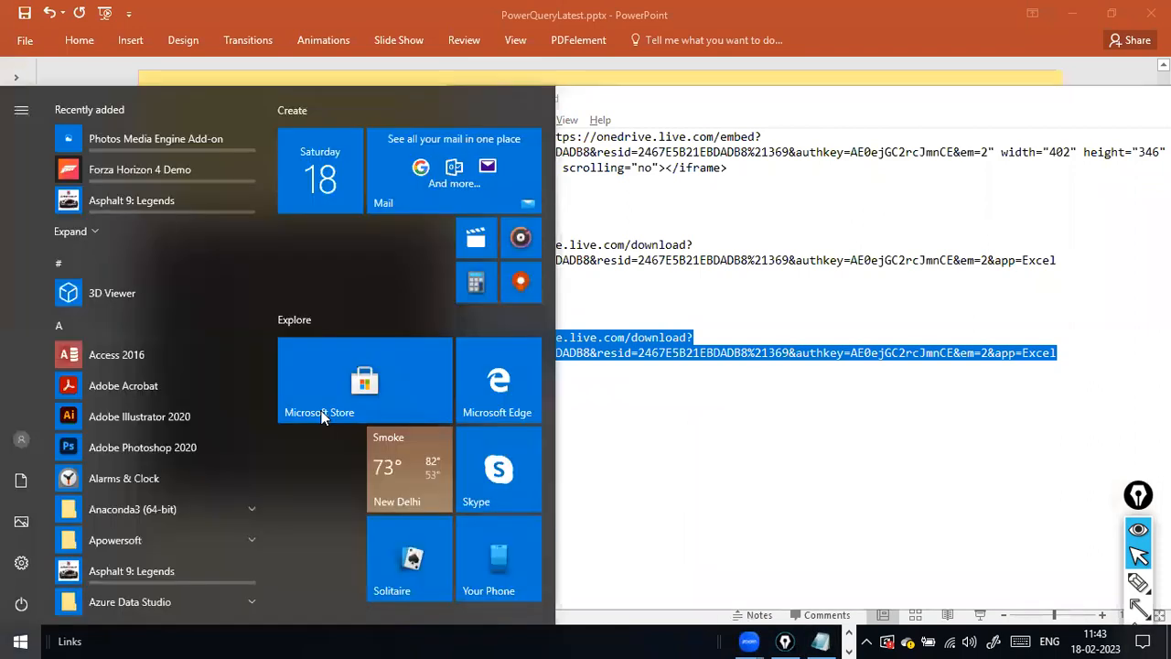
pyautogui.write('ower')
pyautogui.press('BackSpace')
pyautogui.press('BackSpace')
pyautogui.press('BackSpace')
pyautogui.press('BackSpace')
pyautogui.write('power bi d')
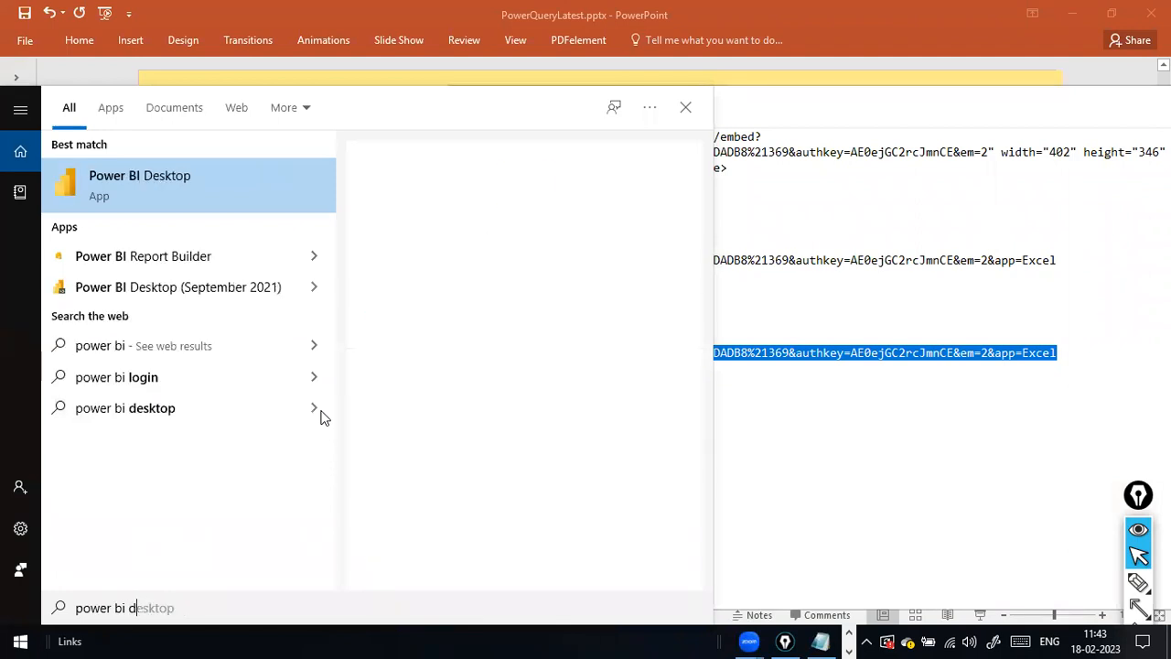
pyautogui.write('esktop')
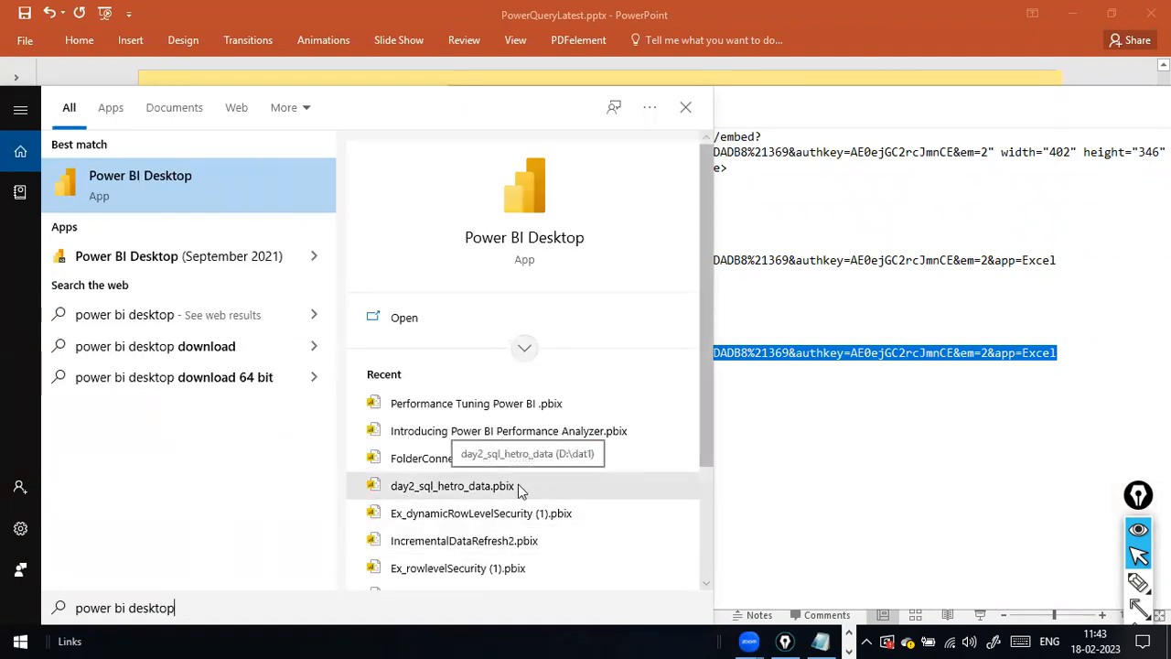
pyautogui.click(427, 491)
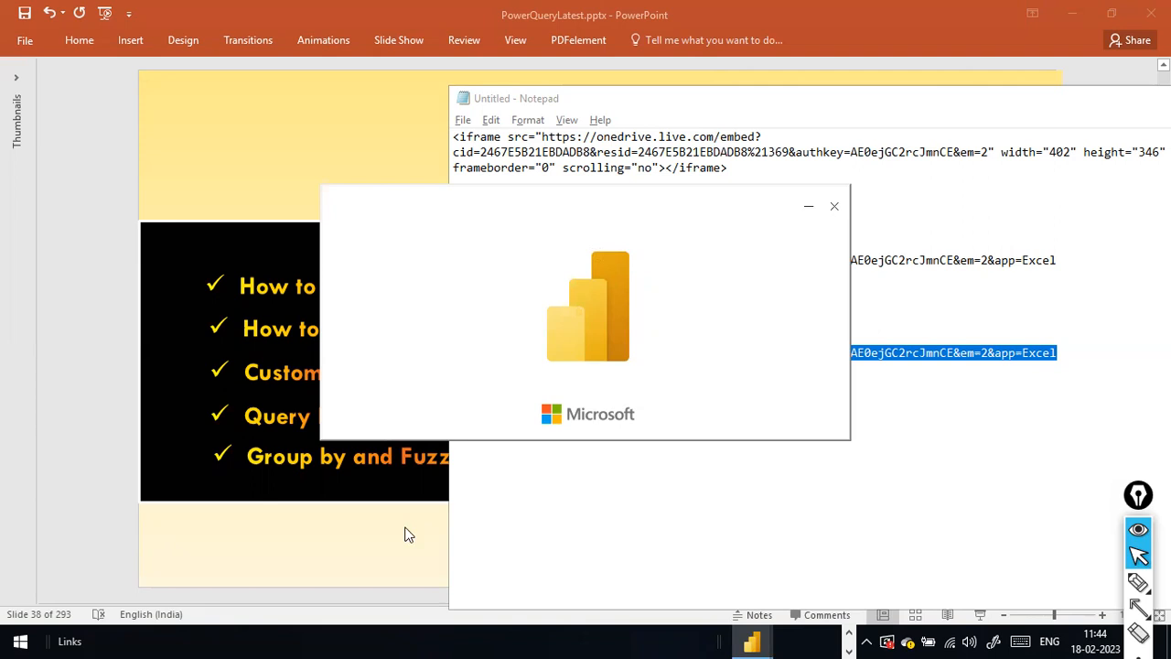
# Bring the day2_sql_hetro_data report to the front and start getting data from the Web source.
pyautogui.moveTo(753, 640)
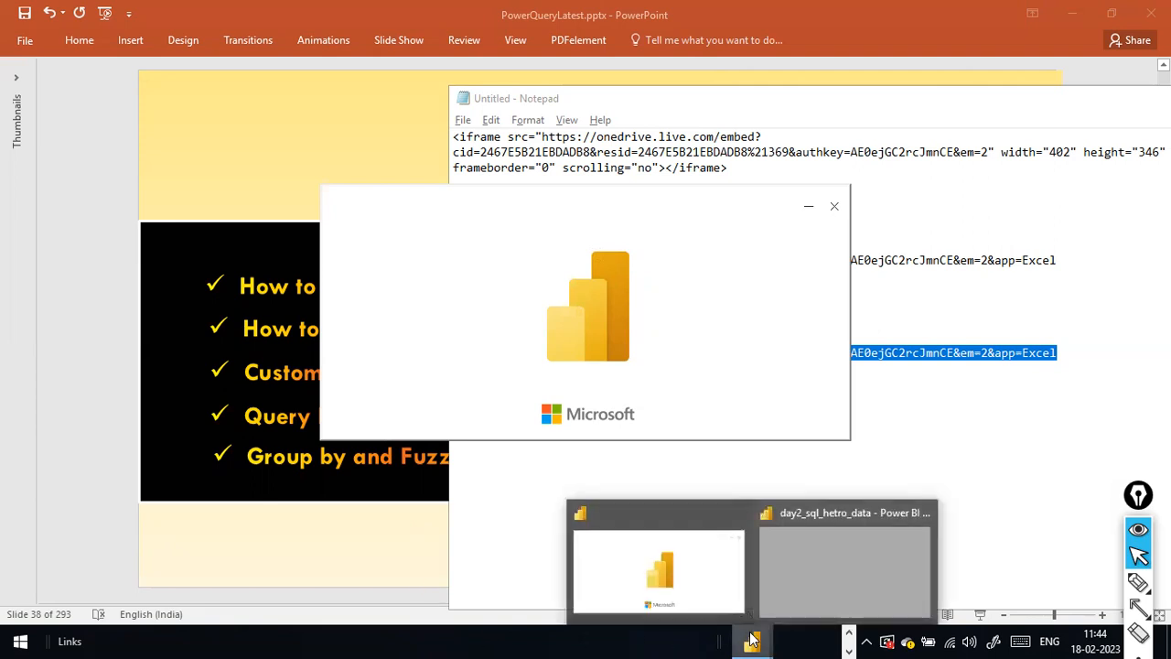
pyautogui.click(803, 600)
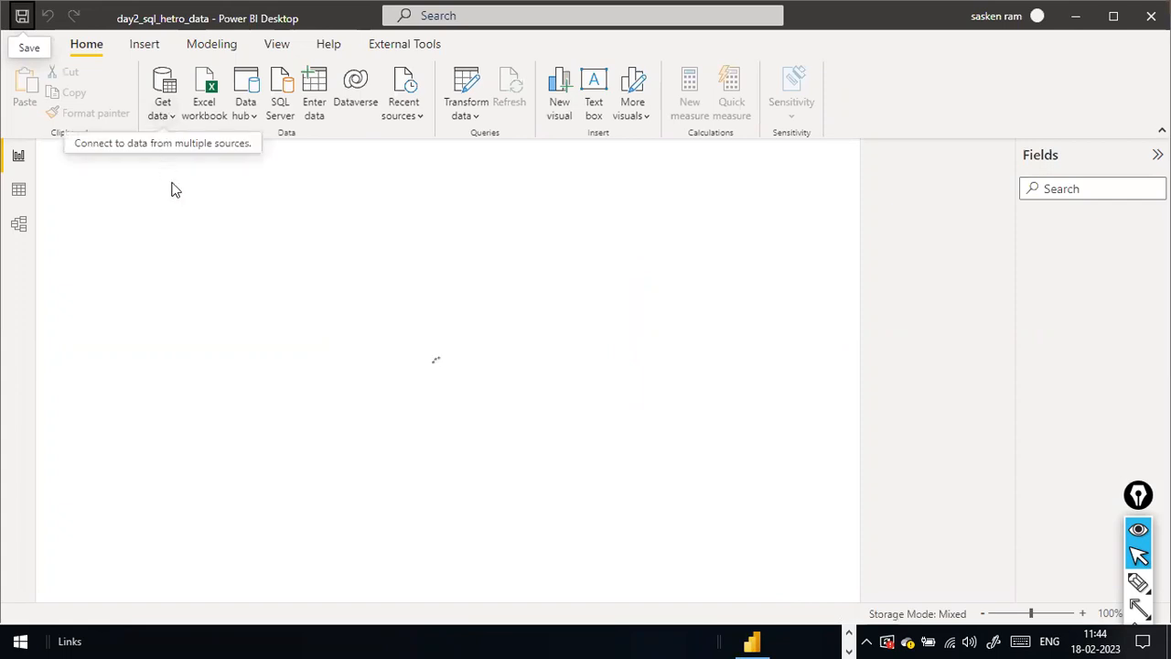
pyautogui.click(168, 115)
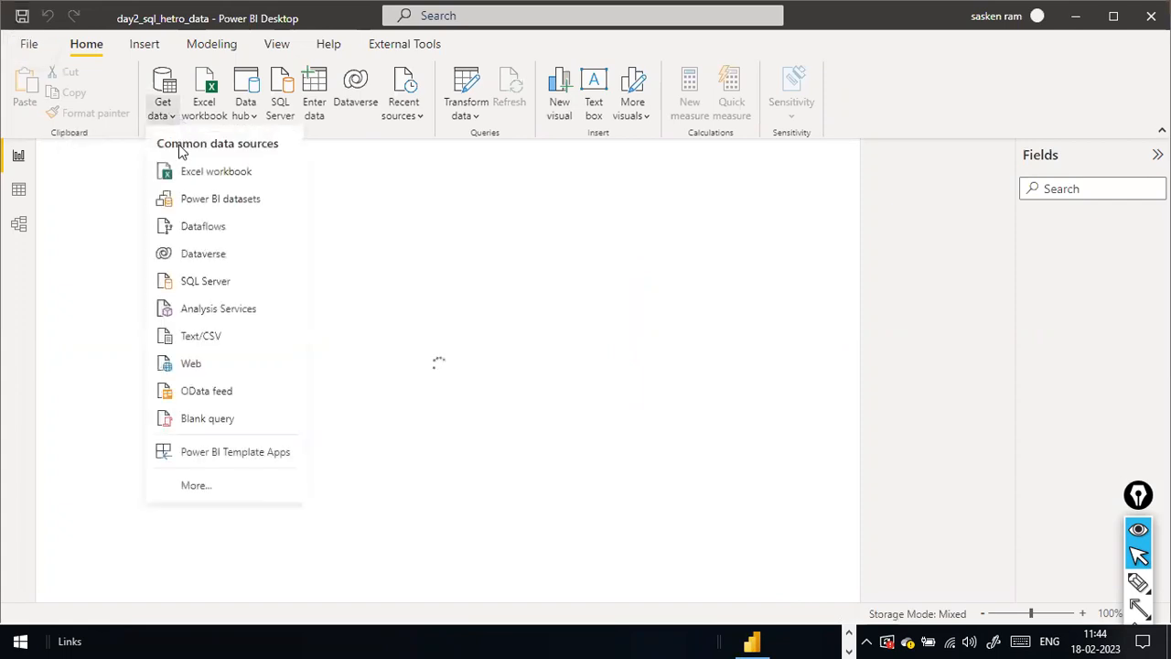
pyautogui.click(189, 365)
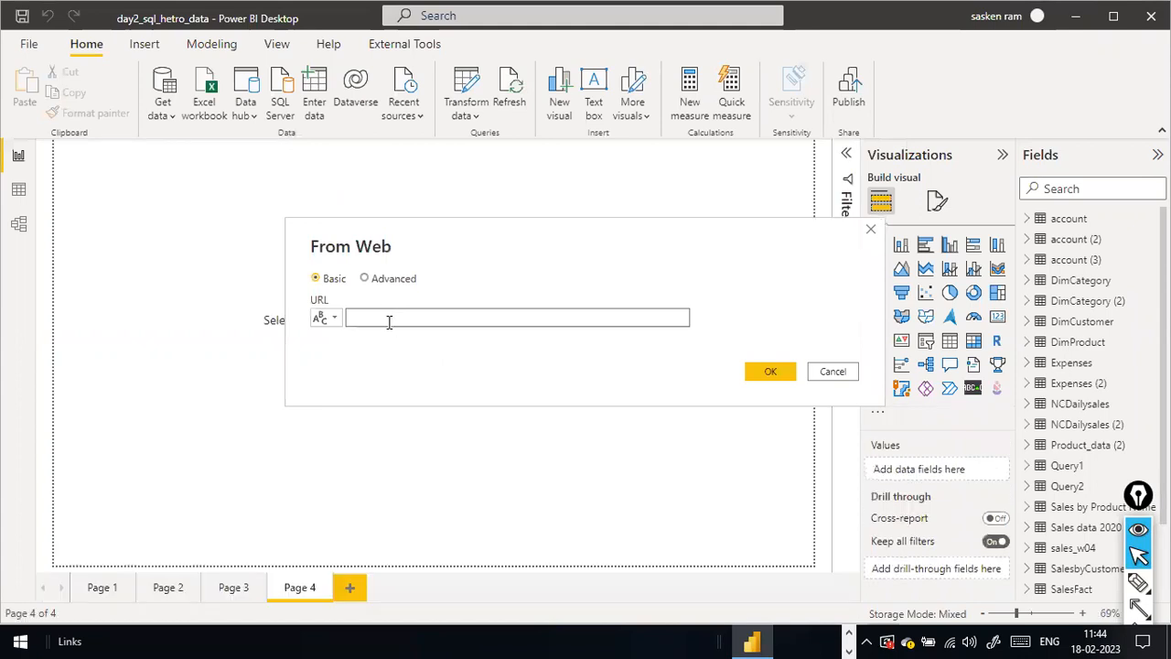
# Copy the second OneDrive download URL, including its authentication key, from Notepad into the From Web URL and confirm the connection.
pyautogui.hotkey('alt', 'Tab')
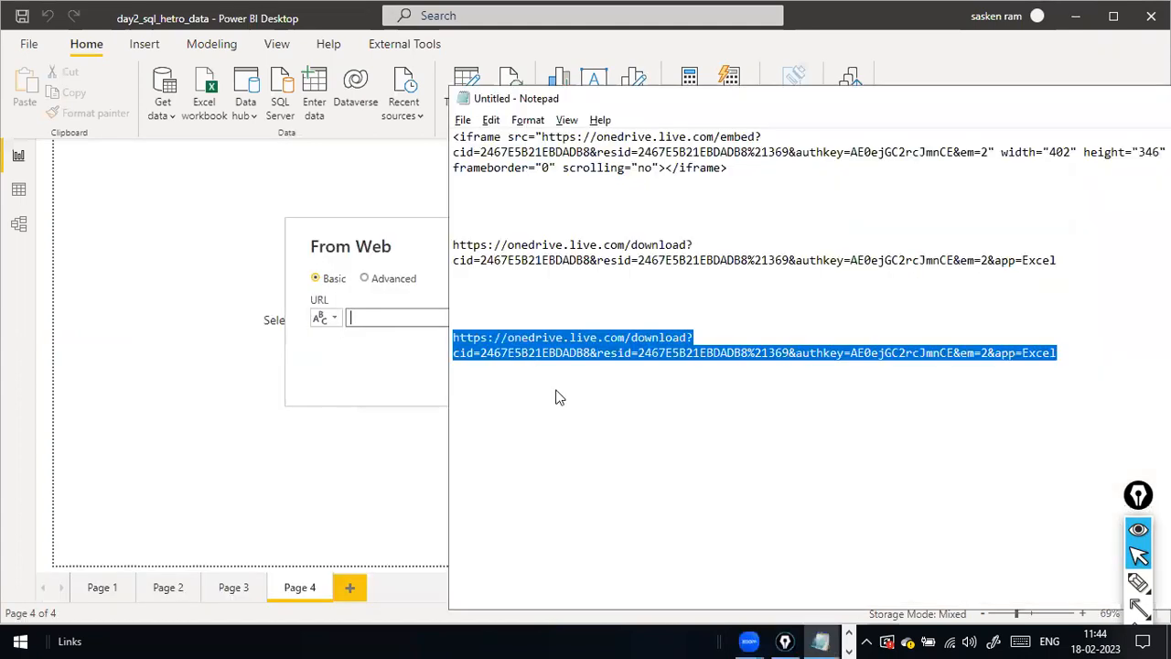
pyautogui.rightClick(523, 358)
pyautogui.click(430, 331)
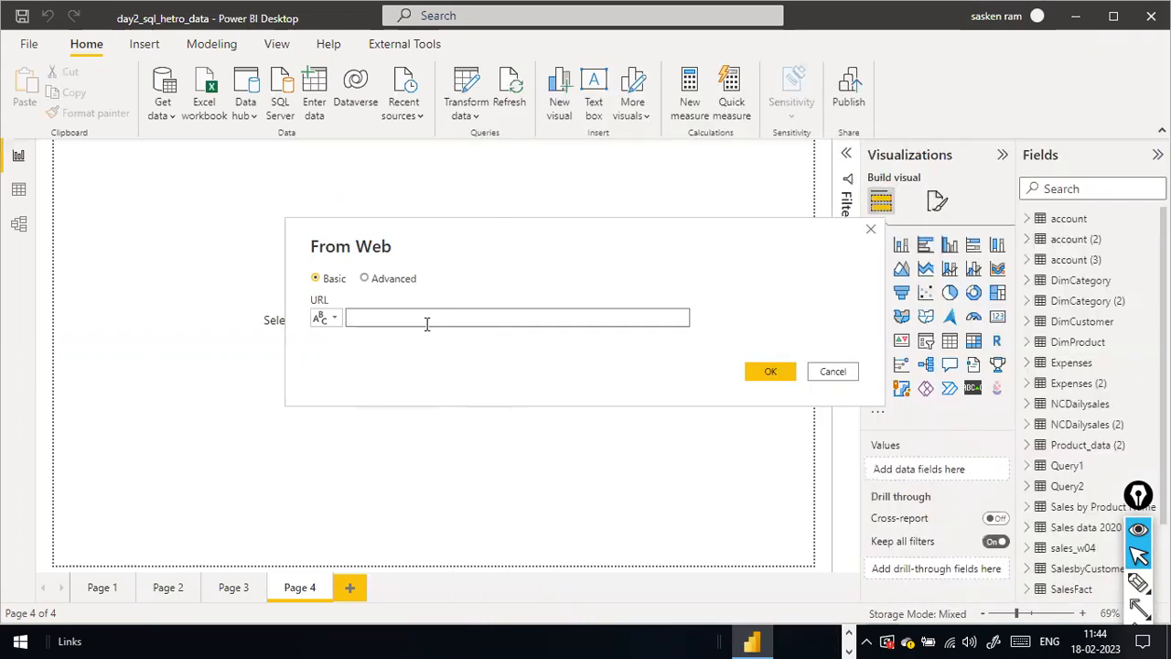
pyautogui.hotkey('ctrl', 'v')
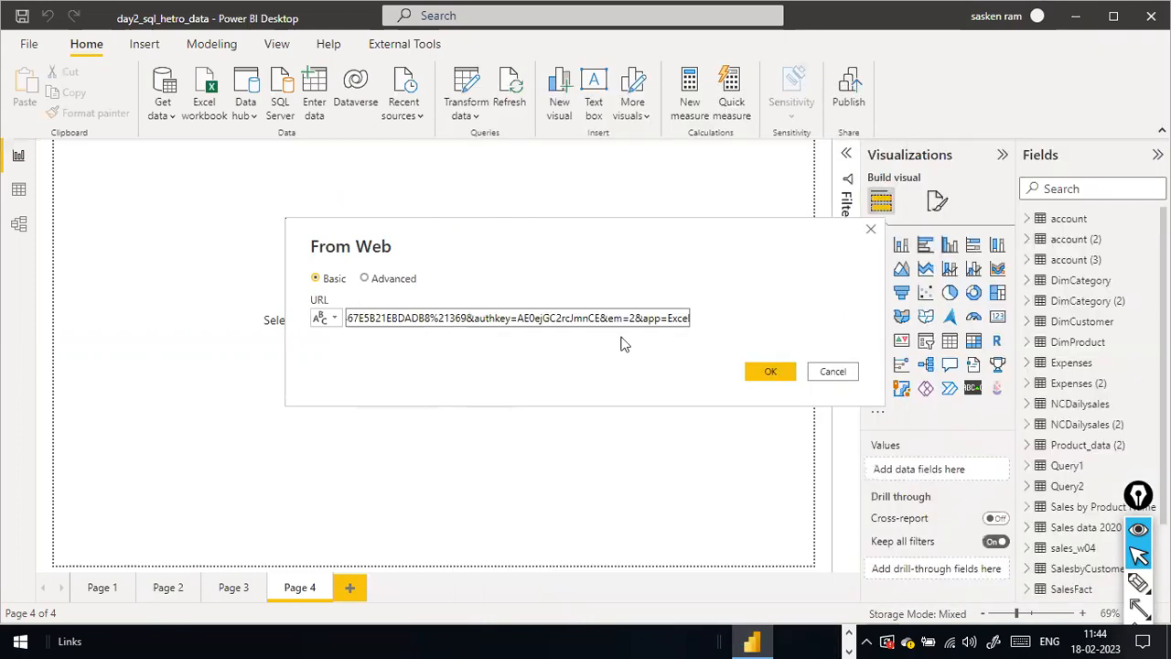
pyautogui.click(771, 375)
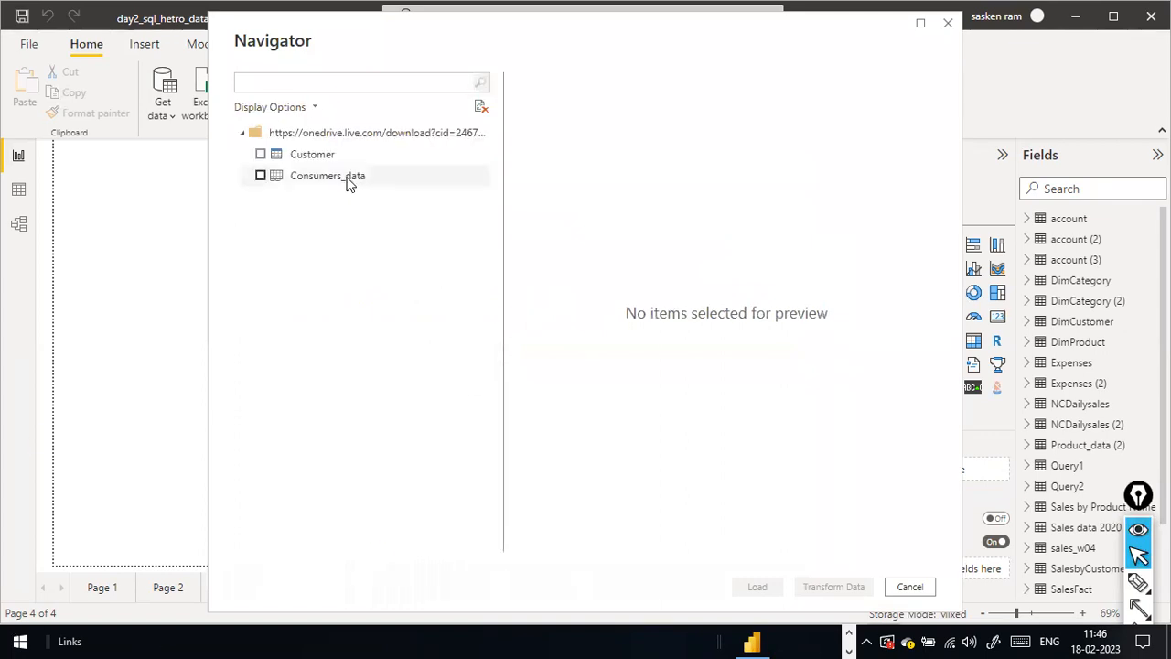
# Compare the previews of the Consumers_data sheet and the Customer table in the Navigator.
pyautogui.click(261, 176)
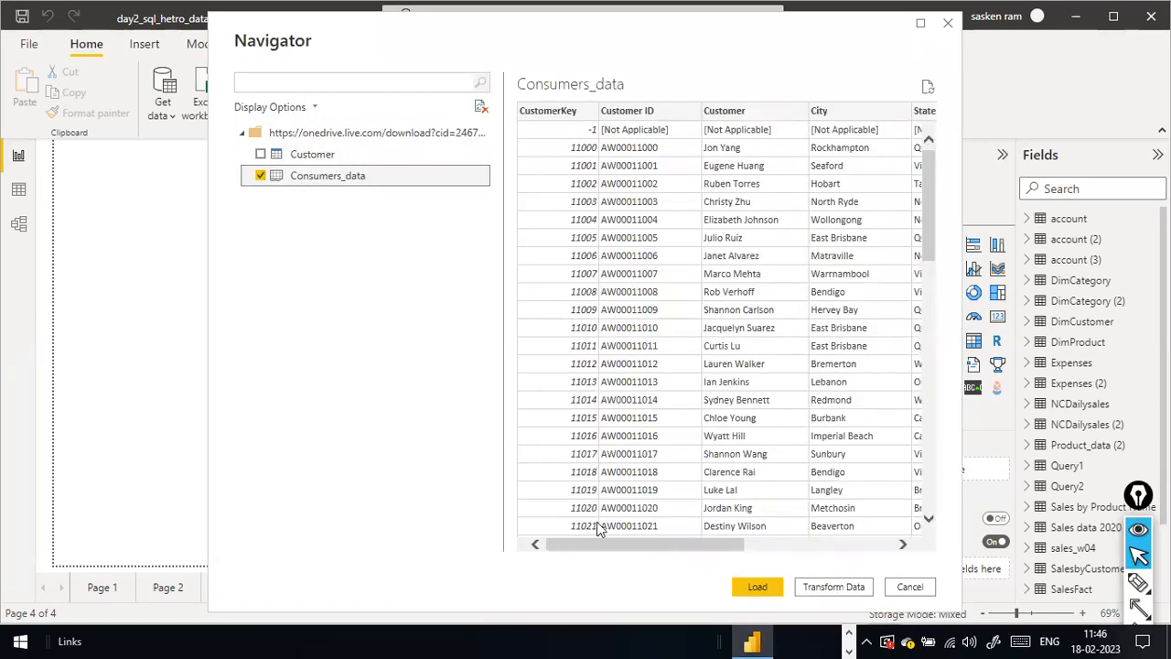
pyautogui.moveTo(646, 543); pyautogui.dragTo(462, 500)
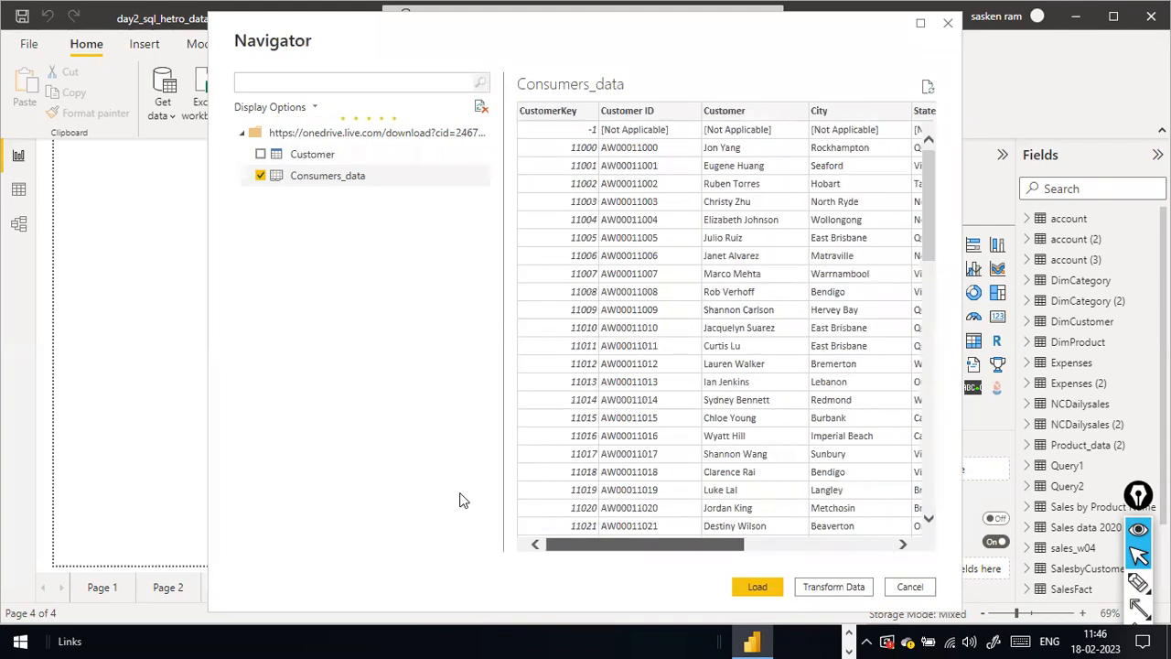
pyautogui.click(260, 154)
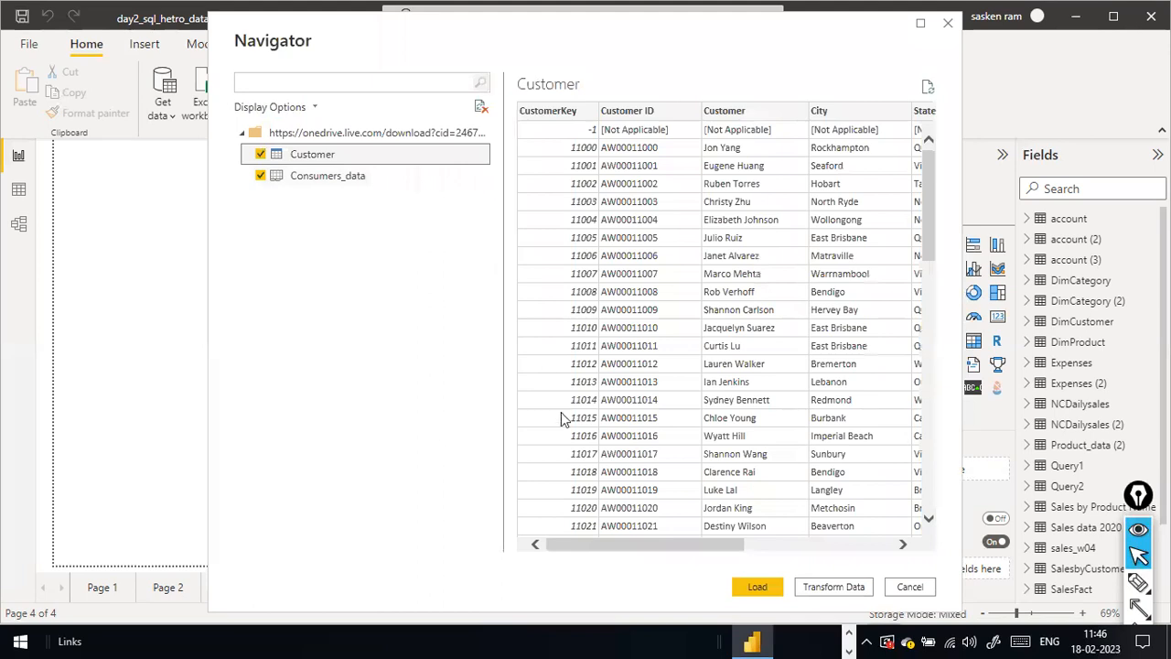
pyautogui.click(639, 540)
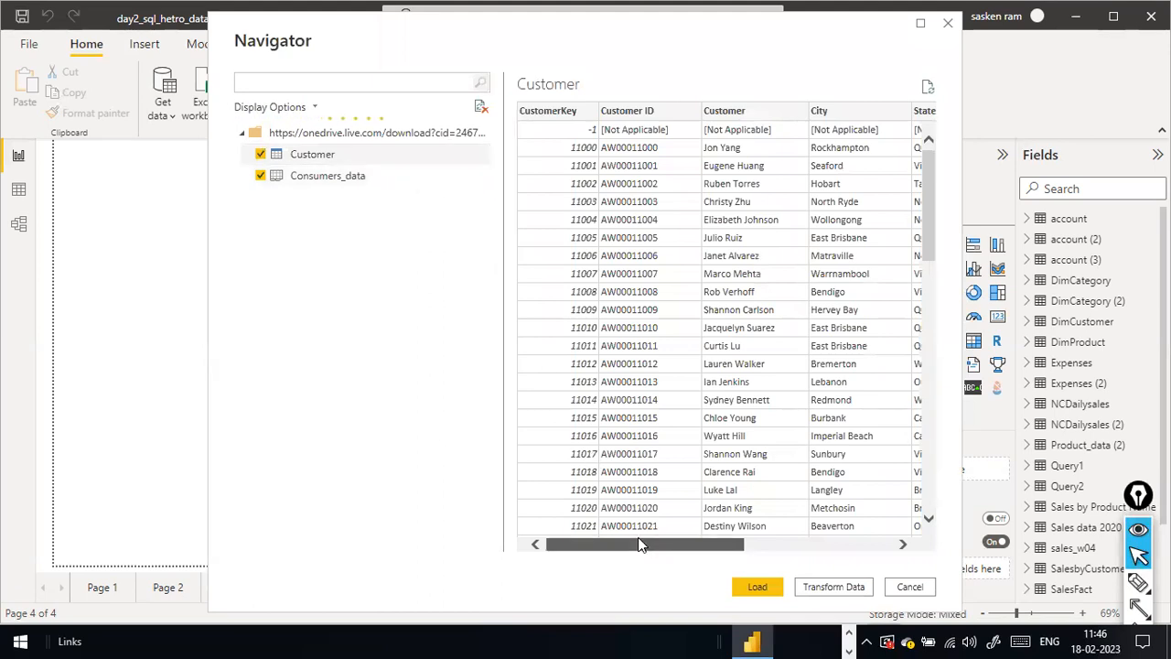
pyautogui.click(262, 175)
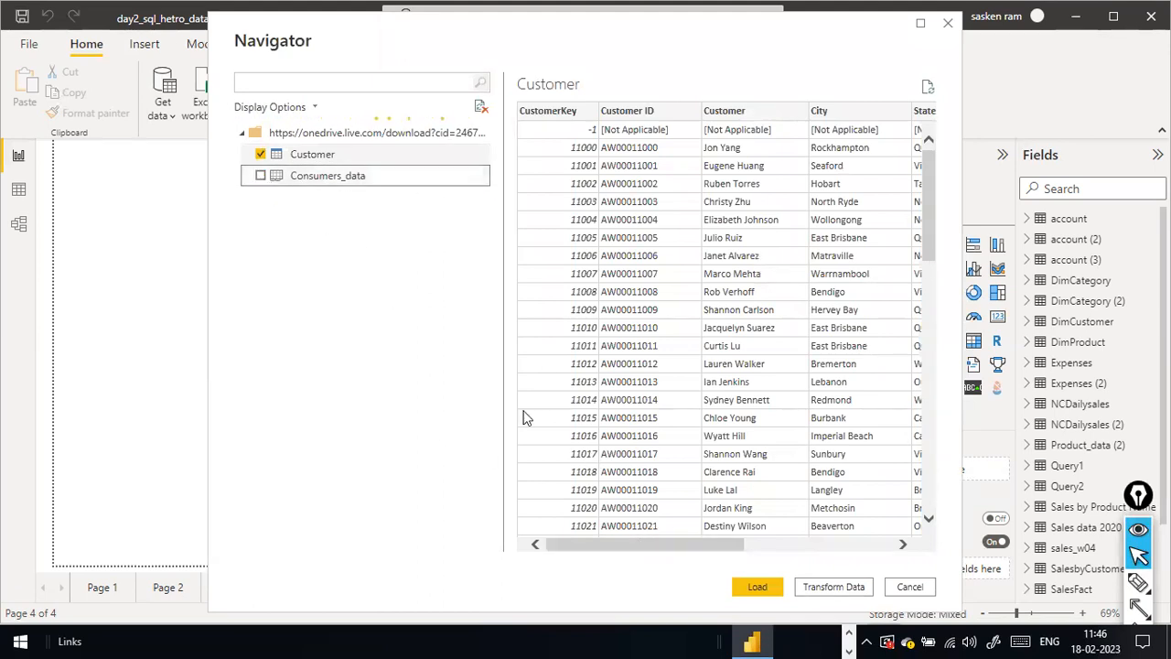
pyautogui.moveTo(653, 547); pyautogui.dragTo(521, 541)
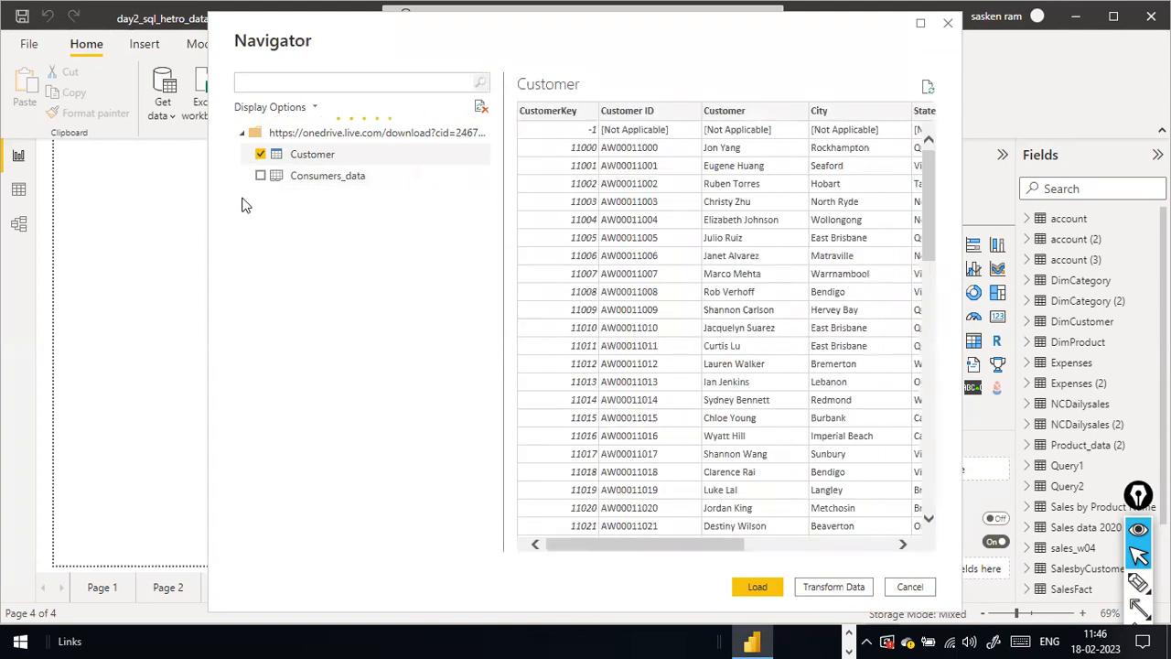
# Select only the Consumers_data sheet, load it into the report and apply the pending query changes.
pyautogui.click(261, 176)
pyautogui.click(261, 154)
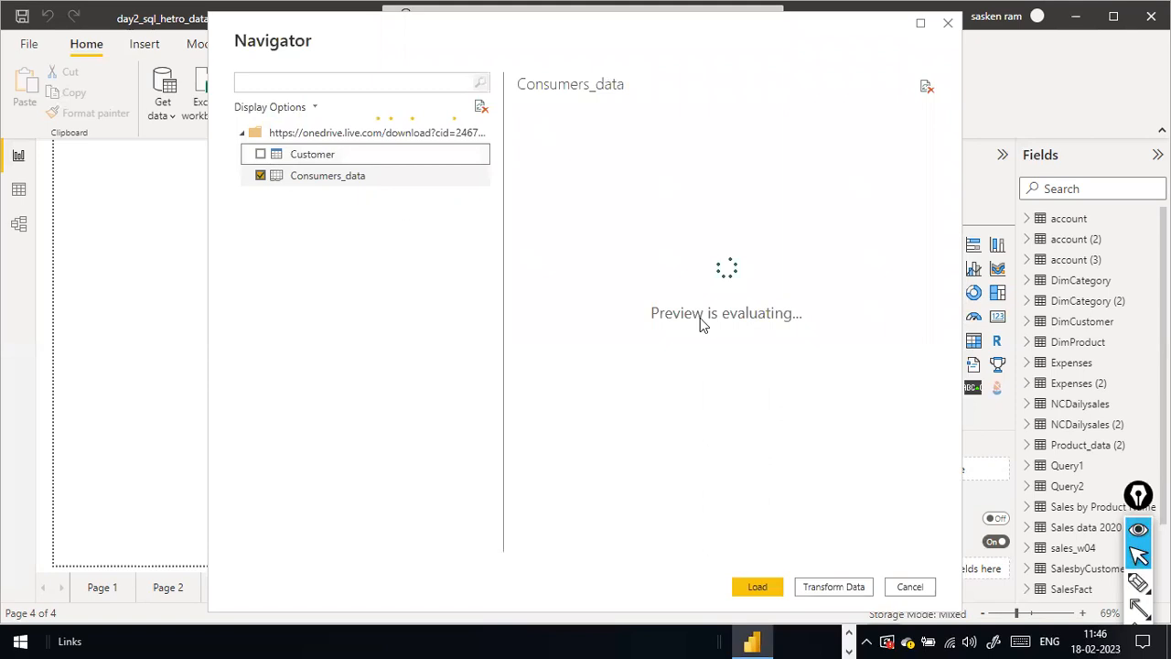
pyautogui.click(750, 582)
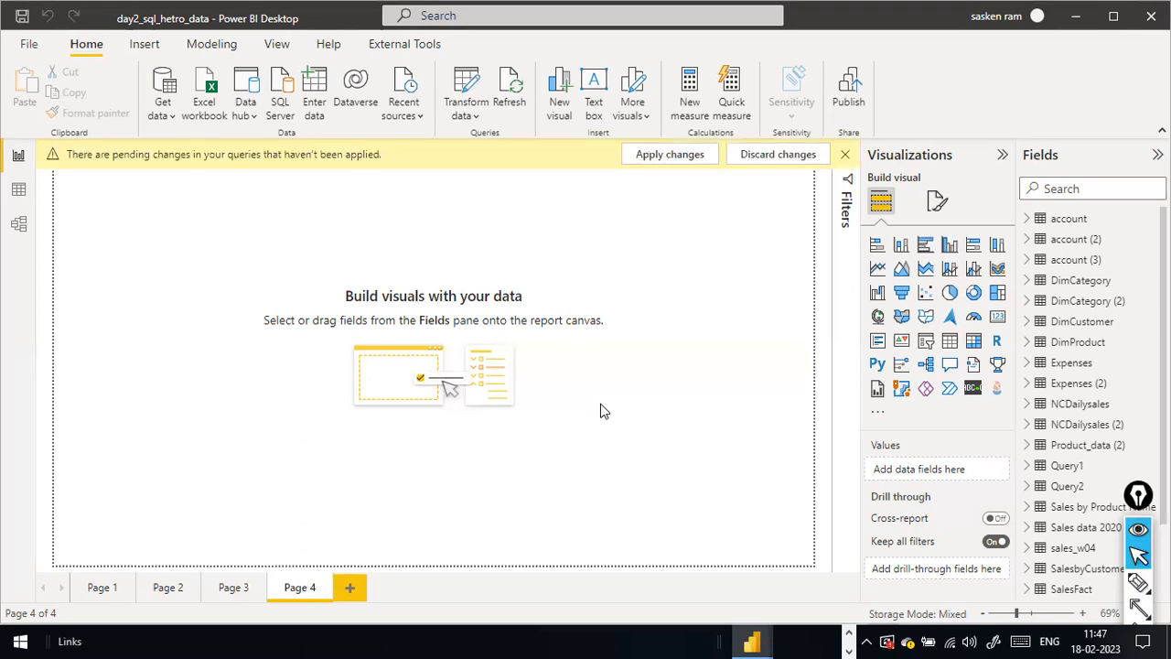
pyautogui.click(635, 156)
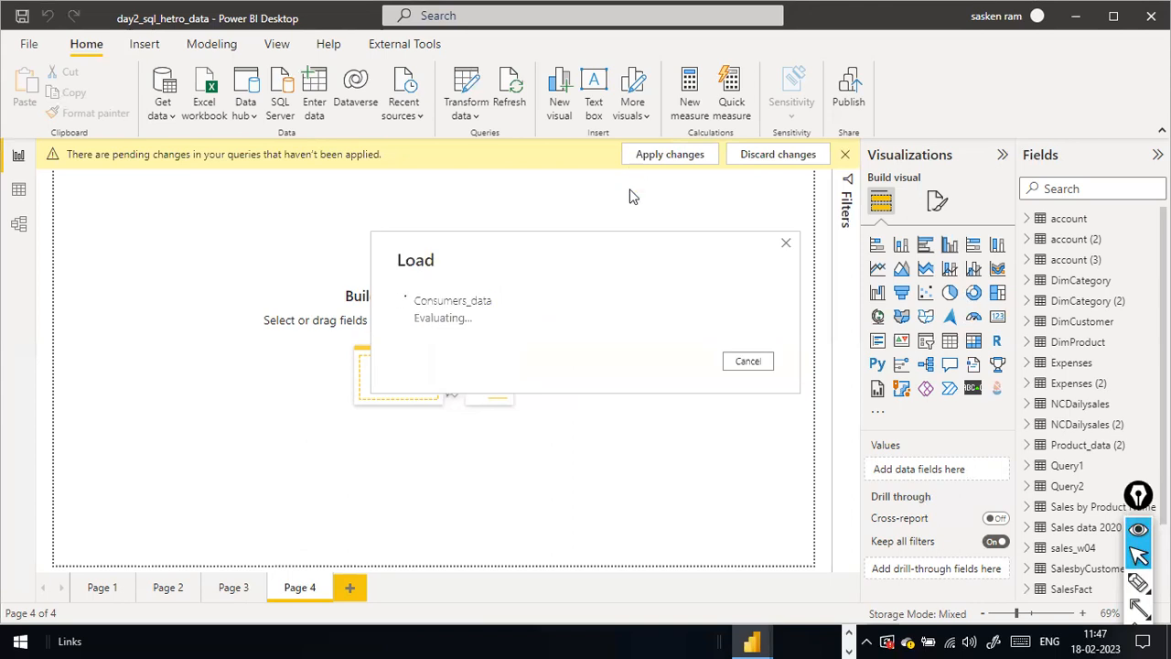
# Switch to Notepad and review the iframe embed code, its URL up to em=2 and the embed part of the address.
pyautogui.hotkey('alt', 'Tab')
pyautogui.hotkey('alt', 'Tab')
pyautogui.hotkey('alt', 'Tab')
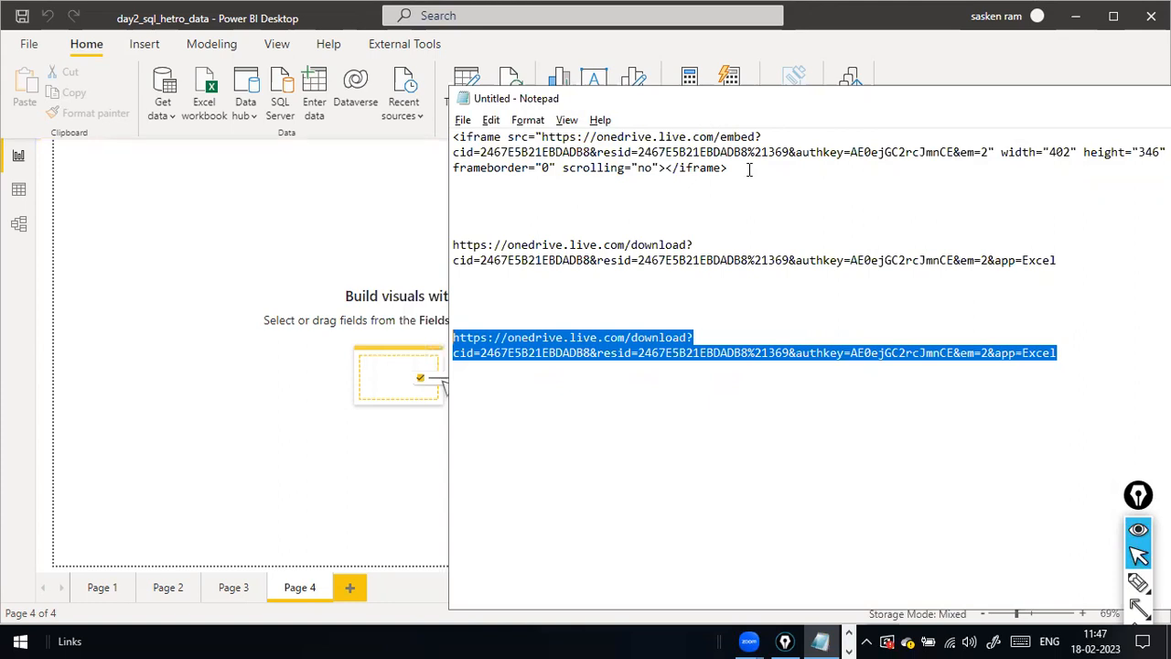
pyautogui.moveTo(728, 167); pyautogui.dragTo(440, 140)
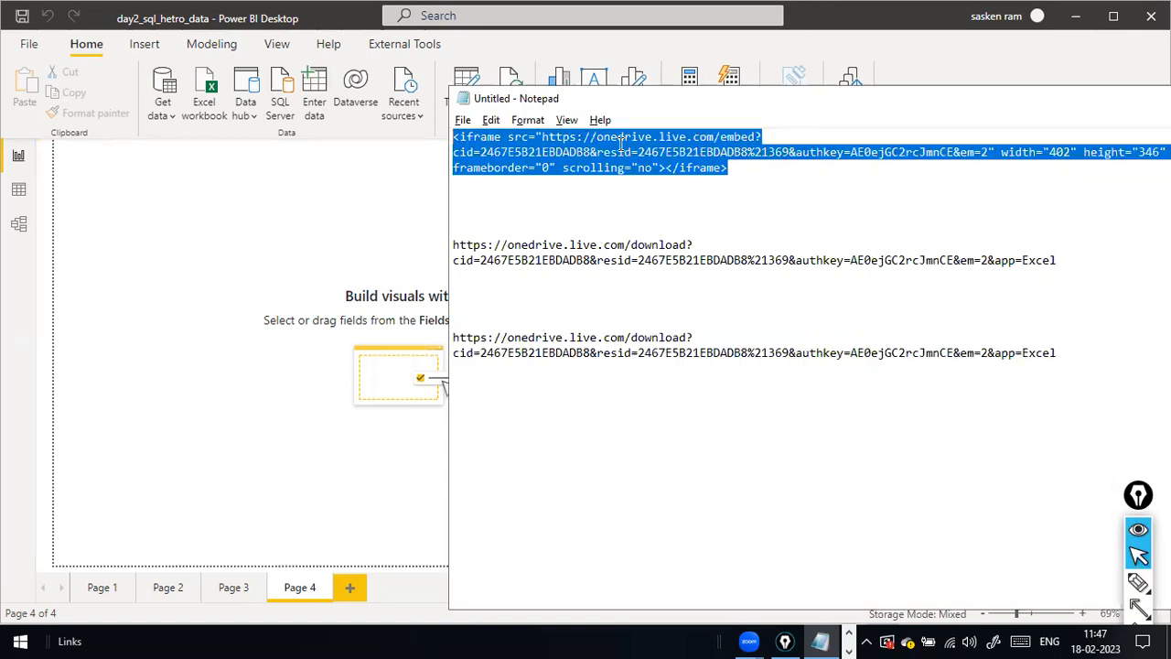
pyautogui.click(644, 207)
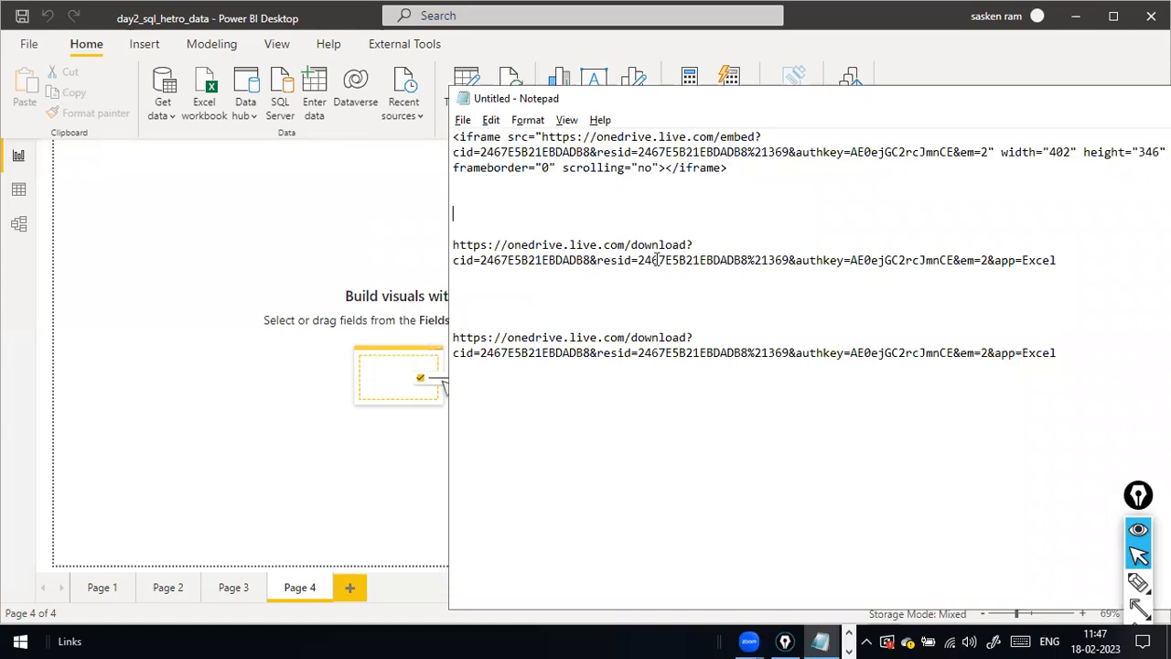
pyautogui.moveTo(543, 137); pyautogui.dragTo(988, 153)
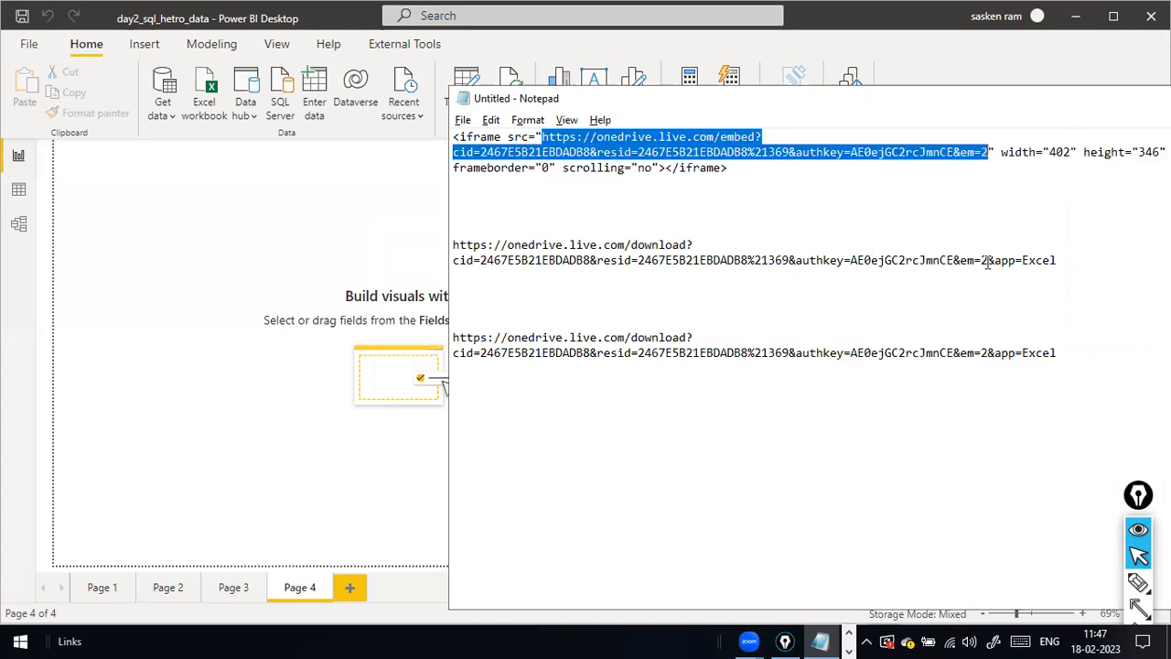
pyautogui.click(1085, 265)
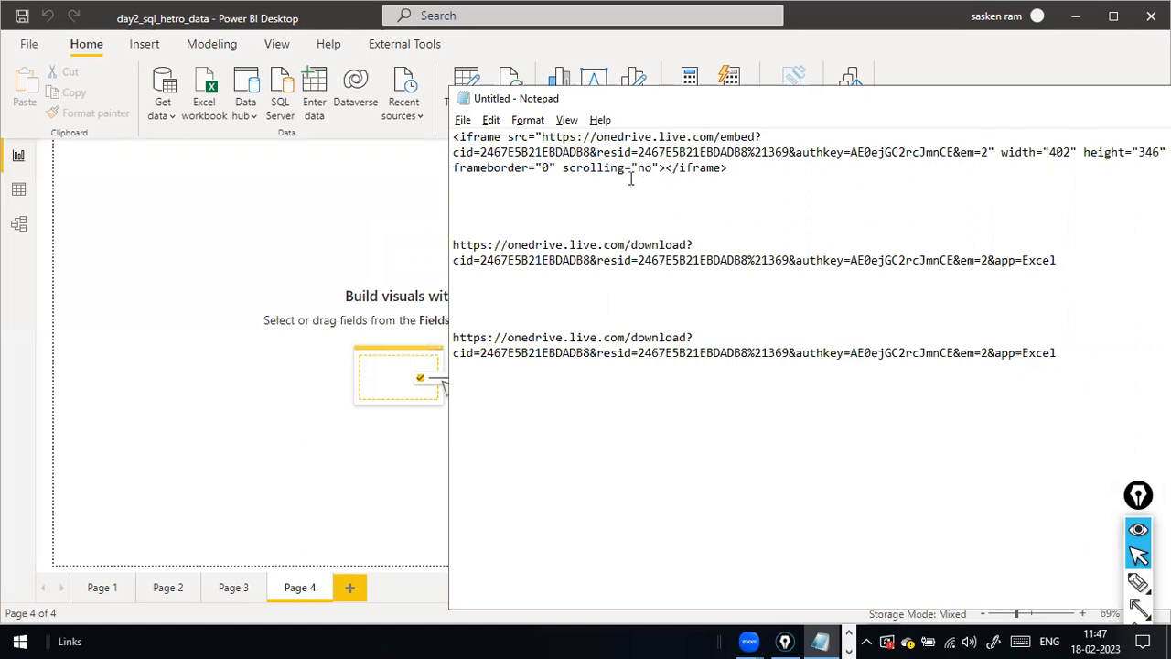
pyautogui.doubleClick(732, 137)
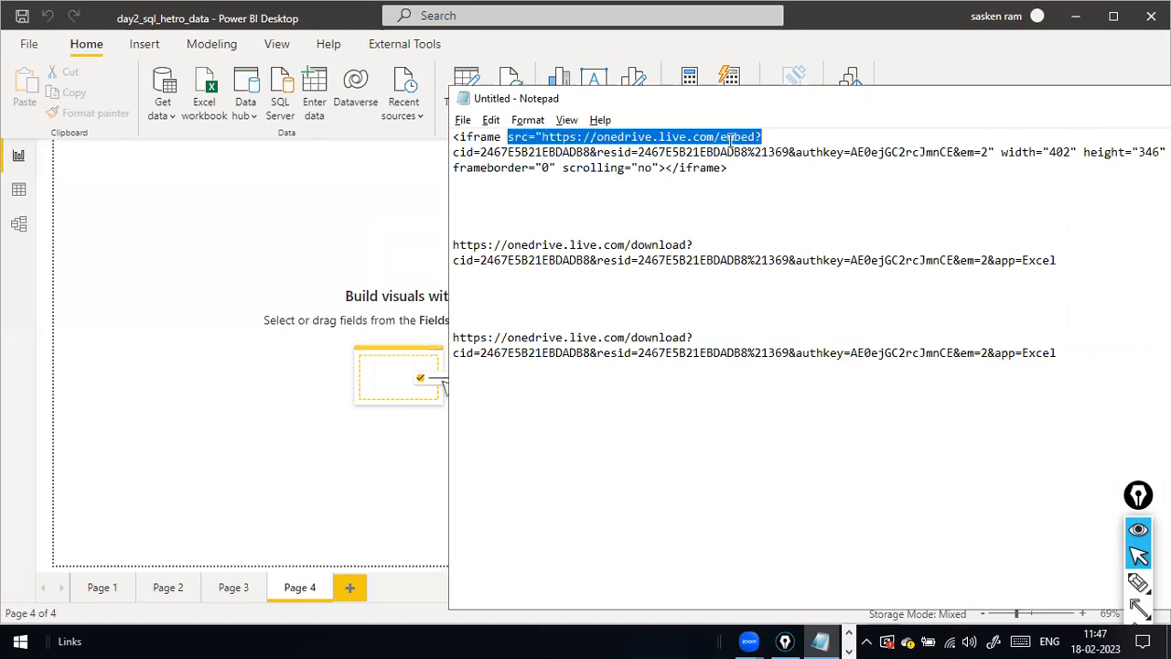
pyautogui.click(656, 235)
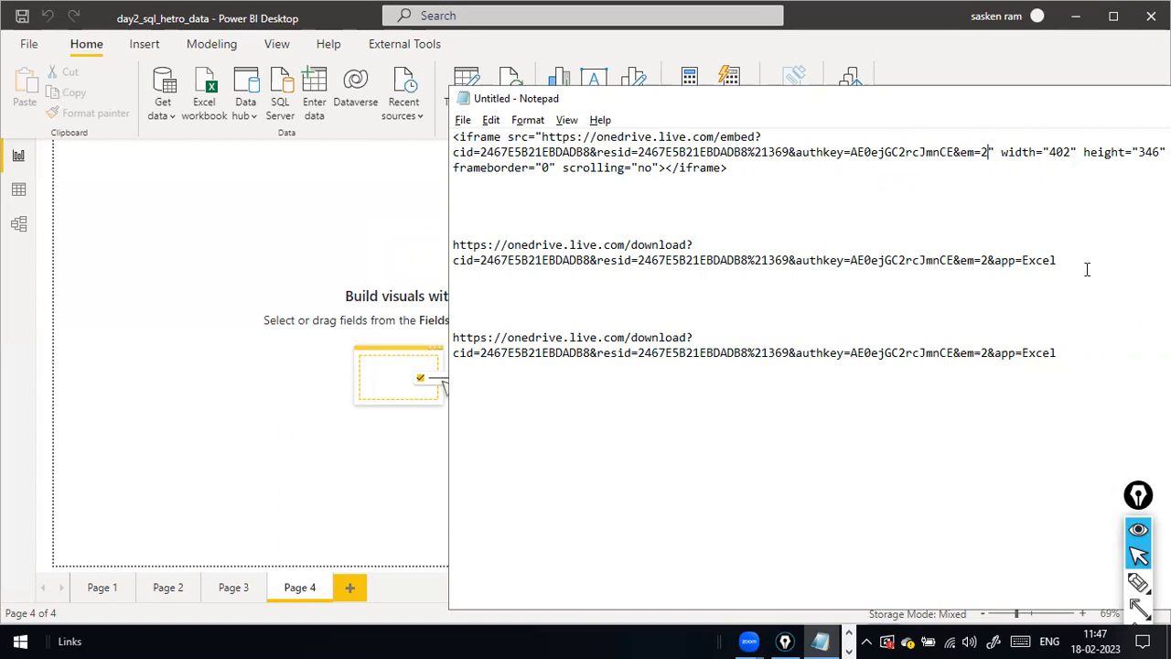
# Compare the first download URL and its app=Excel ending with the embed URL, and return to Power BI Desktop.
pyautogui.moveTo(1058, 261); pyautogui.dragTo(464, 229)
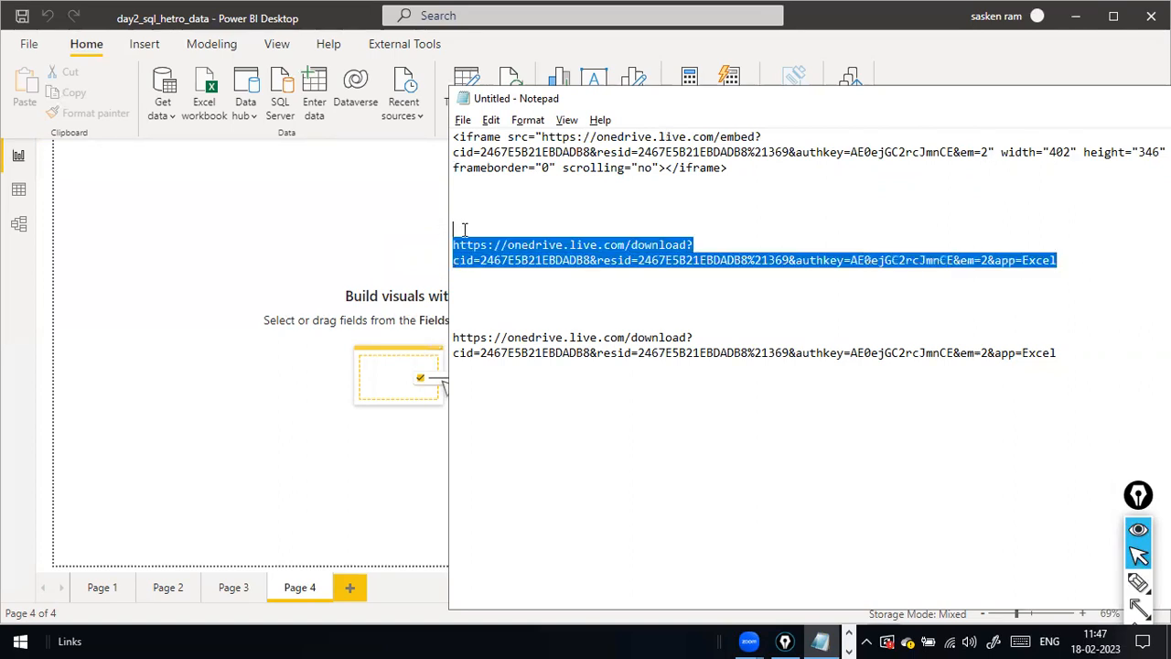
pyautogui.click(1100, 274)
pyautogui.moveTo(995, 261); pyautogui.dragTo(1104, 260)
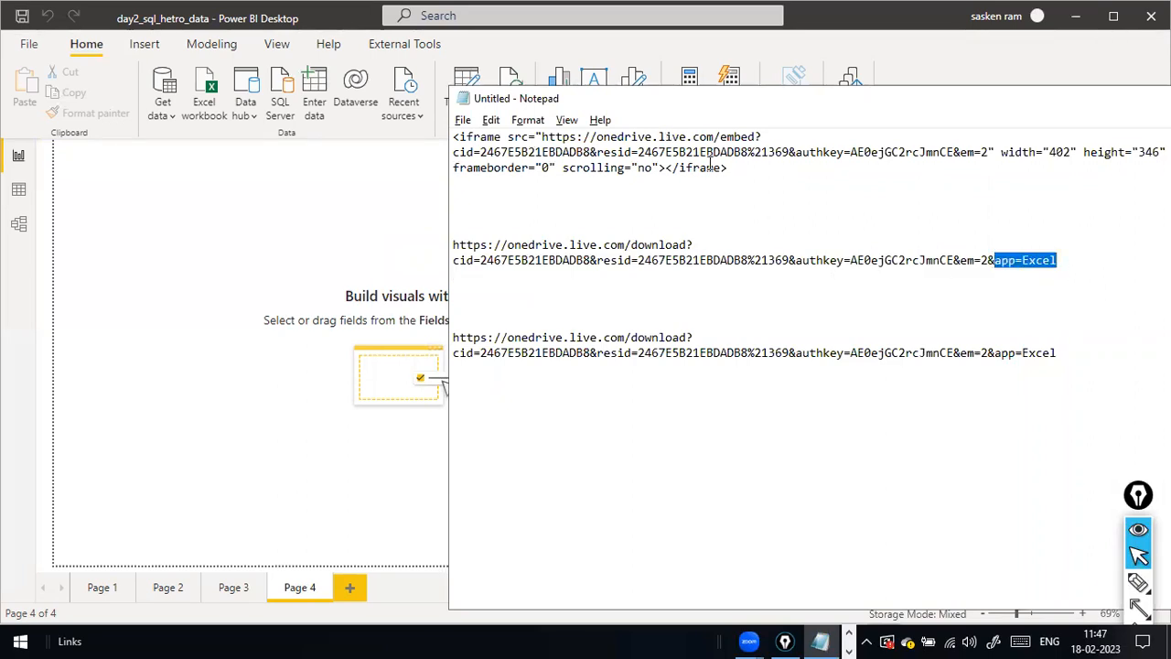
pyautogui.click(546, 137)
pyautogui.moveTo(547, 137); pyautogui.dragTo(959, 153)
pyautogui.click(931, 320)
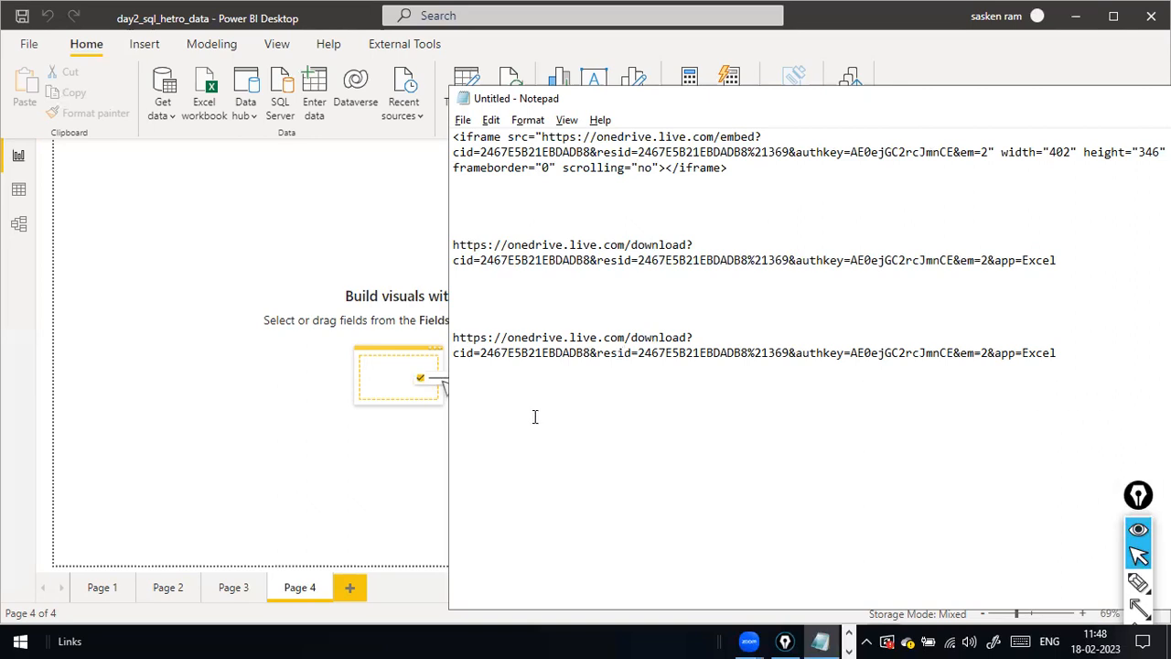
pyautogui.click(357, 322)
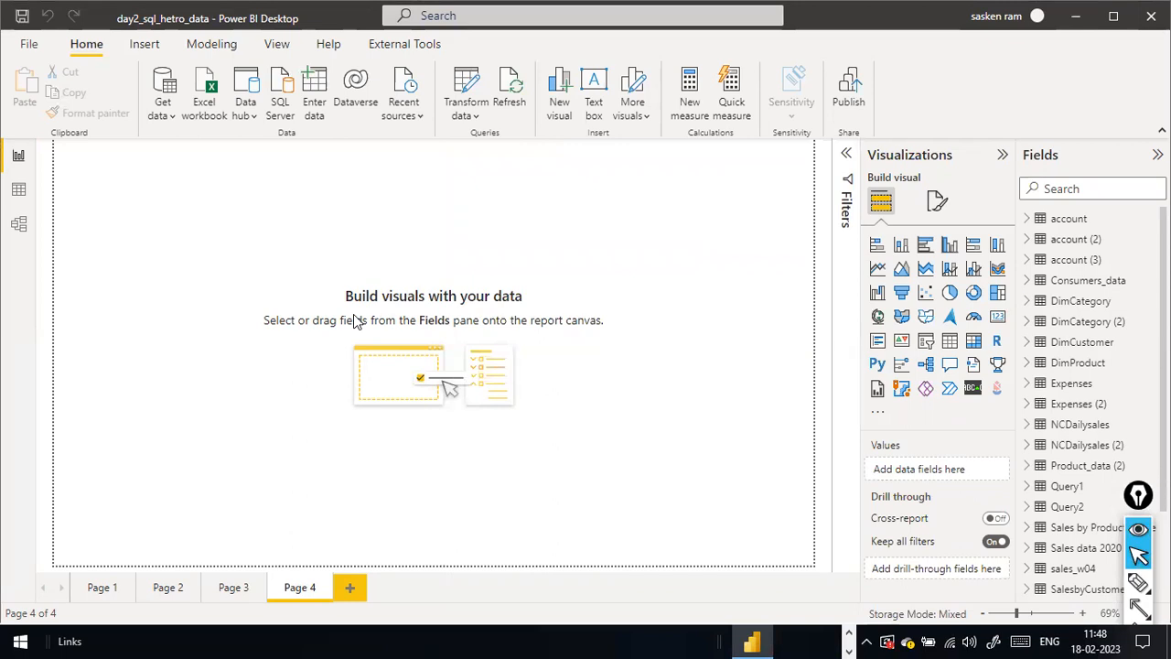
pyautogui.hotkey('alt', 'Tab')
pyautogui.hotkey('alt', 'Tab')
pyautogui.hotkey('alt', 'Tab')
pyautogui.hotkey('alt', 'Tab')
pyautogui.hotkey('alt', 'Tab')
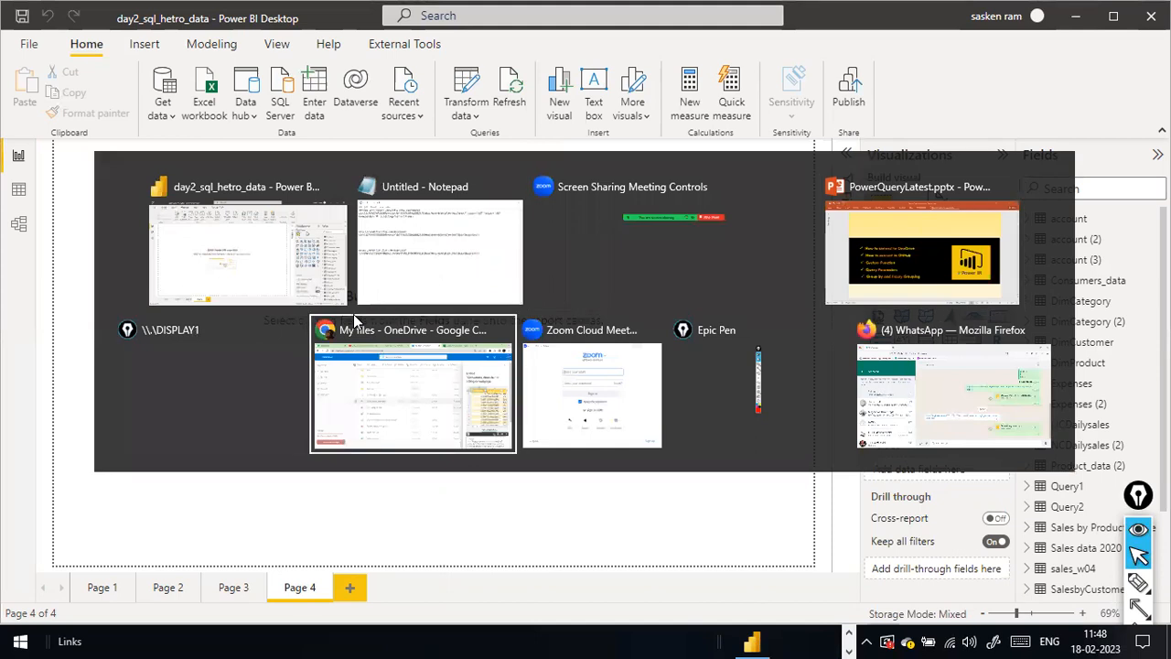
pyautogui.hotkey('alt', 'Tab')
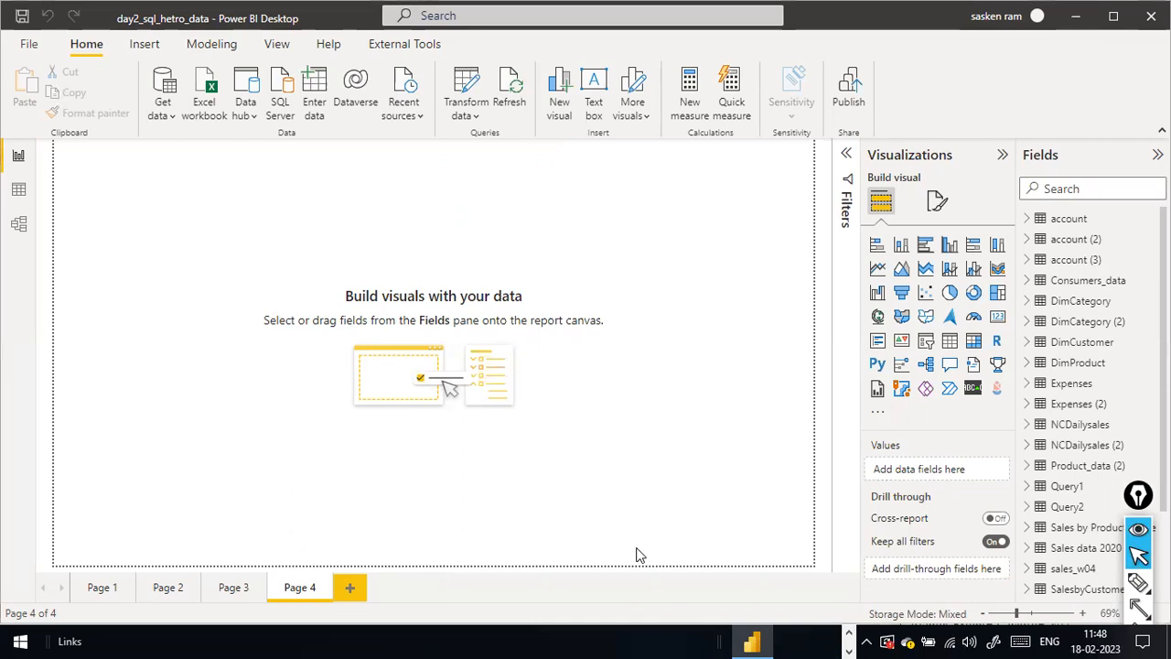
pyautogui.press('super')
pyautogui.write('file explorer')
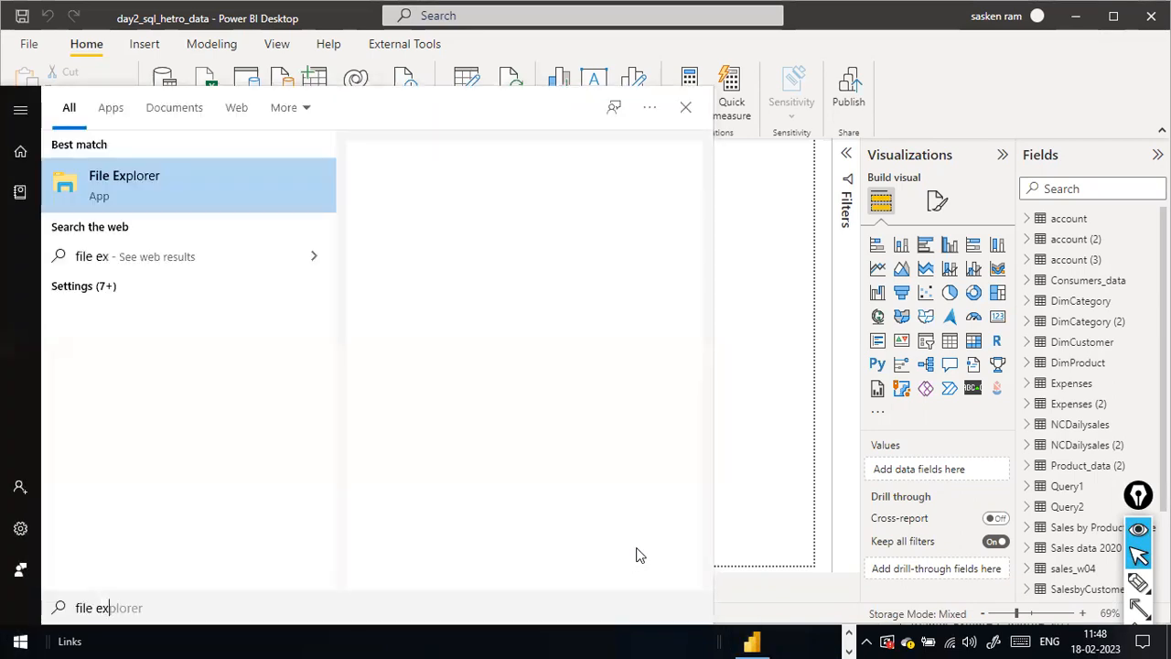
pyautogui.press('Escape')
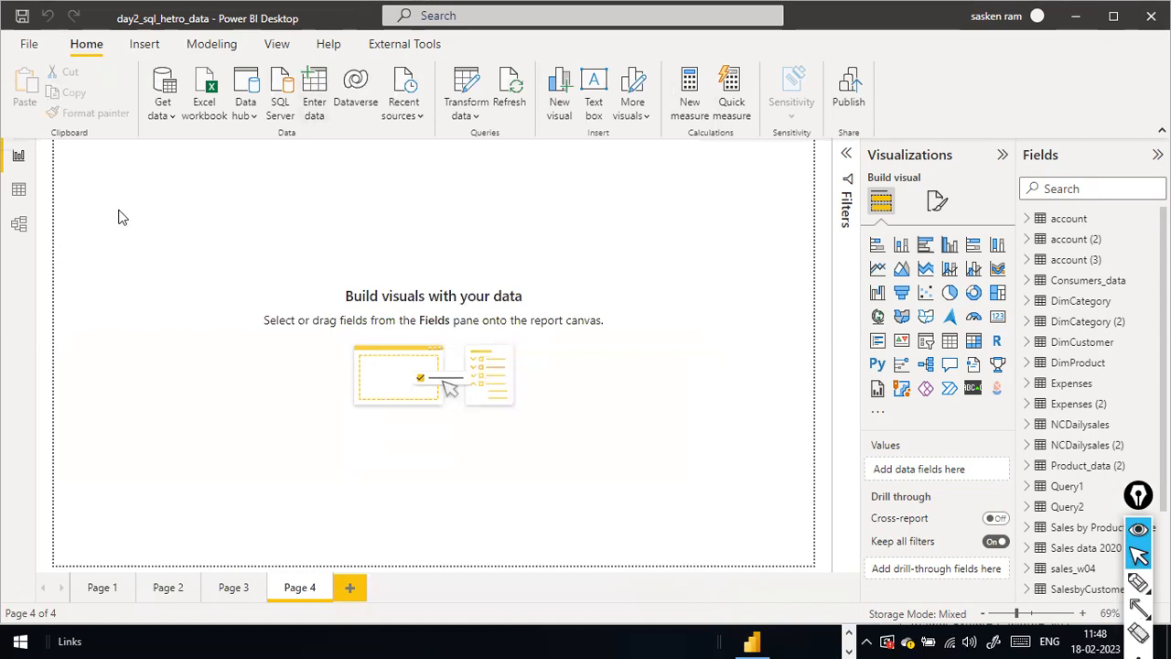
# Open a new File Explorer window, maximize it and bring the OneDrive and drive locations into view.
pyautogui.press('super+e')
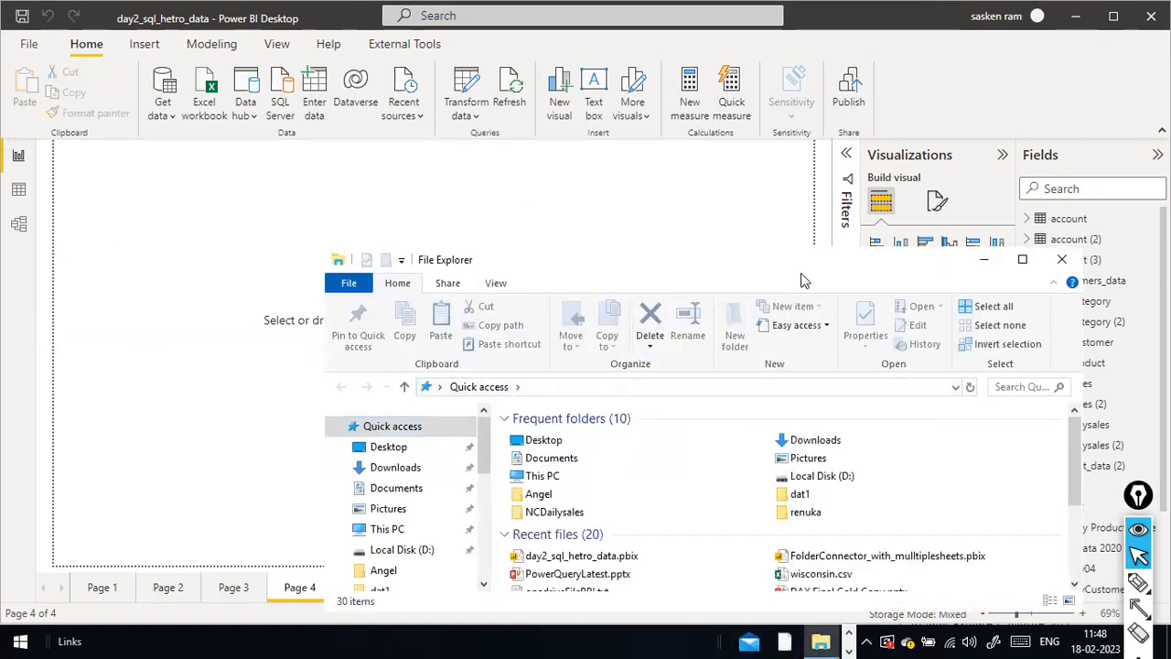
pyautogui.click(1021, 260)
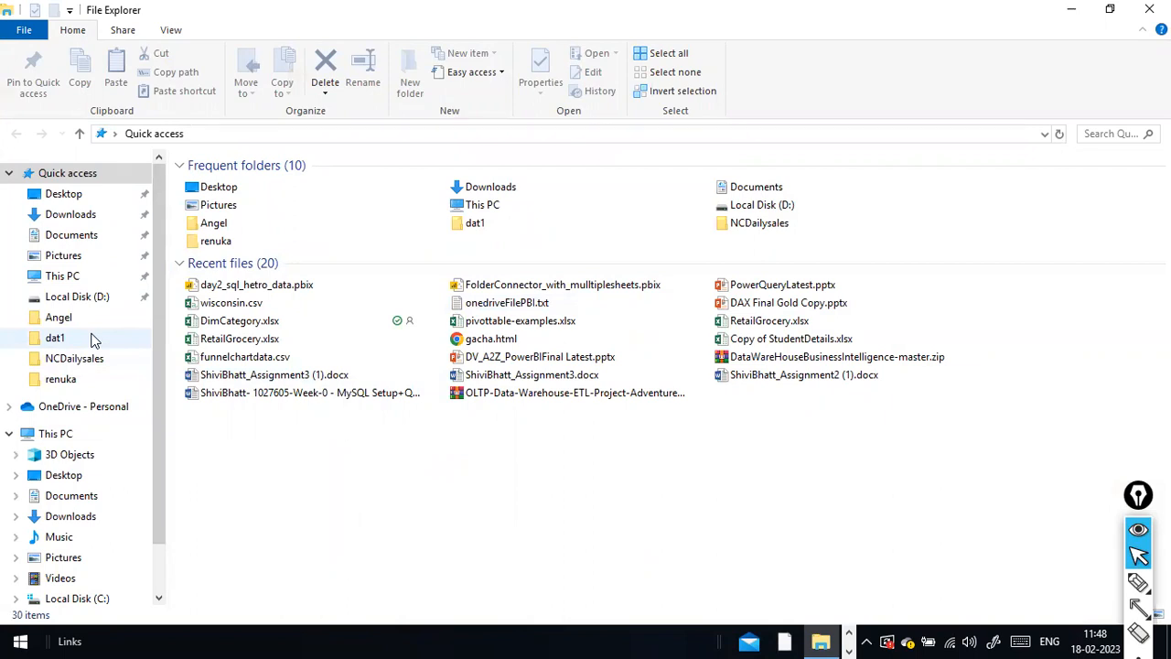
pyautogui.scroll(-1, 87, 284)
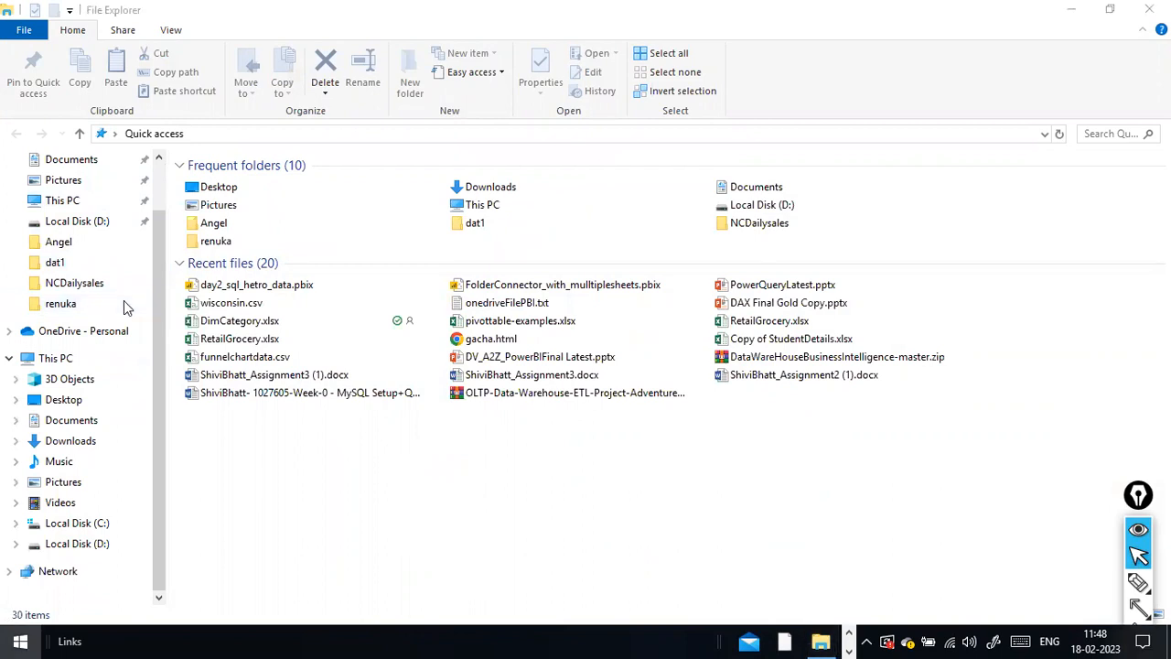
pyautogui.press('super')
pyautogui.write('ne')
pyautogui.press('BackSpace')
pyautogui.press('BackSpace')
pyautogui.write('onedrive')
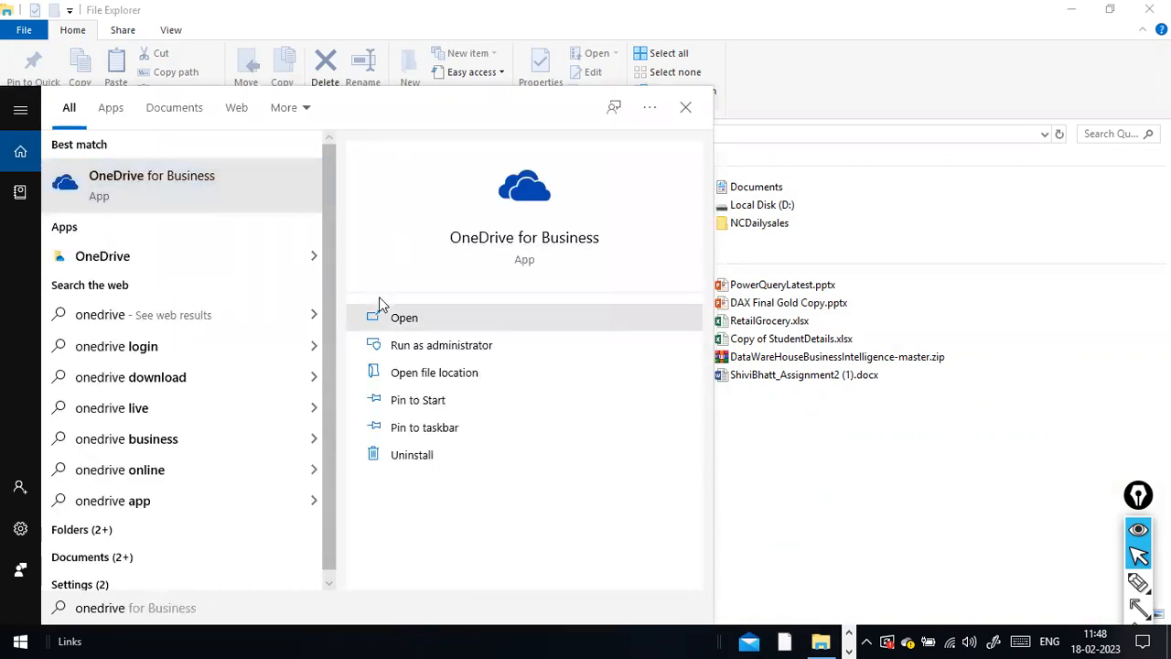
pyautogui.click(404, 316)
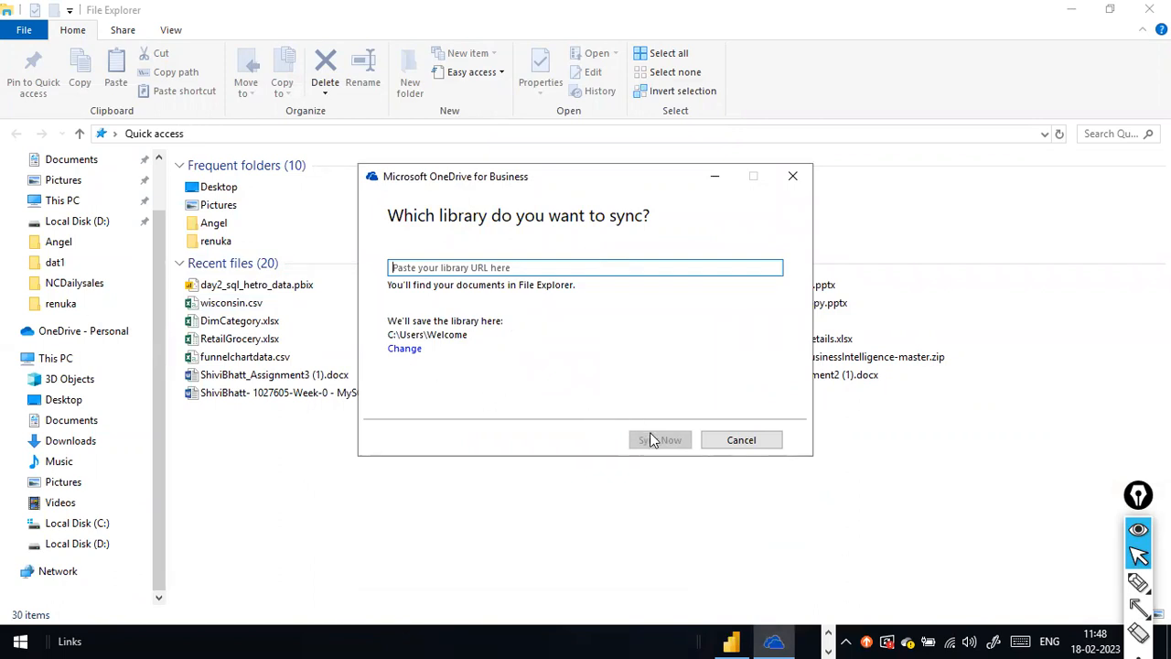
pyautogui.click(743, 438)
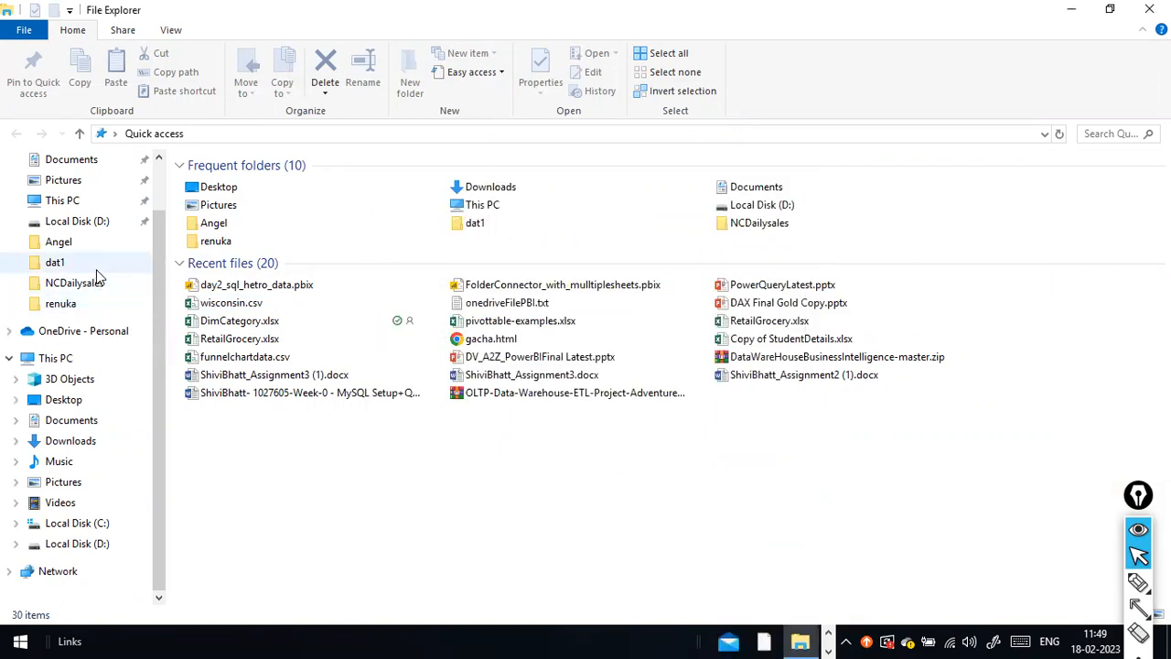
# Open the synced OneDrive - Personal folder in File Explorer.
pyautogui.scroll(2, 91, 275)
pyautogui.scroll(-2, 85, 270)
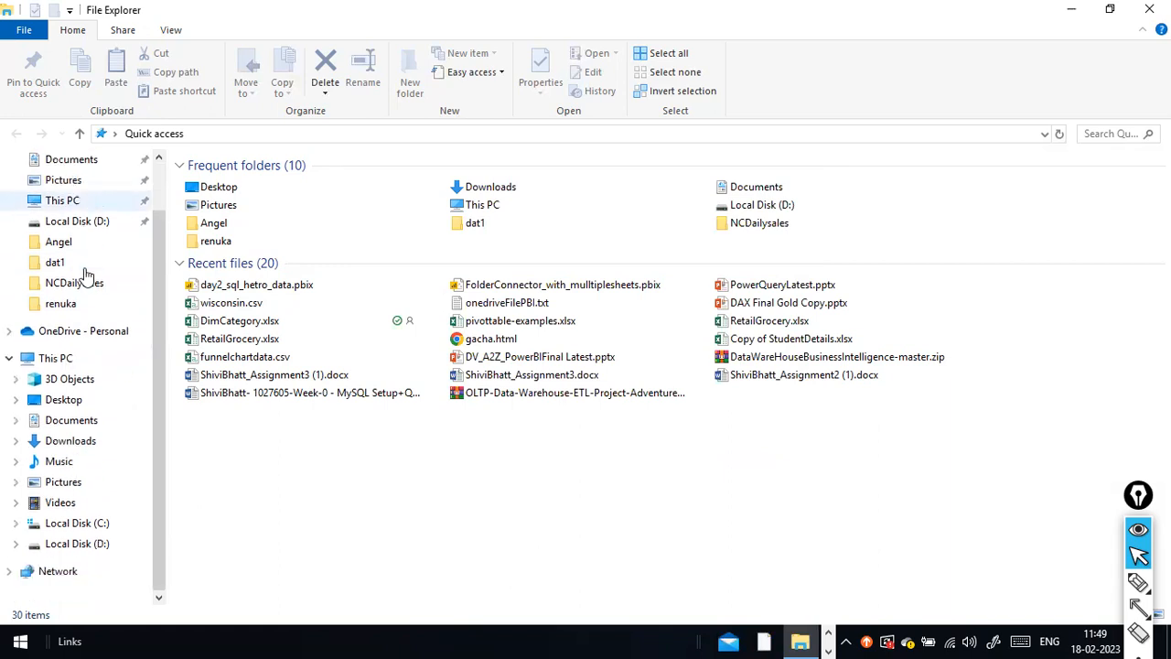
pyautogui.click(84, 263)
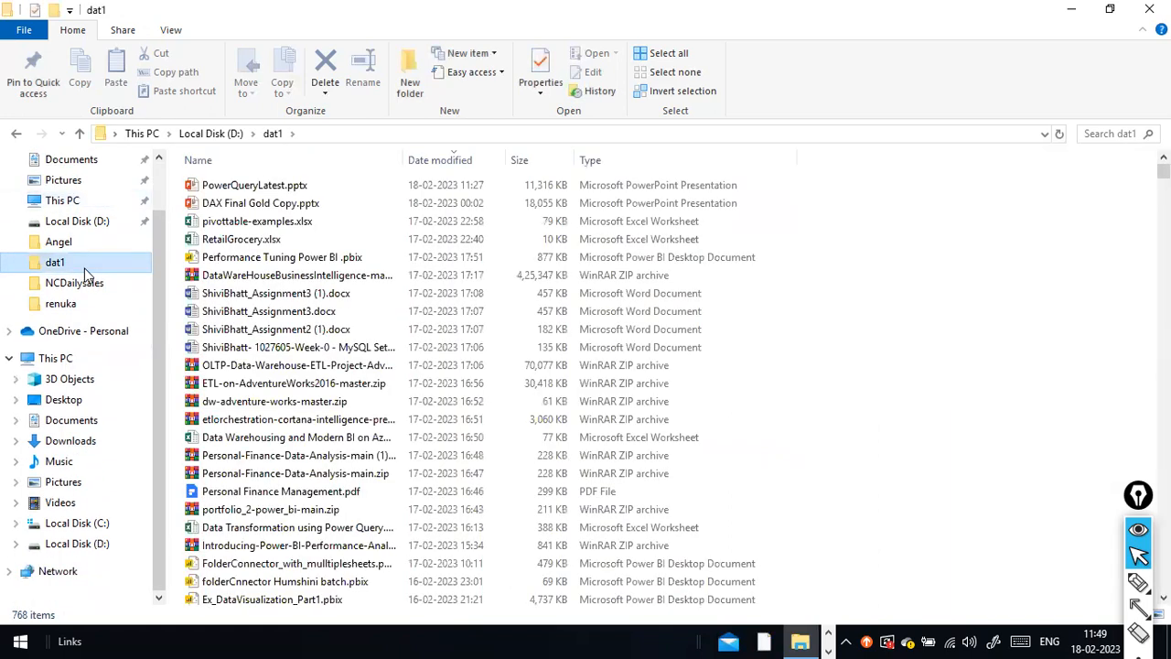
pyautogui.click(69, 331)
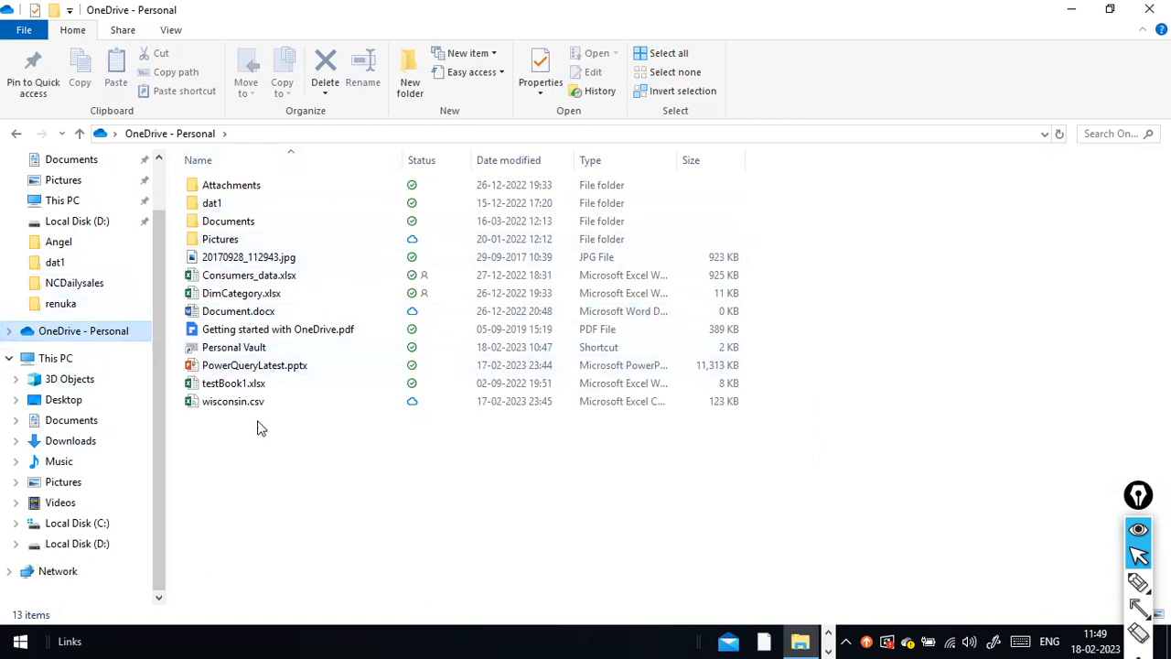
# Switch to the OneDrive website in Chrome and deselect Consumers_data.xlsx in My files.
pyautogui.hotkey('alt', 'Tab')
pyautogui.hotkey('alt', 'Tab')
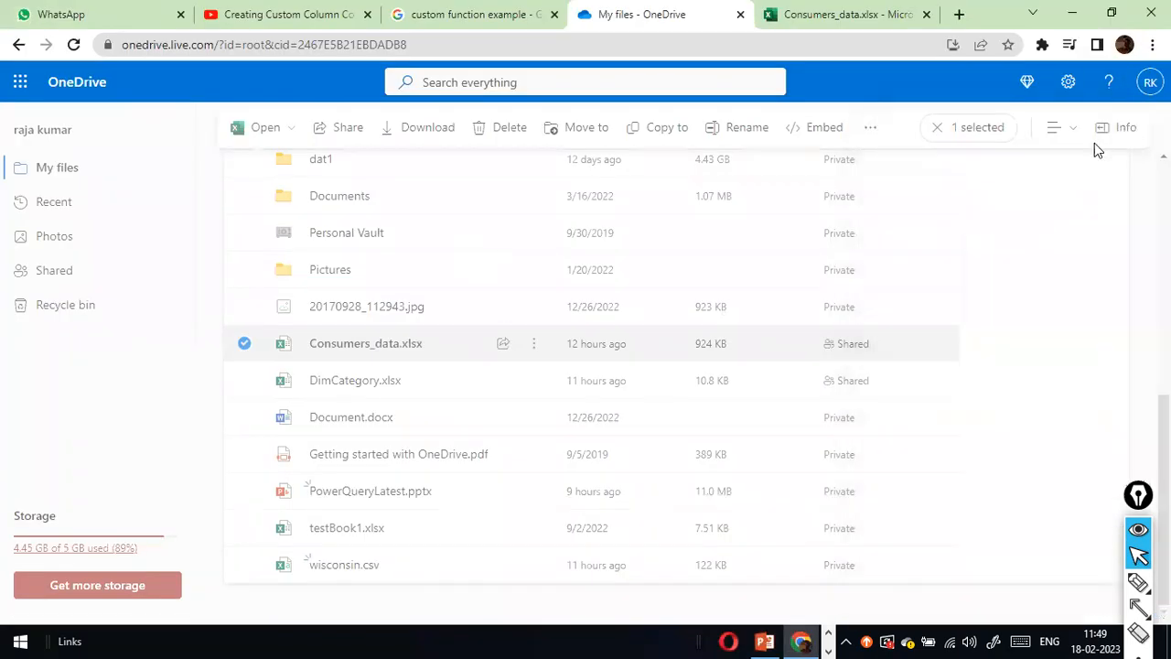
pyautogui.click(1129, 129)
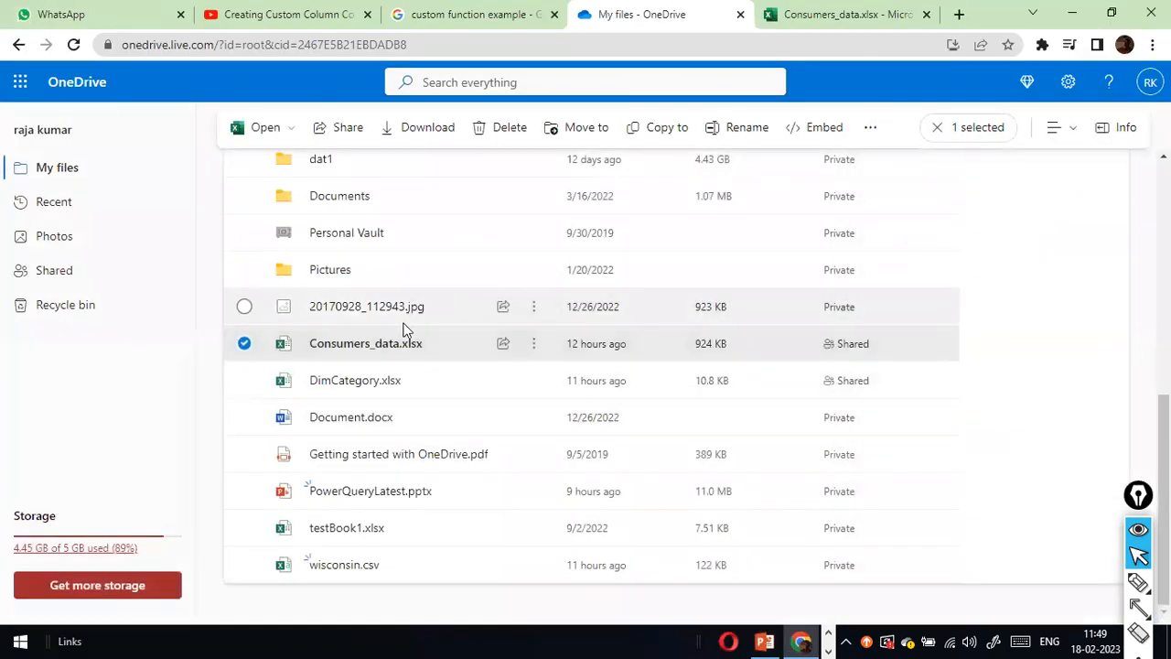
pyautogui.click(249, 345)
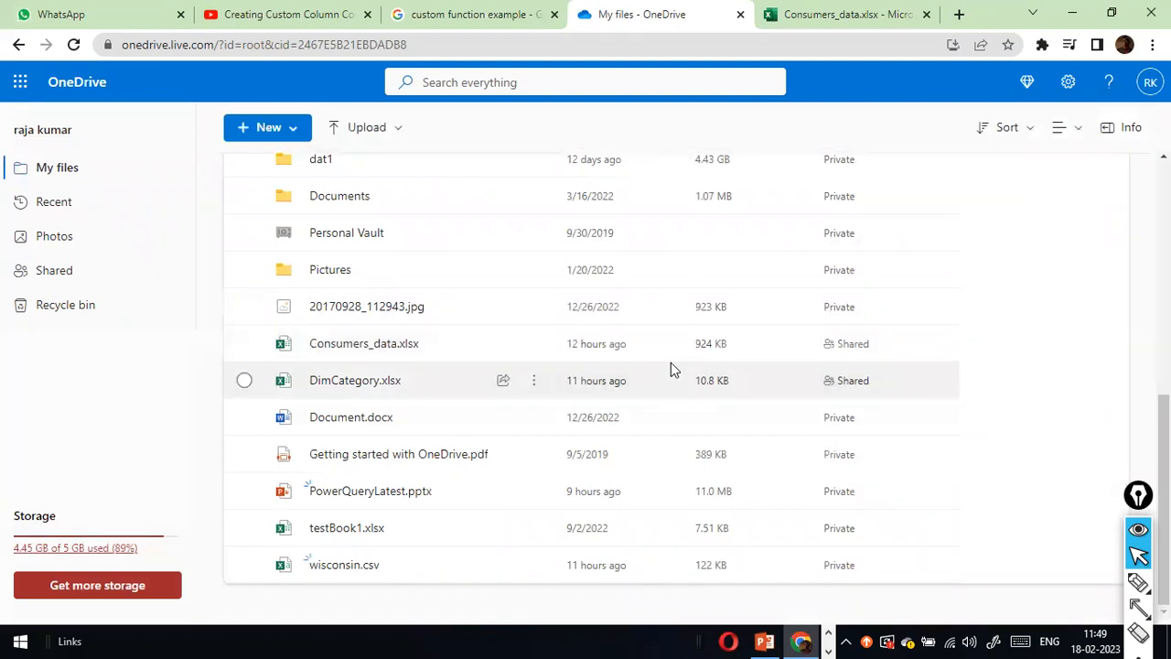
pyautogui.hotkey('alt', 'Tab')
pyautogui.hotkey('alt', 'Tab')
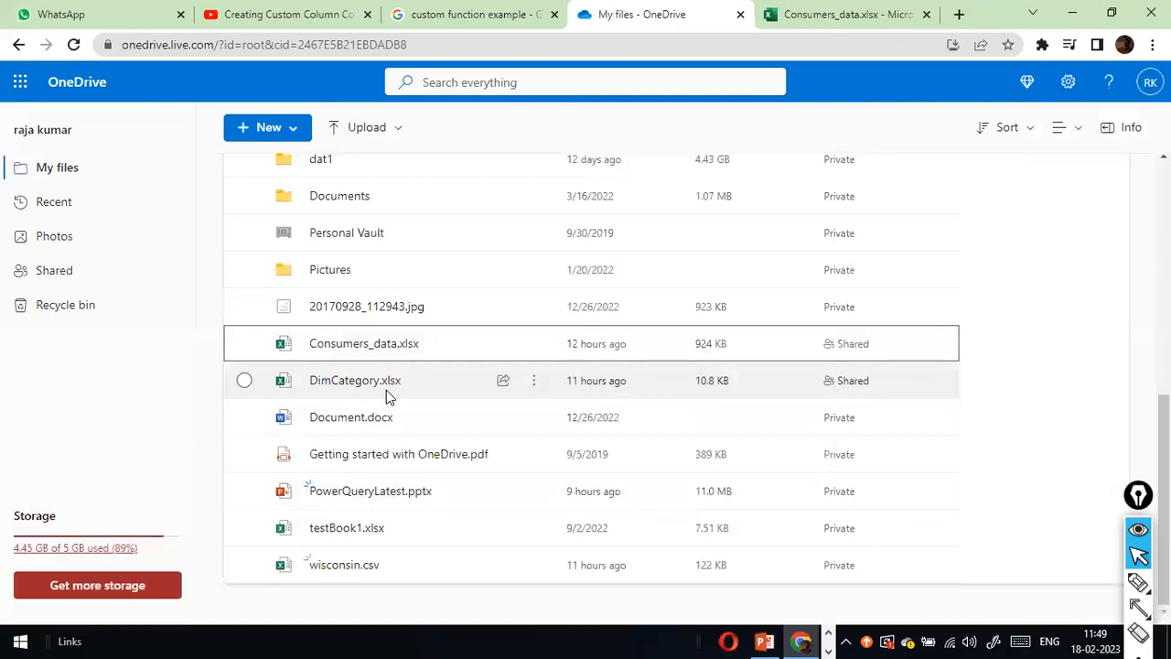
# Compare the OneDrive - Personal folder in File Explorer with the My files list on the OneDrive website.
pyautogui.hotkey('alt', 'Tab')
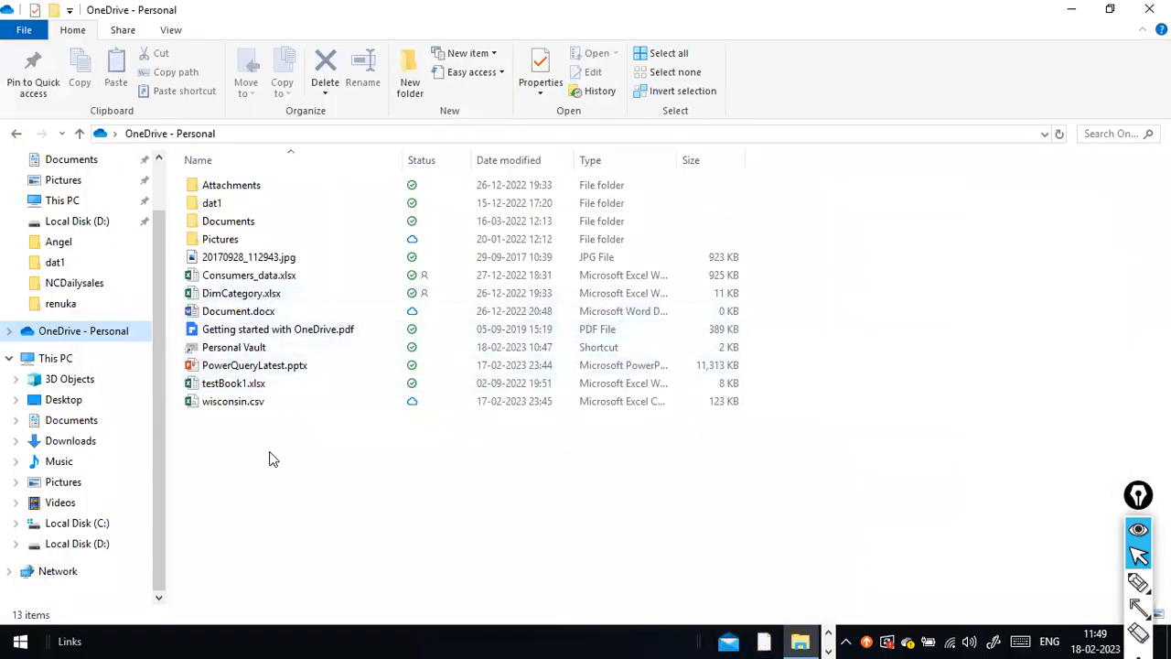
pyautogui.hotkey('alt', 'Tab')
pyautogui.hotkey('alt', 'Tab')
pyautogui.hotkey('alt', 'Tab')
pyautogui.hotkey('alt', 'Tab')
pyautogui.hotkey('alt', 'Tab')
pyautogui.hotkey('alt', 'Tab')
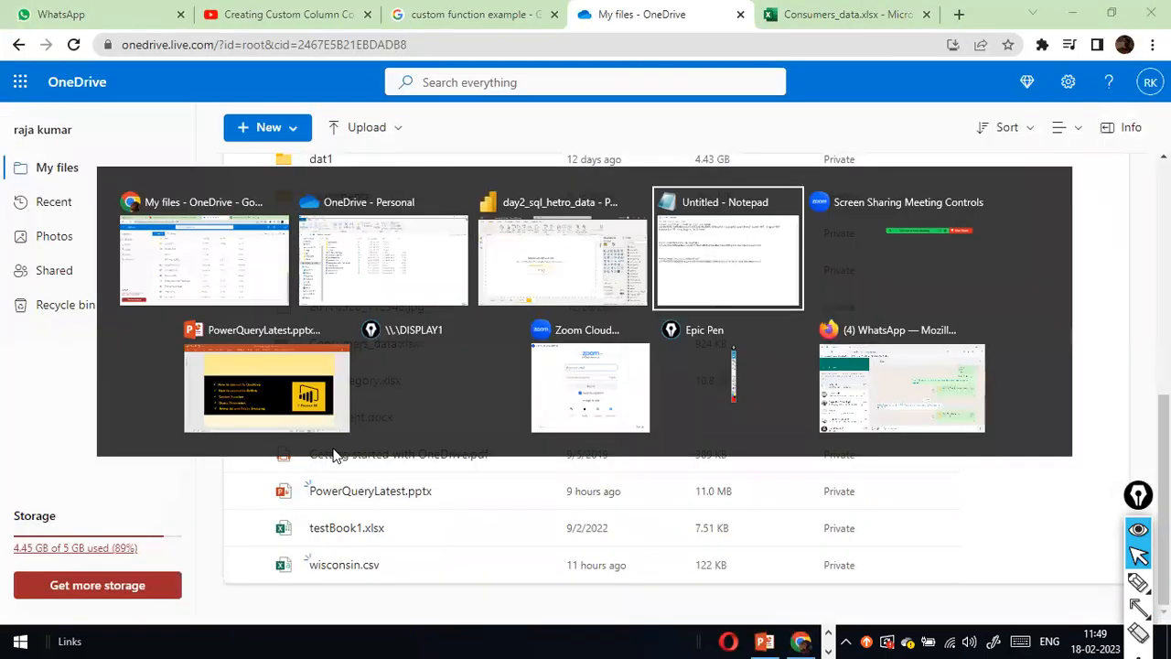
pyautogui.hotkey('alt', 'Tab')
pyautogui.hotkey('alt', 'Tab')
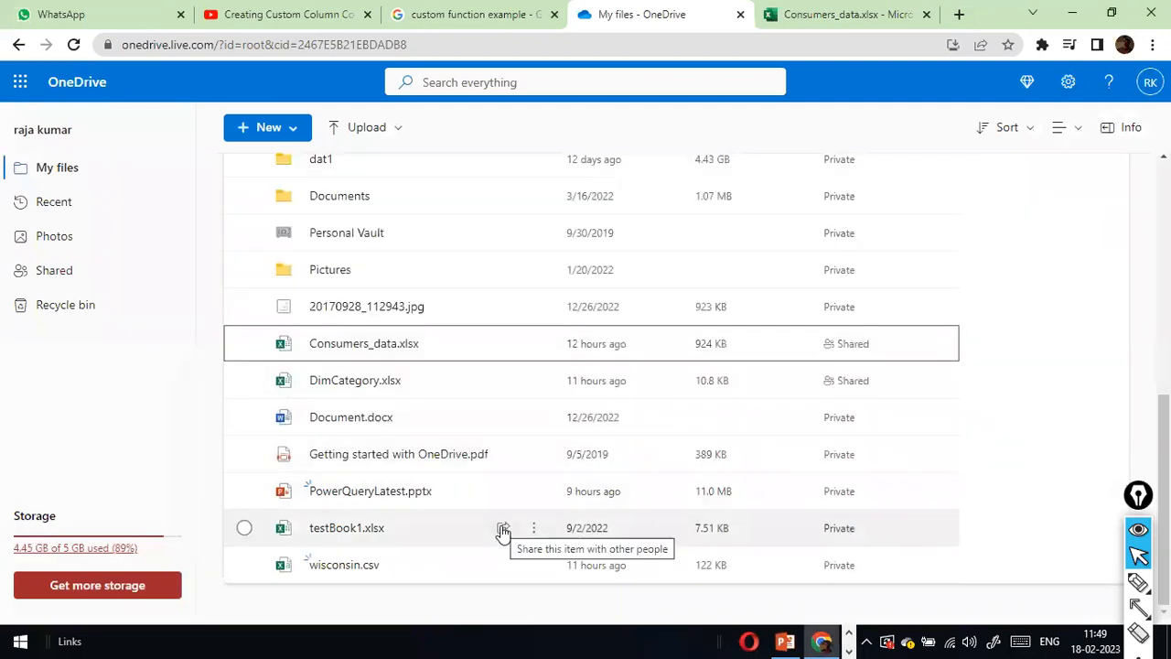
pyautogui.hotkey('alt', 'Tab')
pyautogui.hotkey('alt', 'Tab')
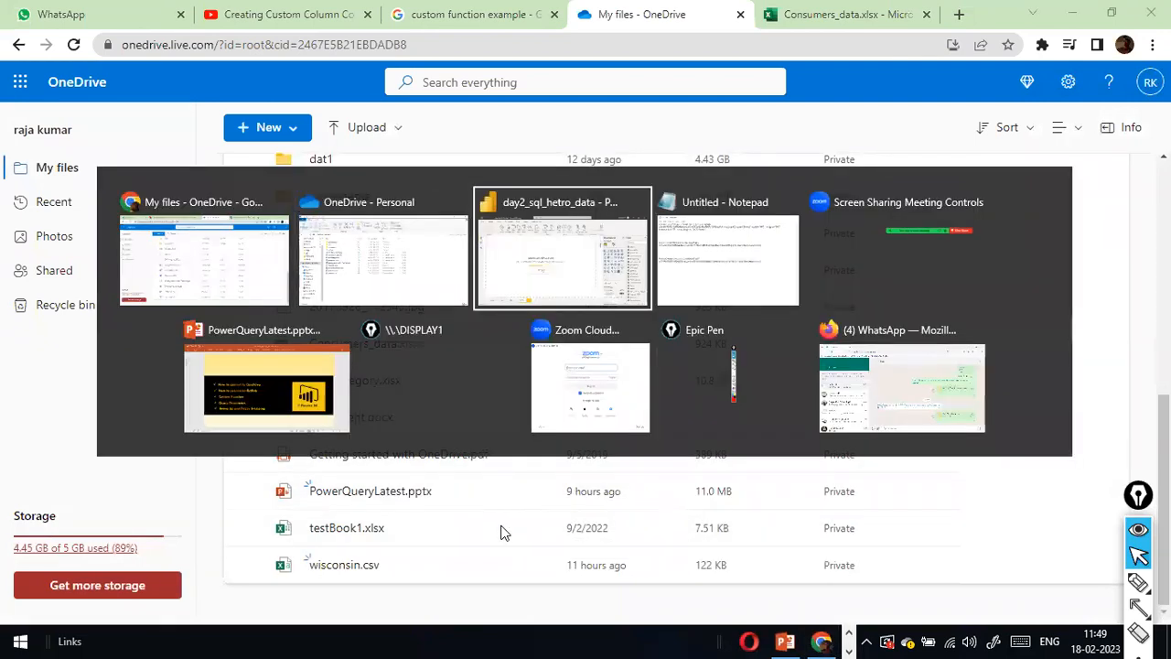
pyautogui.hotkey('alt', 'Tab')
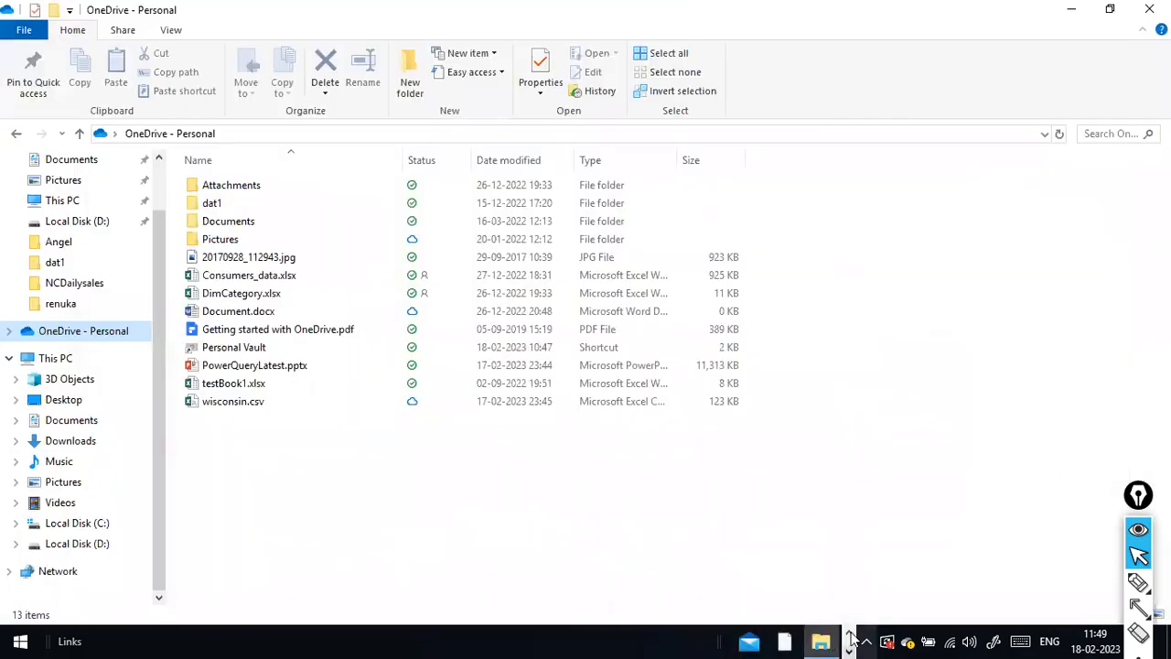
# Open a second File Explorer window and place FolderConnector_with_mulltiplesheets.pbix from its recent files into the OneDrive - Personal folder.
pyautogui.click(834, 640)
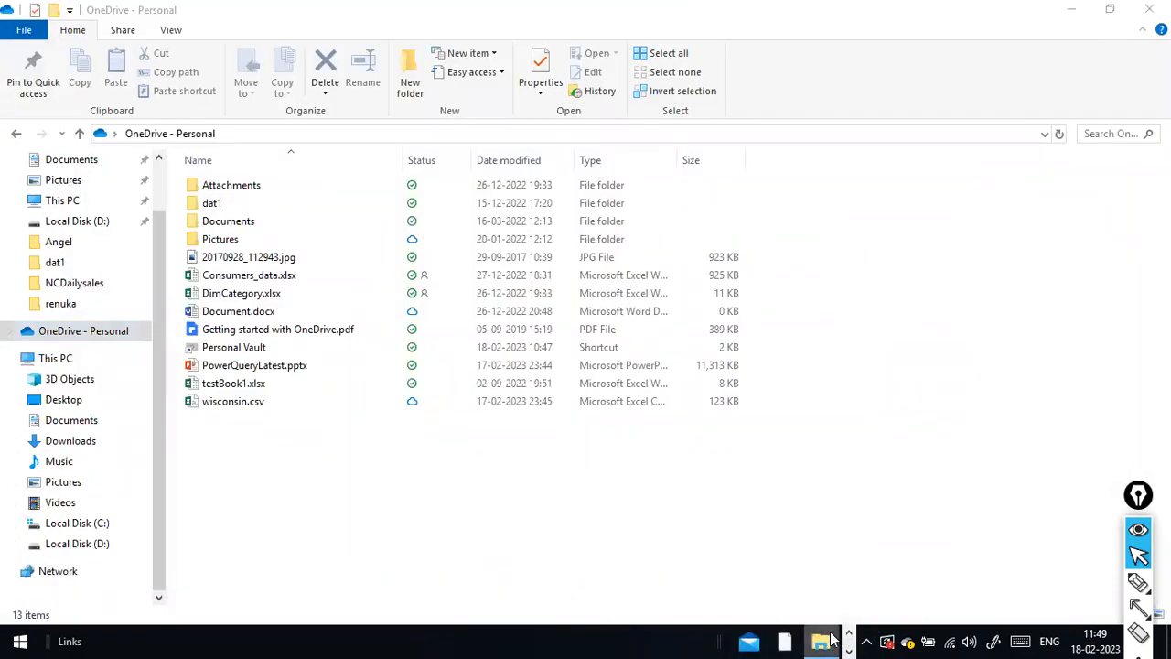
pyautogui.rightClick(826, 641)
pyautogui.click(543, 433)
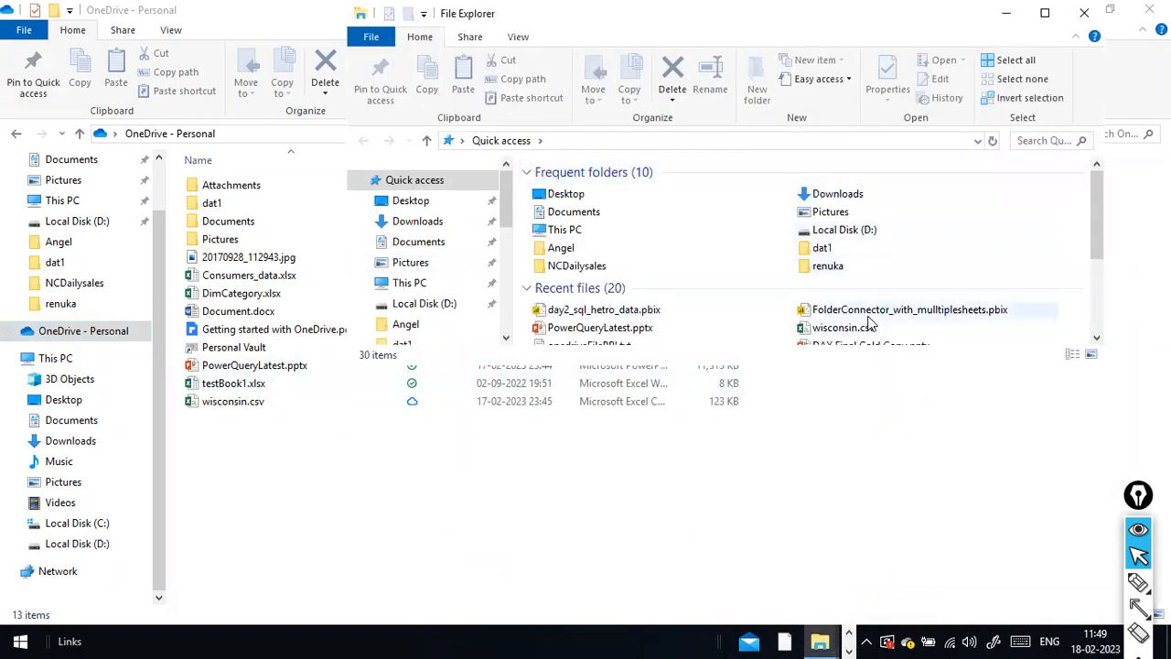
pyautogui.moveTo(867, 316); pyautogui.dragTo(265, 496)
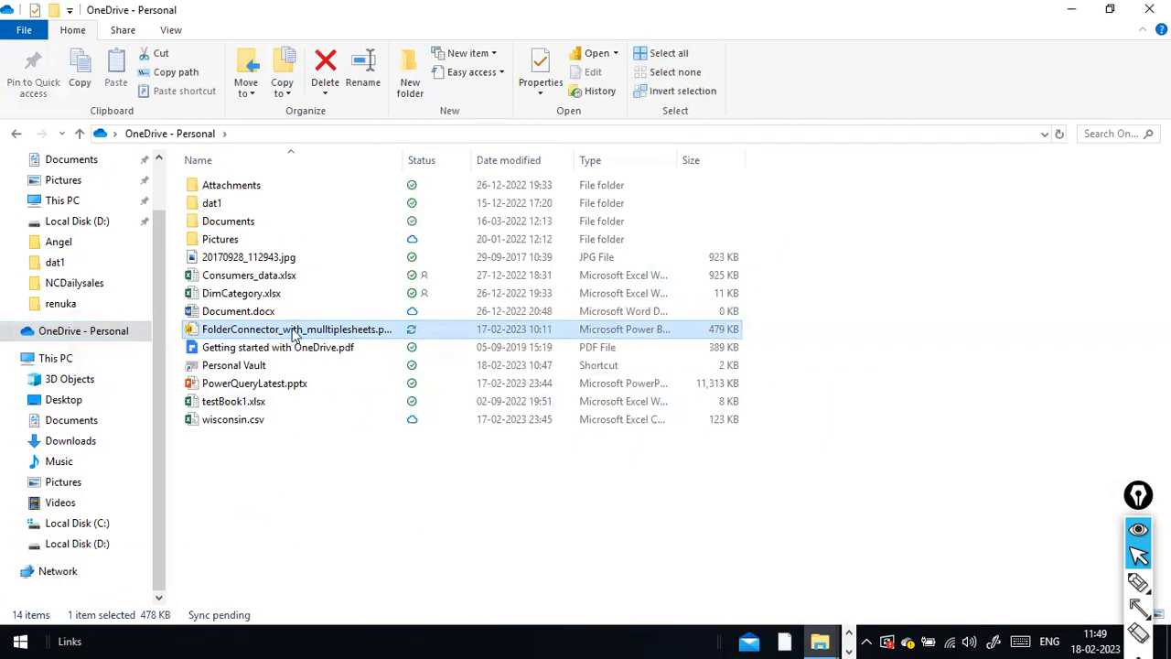
# Switch to the OneDrive website, reload My files and check for FolderConnector_with_mulltiplesheets.pbix.
pyautogui.hotkey('alt', 'Tab')
pyautogui.press('Tab')
pyautogui.scroll(4, 469, 281)
pyautogui.scroll(-4, 469, 284)
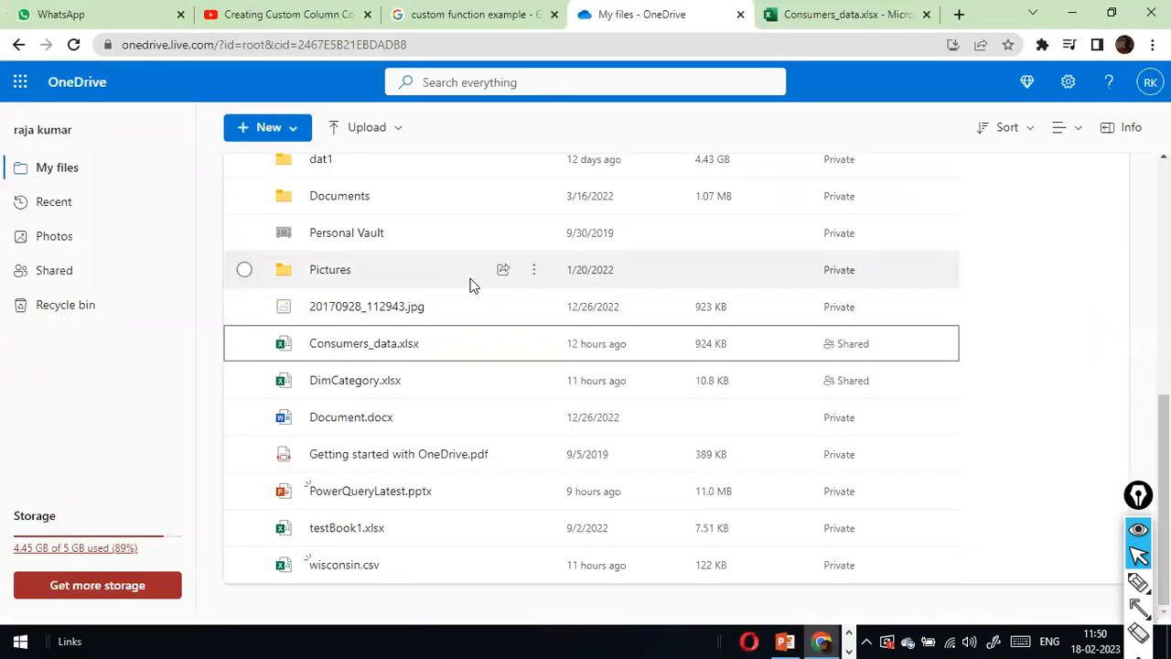
pyautogui.scroll(5, 482, 349)
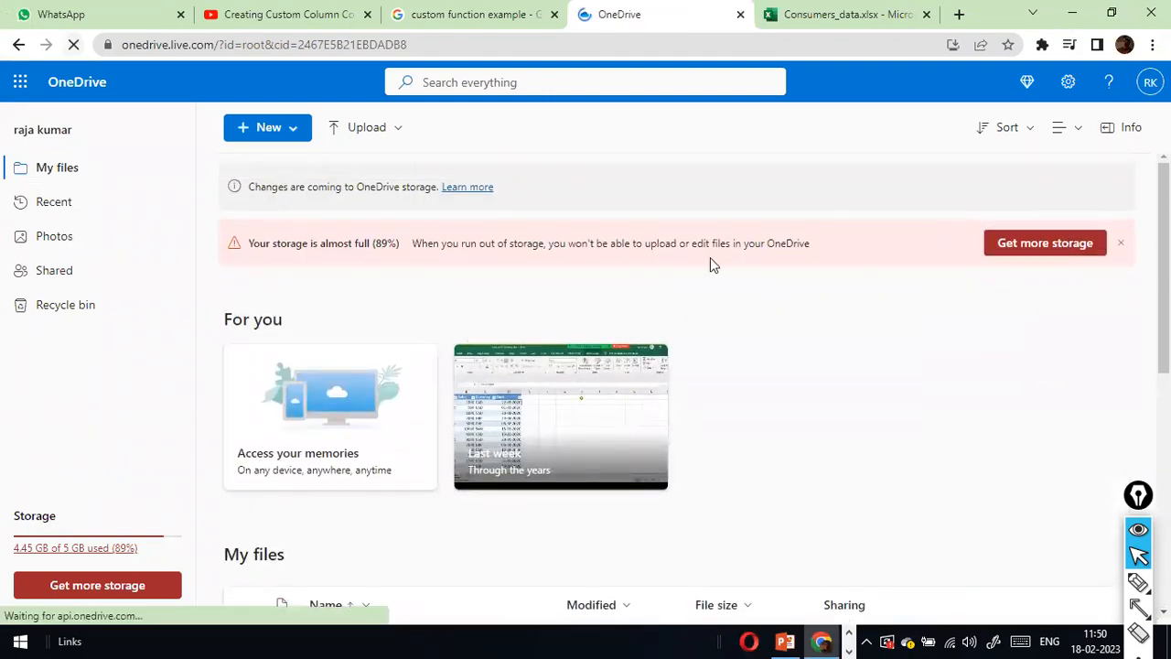
pyautogui.hotkey('alt', 'Tab')
pyautogui.hotkey('alt', 'Tab')
pyautogui.scroll(-5, 650, 343)
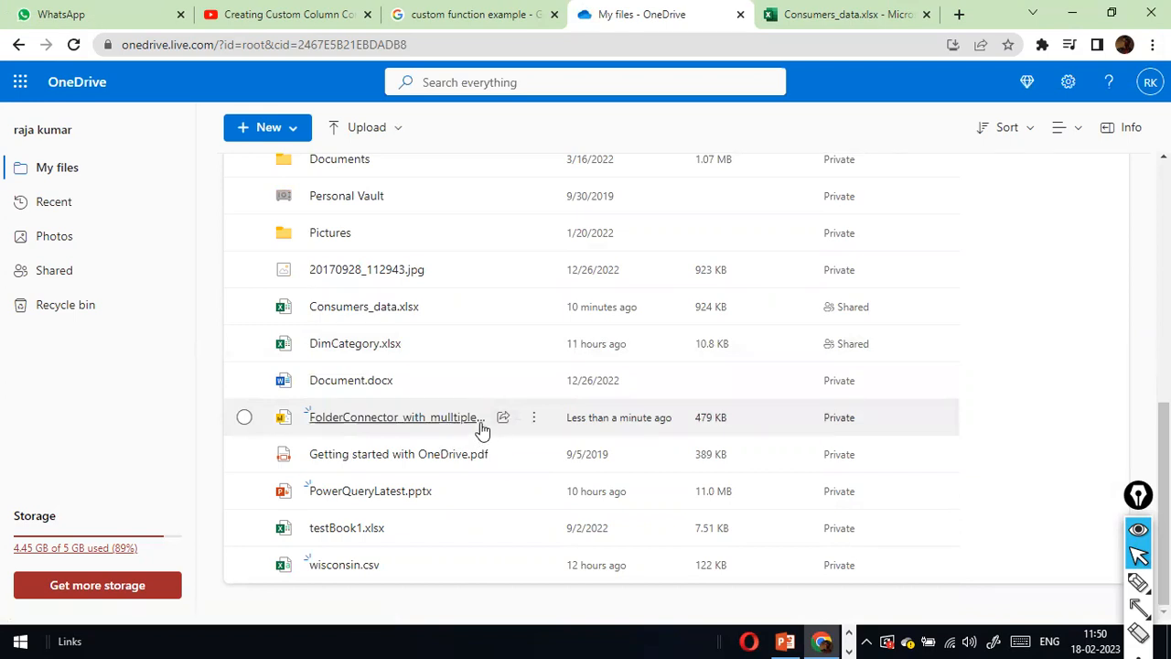
# Compare the entry and sync status of FolderConnector_with_mulltiplesheets.pbix between the OneDrive website and the local OneDrive - Personal folder.
pyautogui.hotkey('alt', 'Tab')
pyautogui.hotkey('alt', 'Tab')
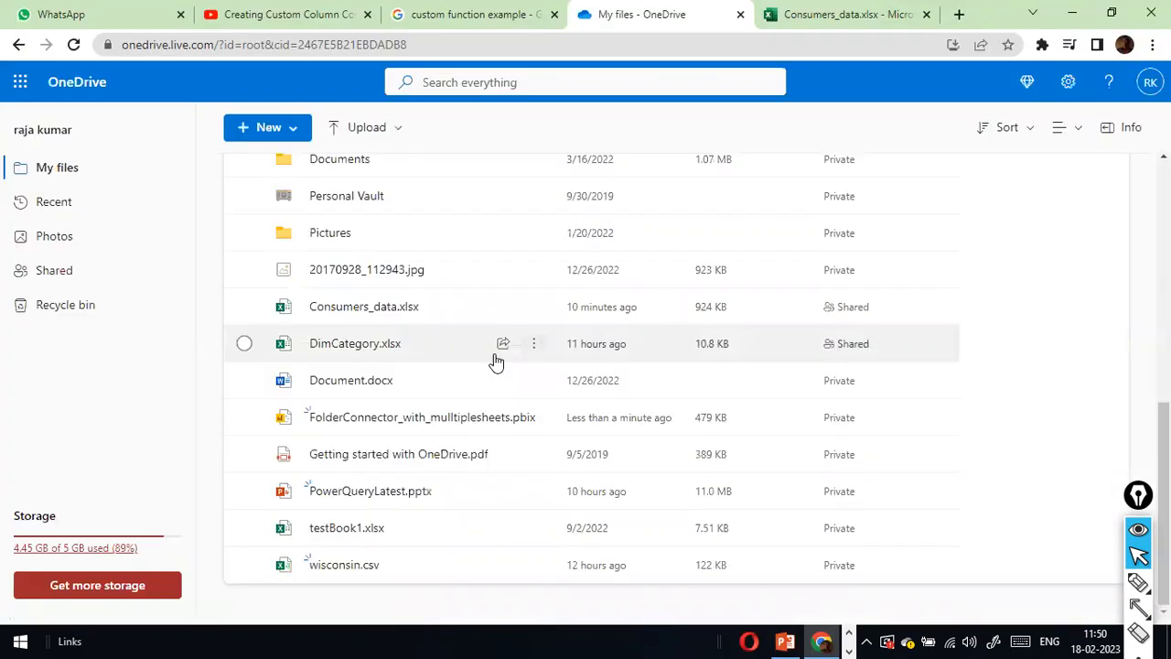
pyautogui.hotkey('alt', 'Tab')
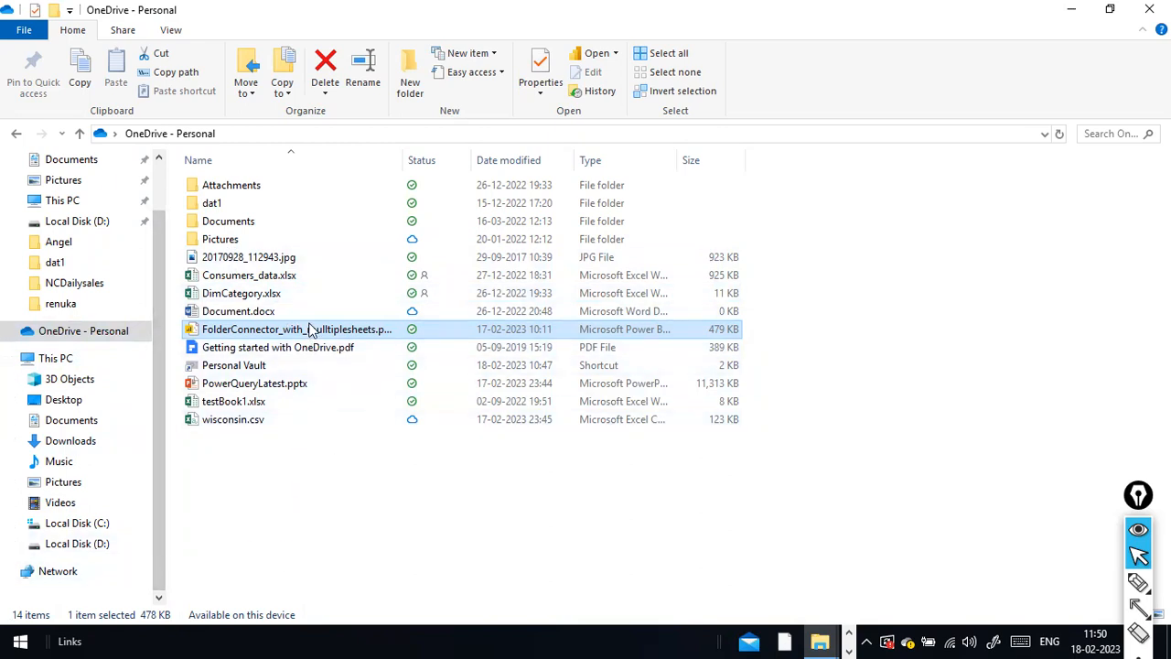
pyautogui.hotkey('alt', 'Tab')
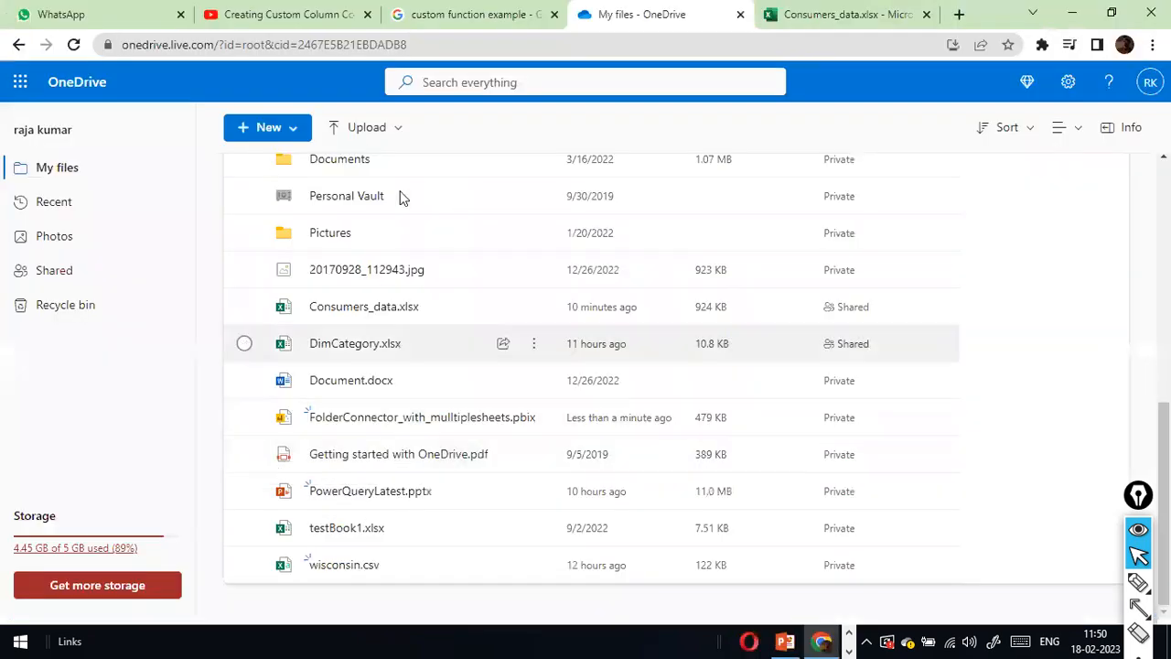
pyautogui.hotkey('alt', 'Tab')
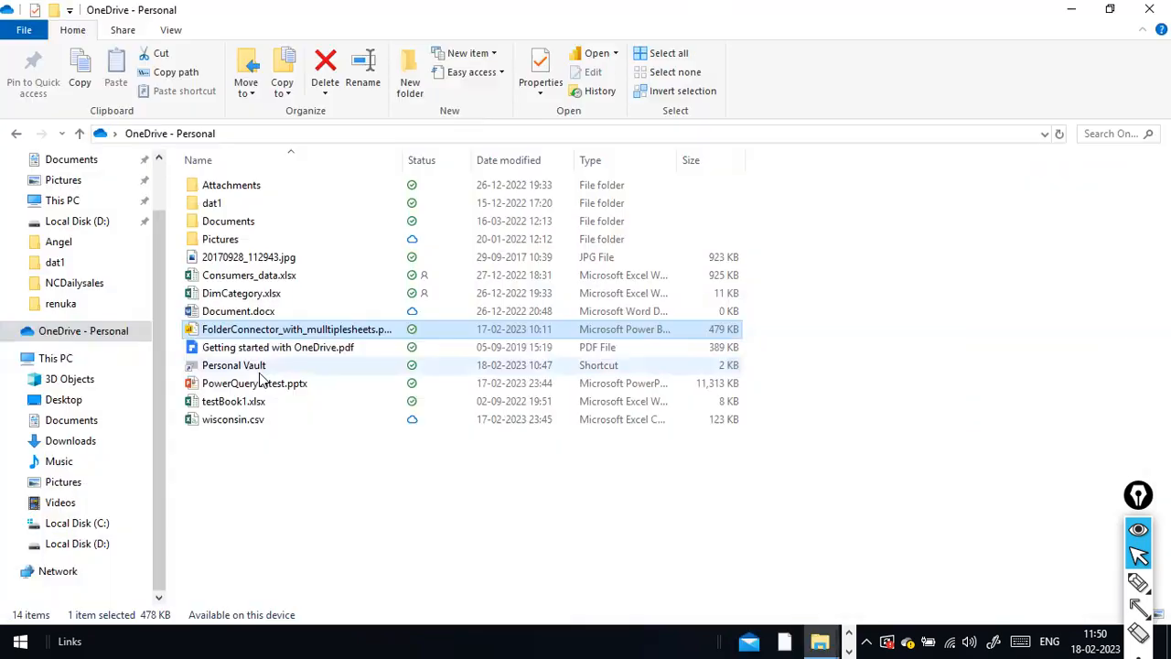
pyautogui.hotkey('alt', 'Tab')
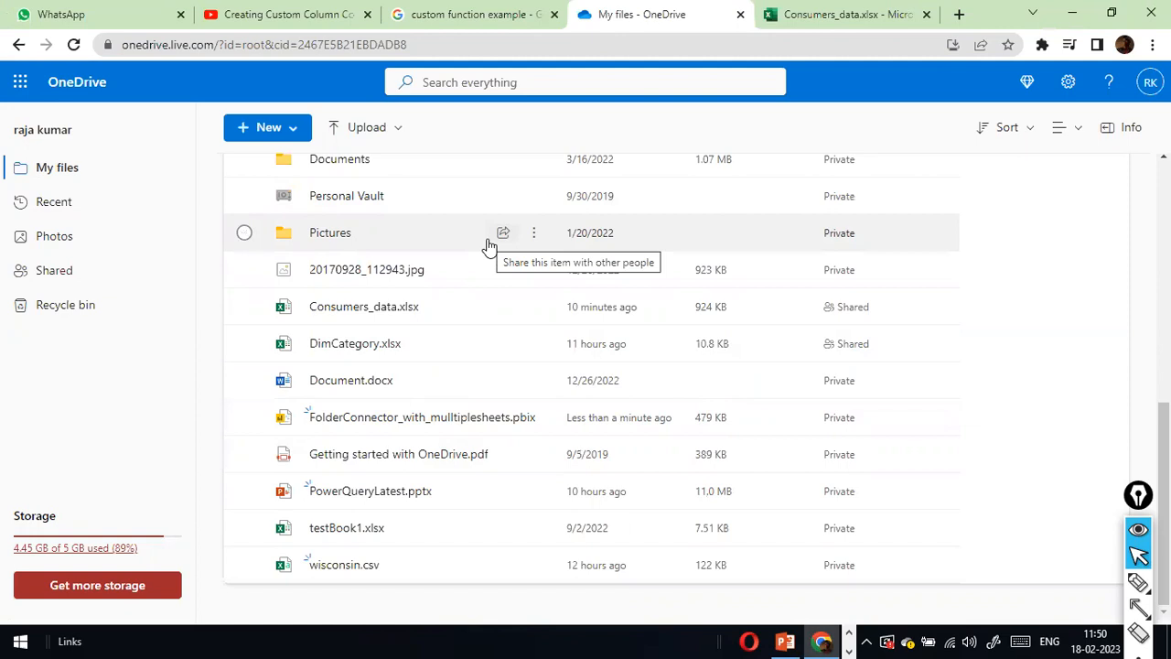
pyautogui.hotkey('alt', 'Tab')
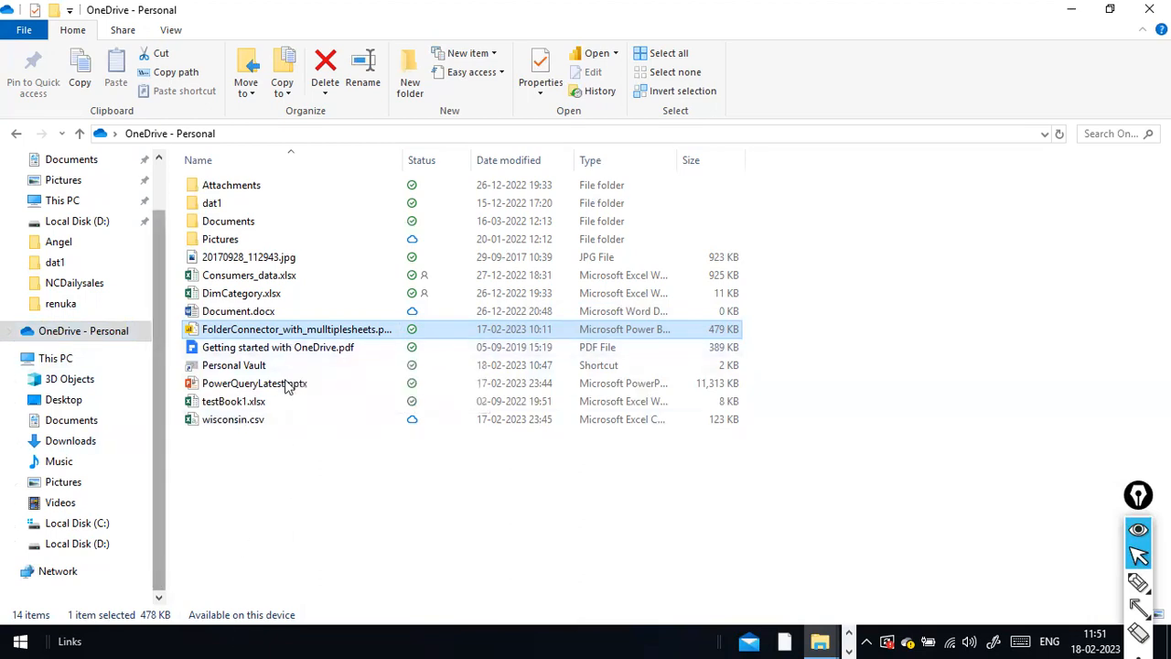
pyautogui.hotkey('alt', 'Tab')
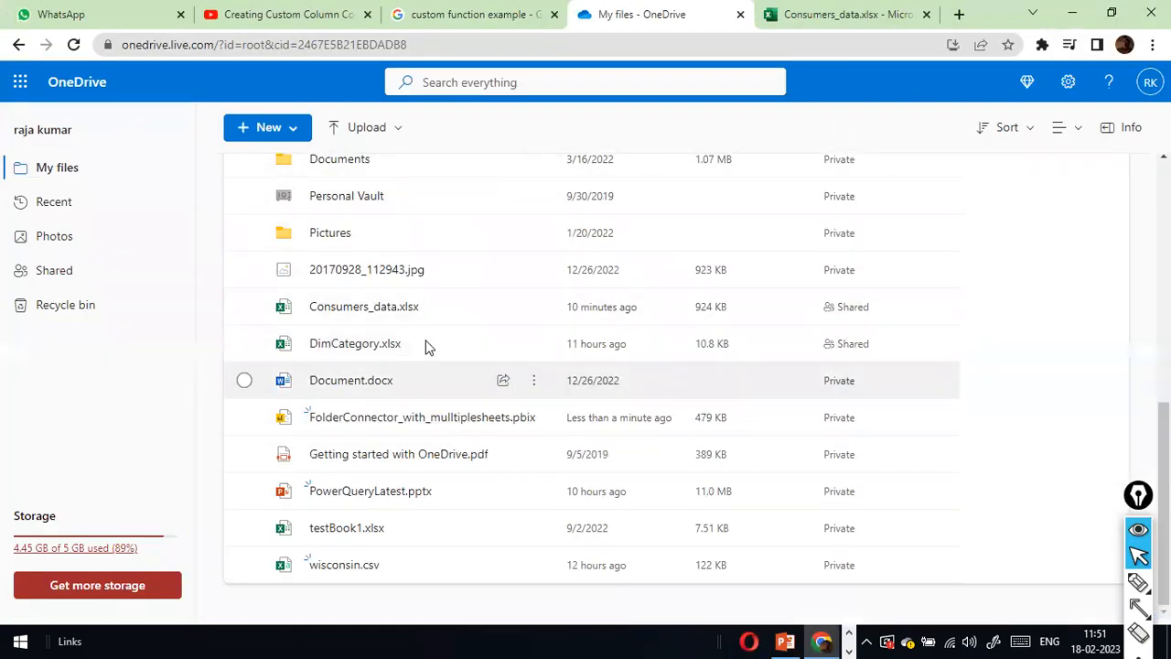
pyautogui.hotkey('alt', 'Tab')
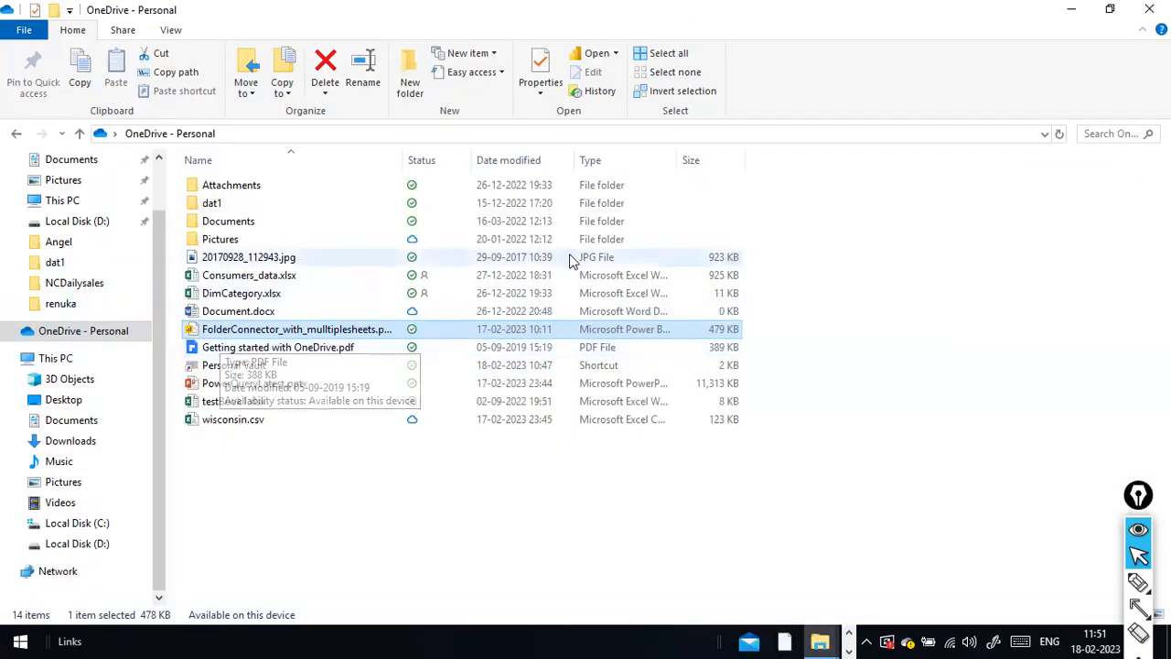
# Switch to Power BI Desktop and start importing data from an Excel workbook.
pyautogui.hotkey('alt', 'Tab')
pyautogui.hotkey('alt', 'Tab')
pyautogui.hotkey('alt', 'Tab')
pyautogui.hotkey('alt', 'Tab')
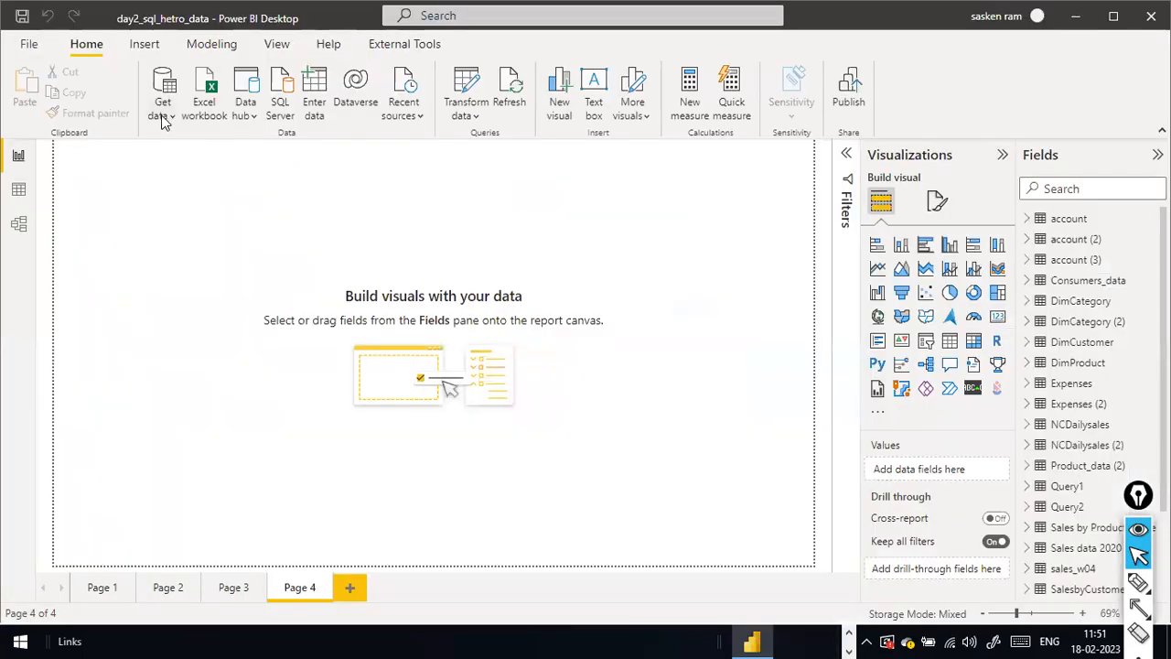
pyautogui.click(162, 117)
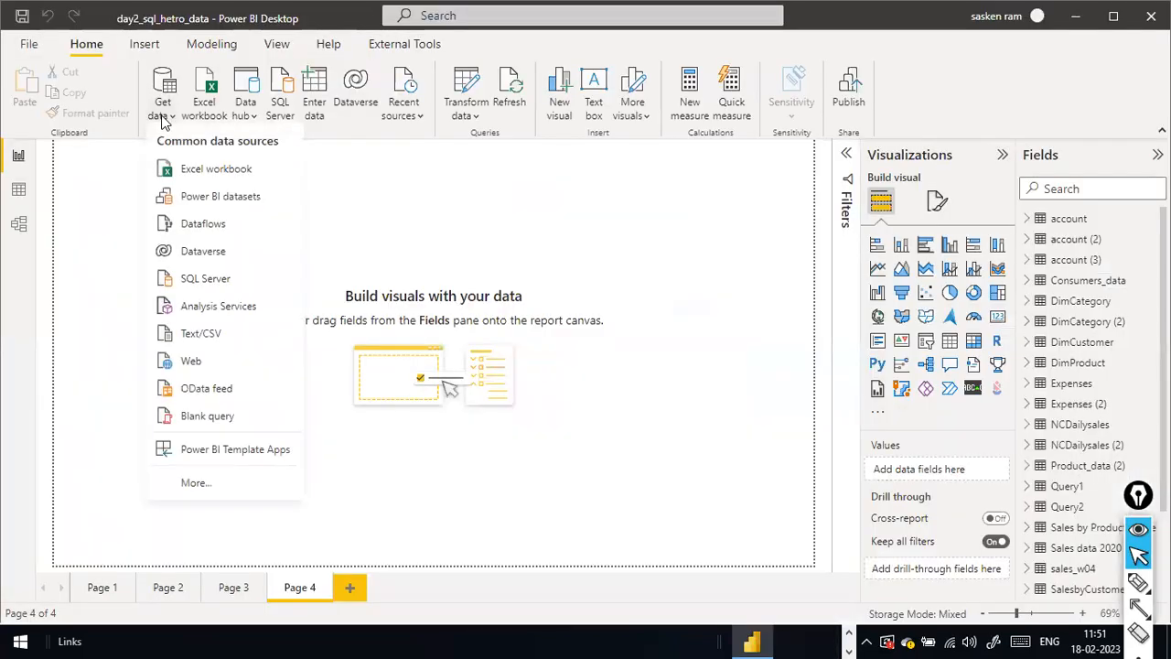
pyautogui.click(226, 178)
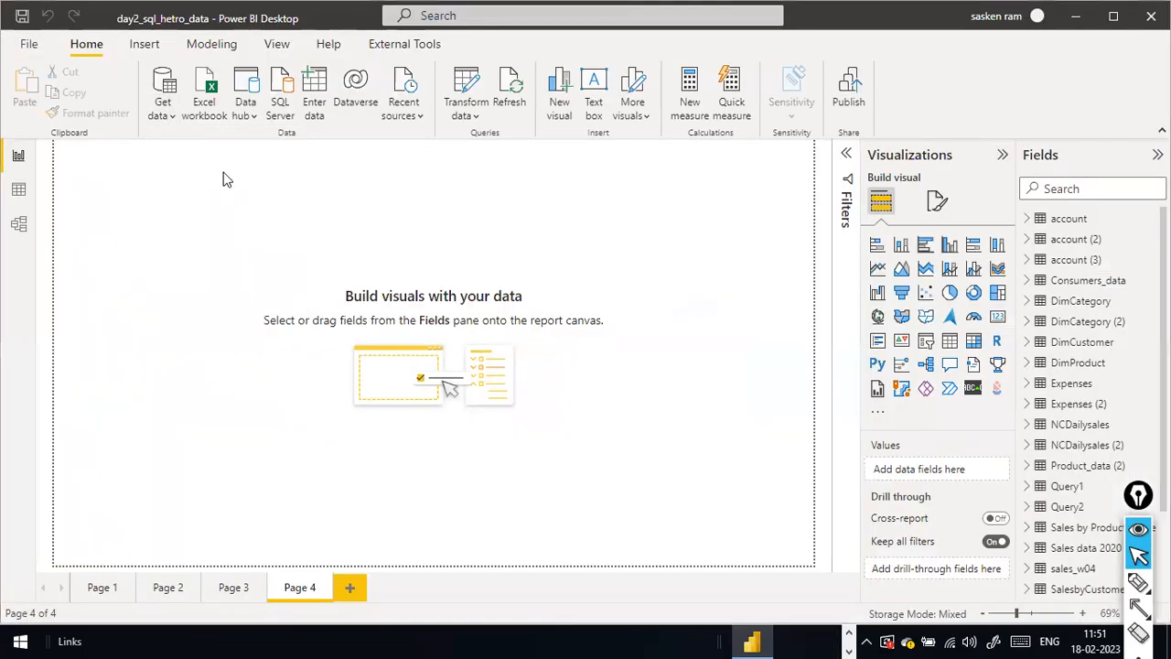
# Browse the synced OneDrive - Personal folder and its dat1 subfolder for the workbook to import, ending in OneDrive - Personal.
pyautogui.scroll(1, 263, 338)
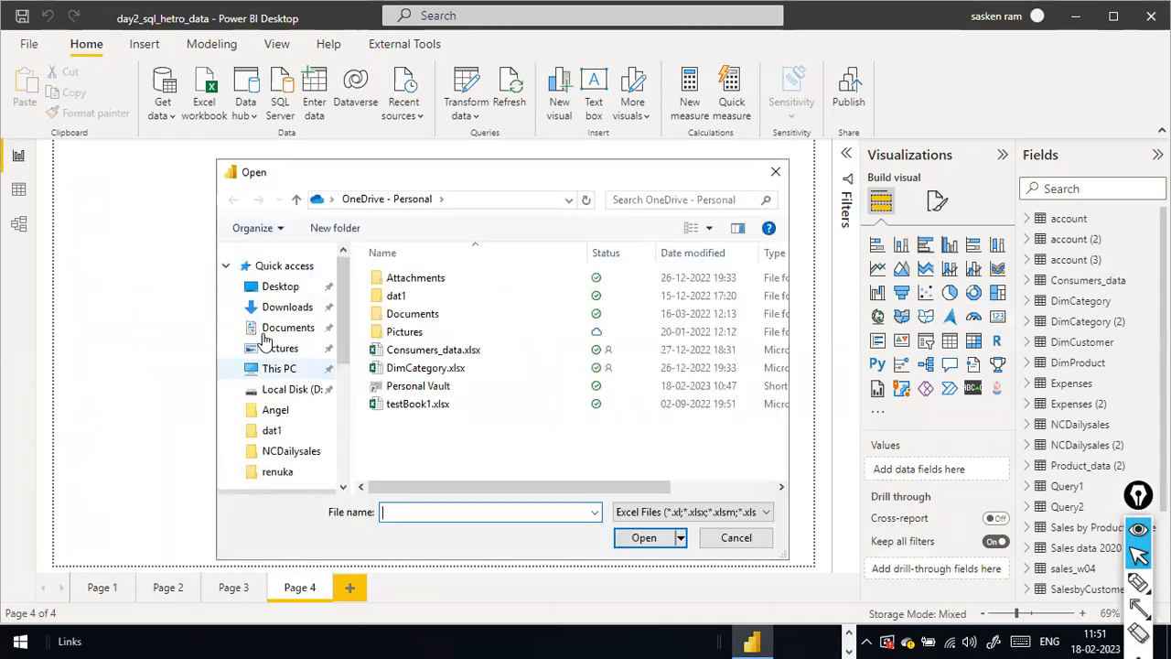
pyautogui.scroll(-1, 266, 365)
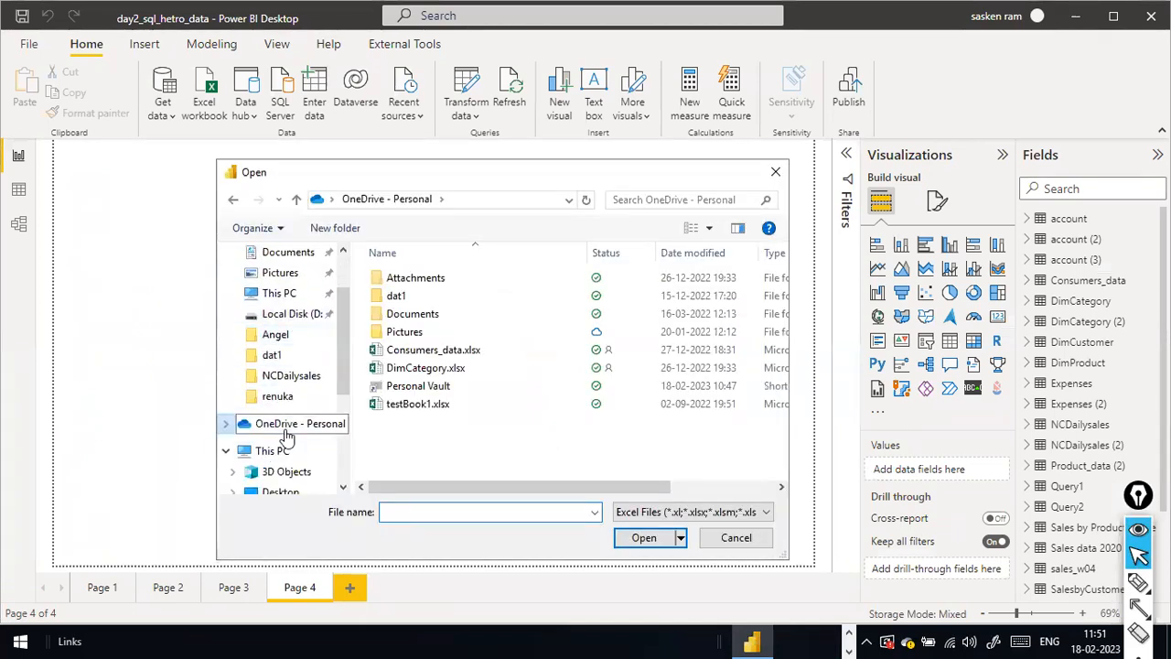
pyautogui.click(225, 426)
pyautogui.click(226, 425)
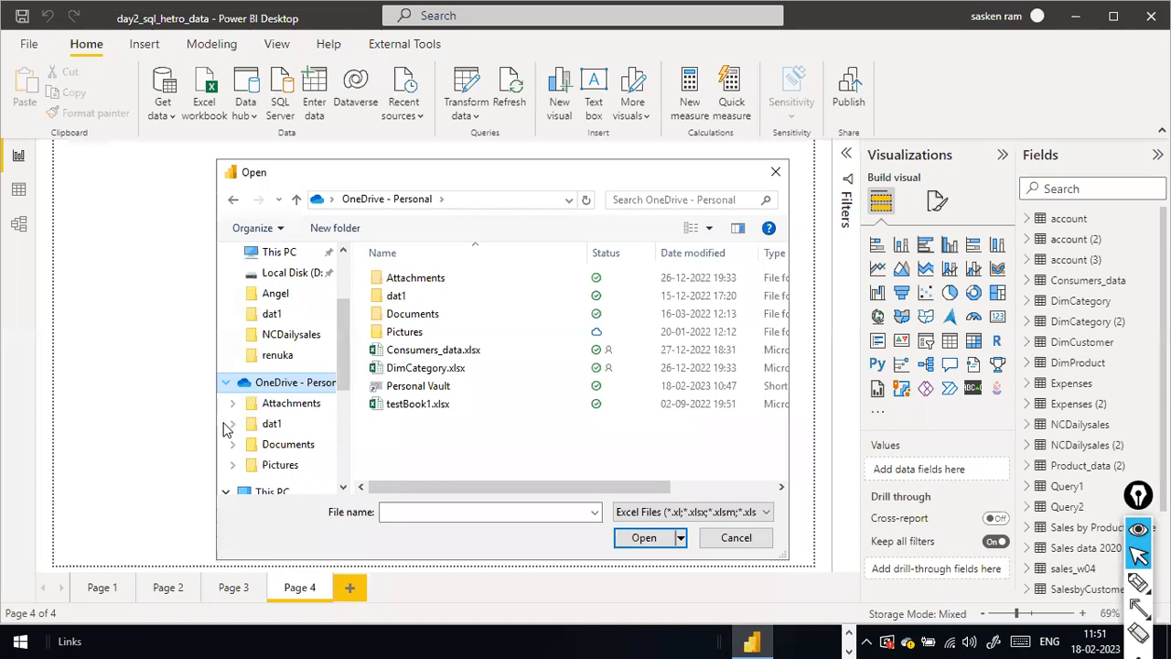
pyautogui.click(271, 424)
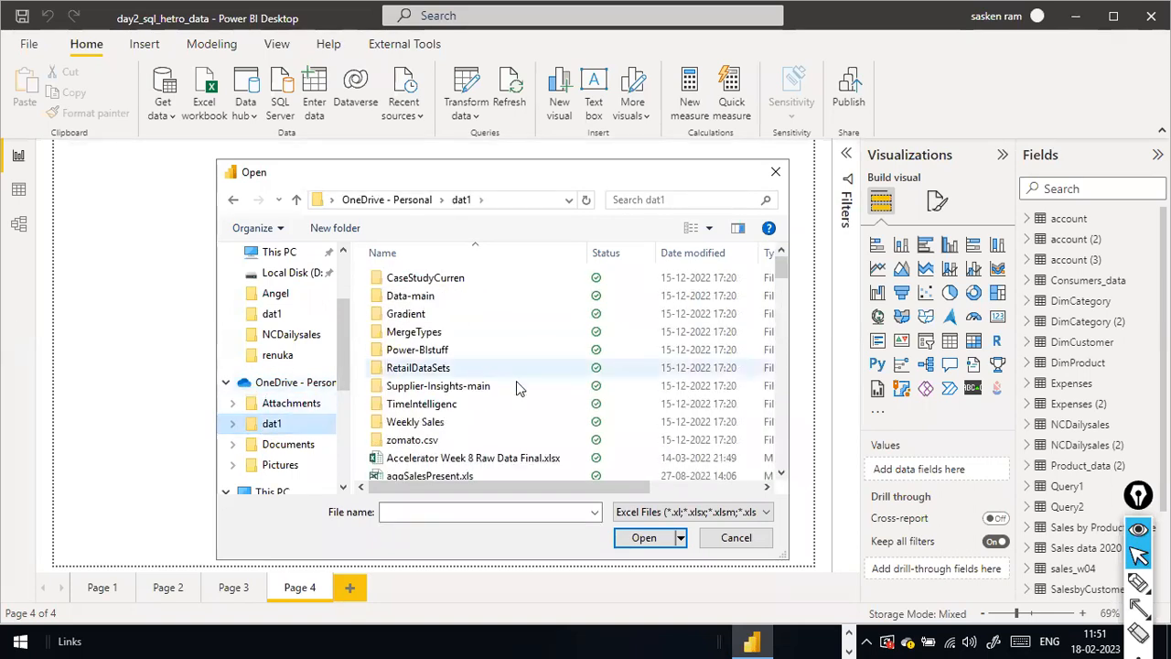
pyautogui.click(251, 383)
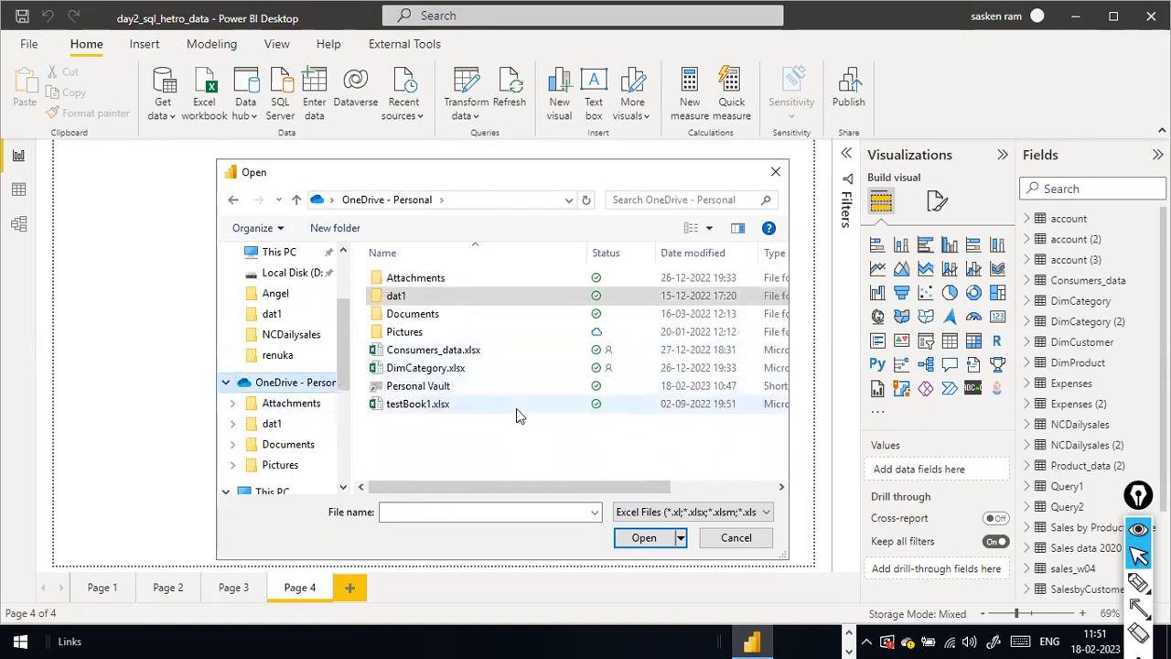
# Open DimCategory.xlsx from the OneDrive - Personal folder and load its Sales_data sheet into the report.
pyautogui.click(442, 370)
pyautogui.doubleClick(443, 371)
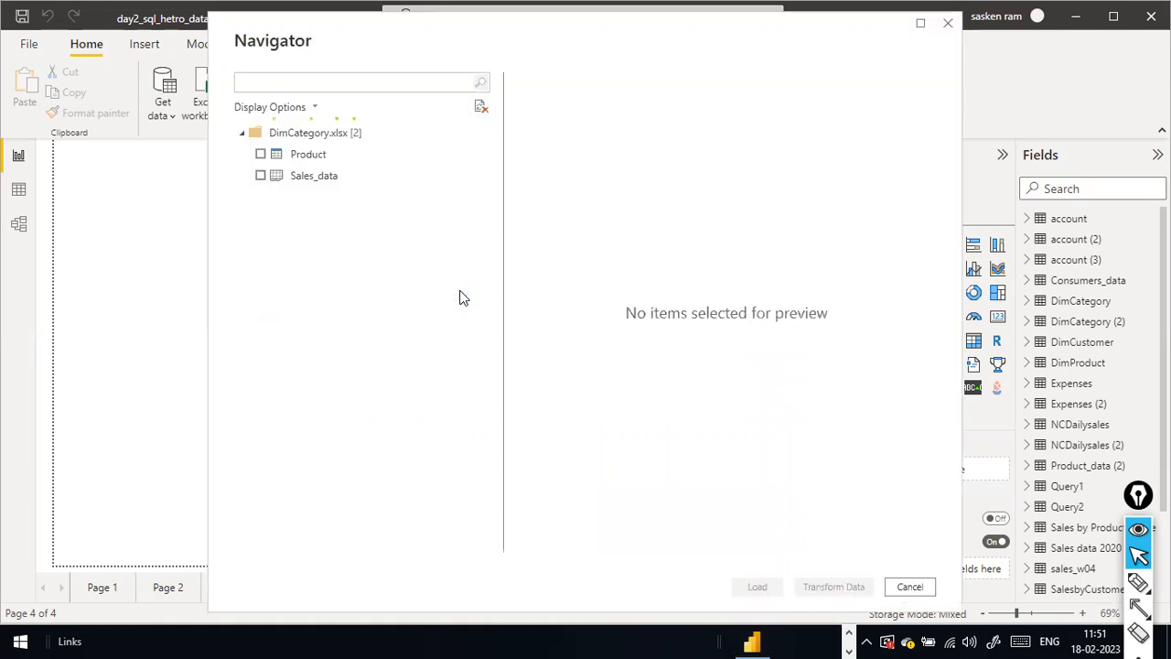
pyautogui.click(260, 175)
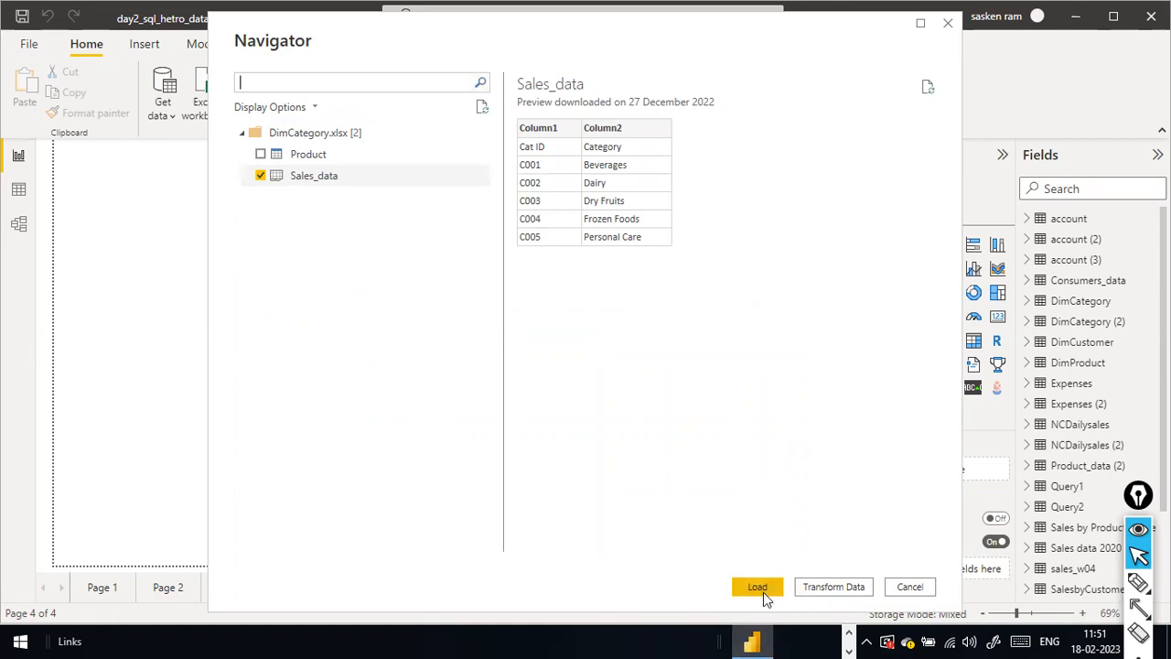
pyautogui.click(758, 587)
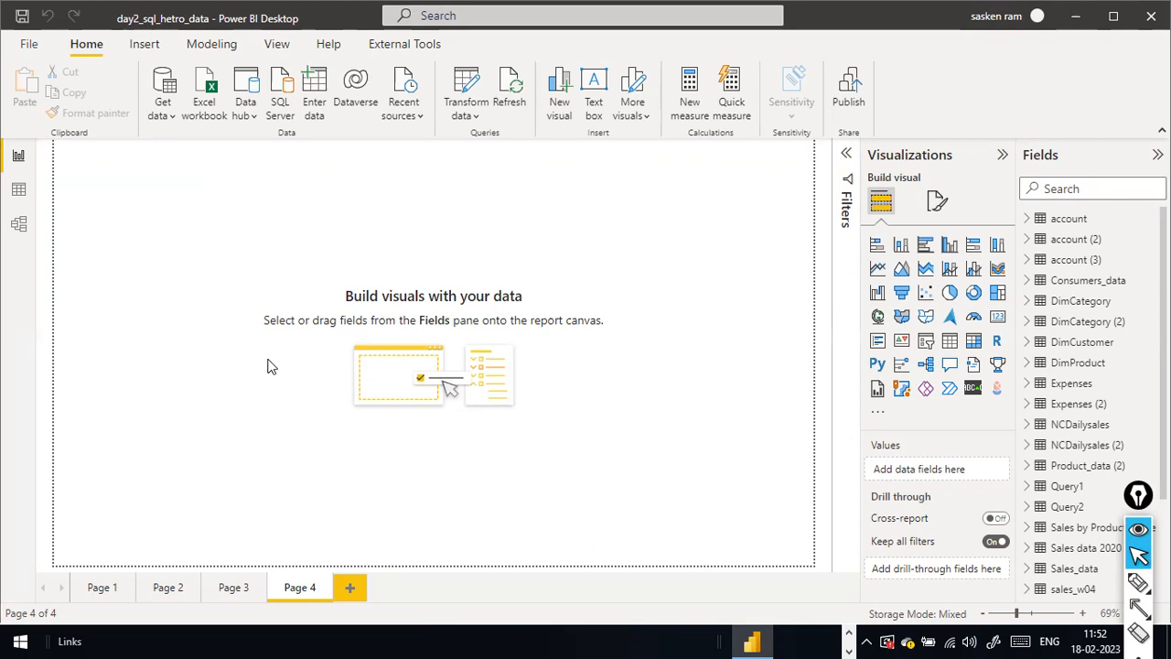
# Compare the local OneDrive - Personal folder in File Explorer with the loaded tables in Power BI Desktop.
pyautogui.hotkey('alt', 'Tab')
pyautogui.hotkey('alt', 'Tab')
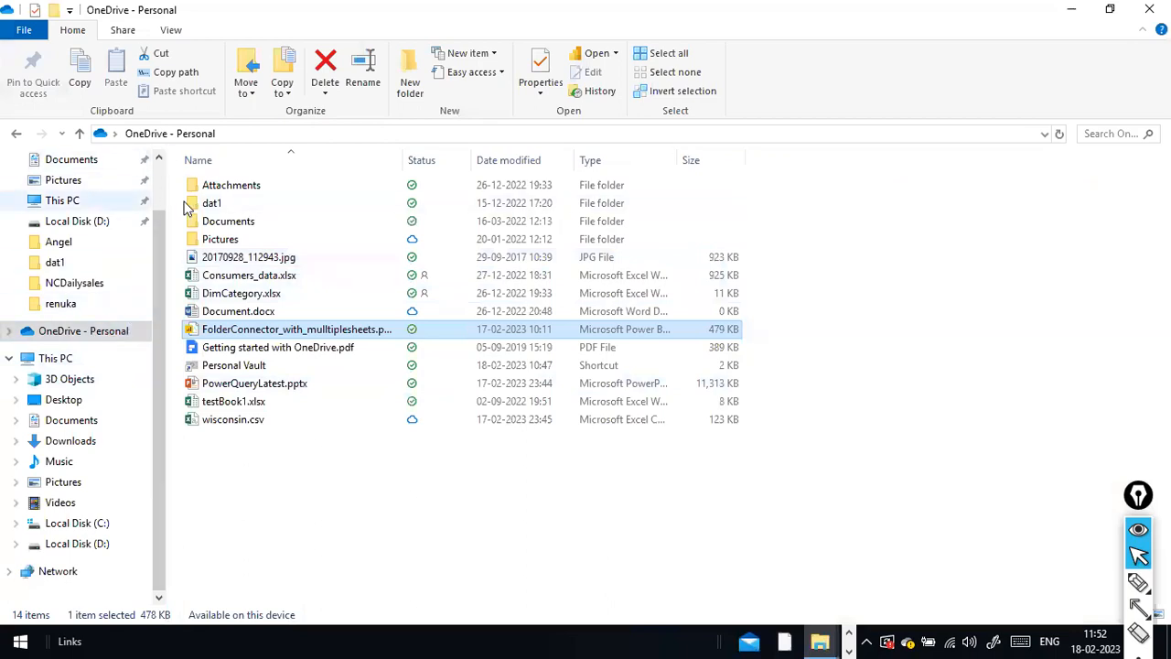
pyautogui.hotkey('alt', 'Tab')
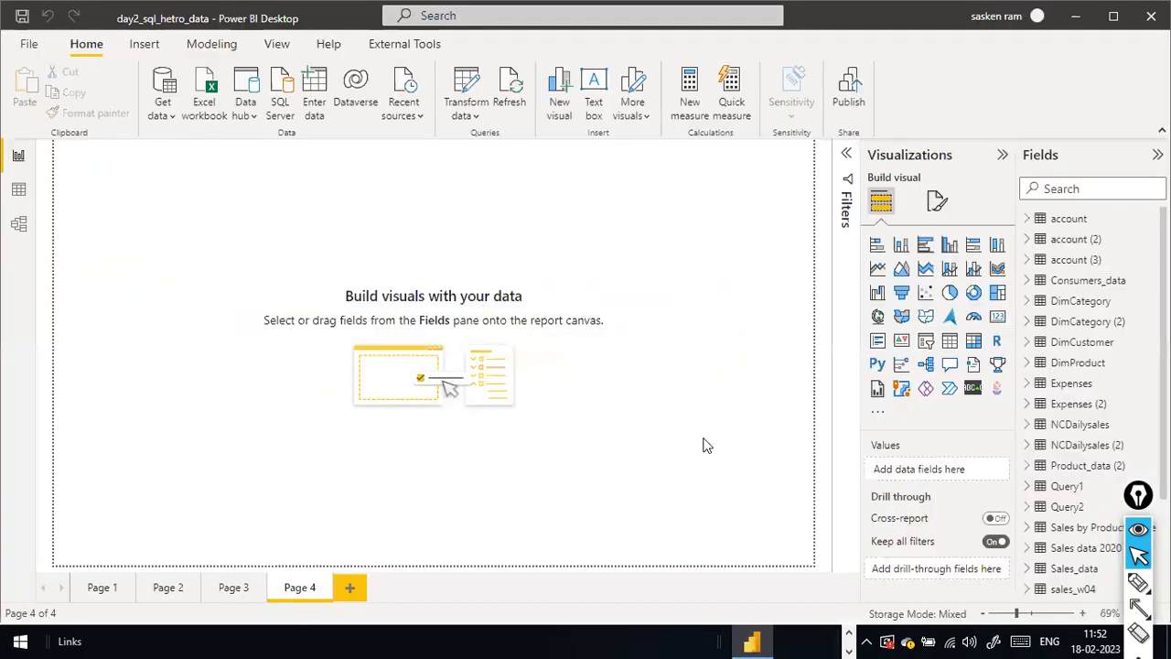
pyautogui.hotkey('alt', 'Tab')
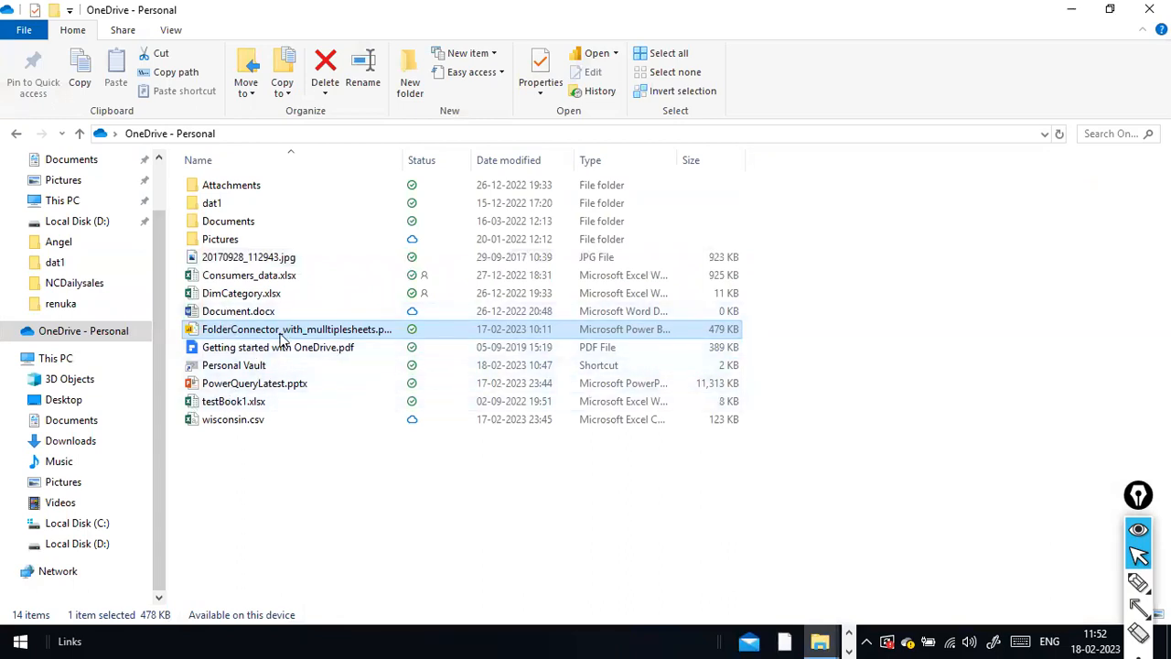
pyautogui.hotkey('alt', 'Tab')
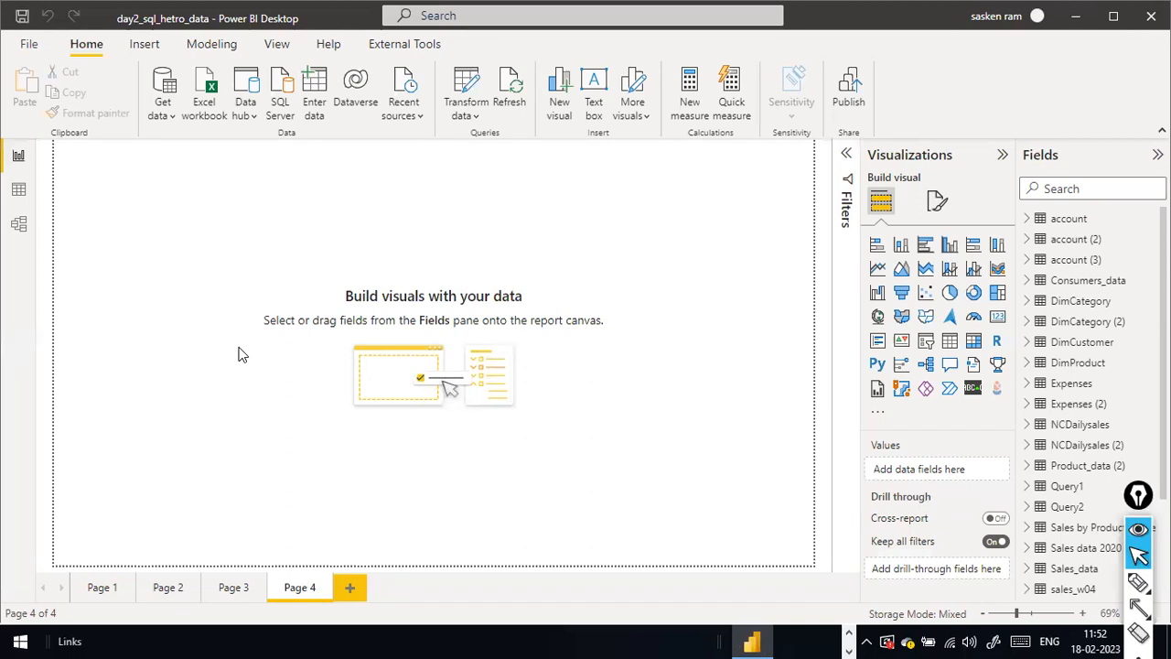
pyautogui.click(164, 113)
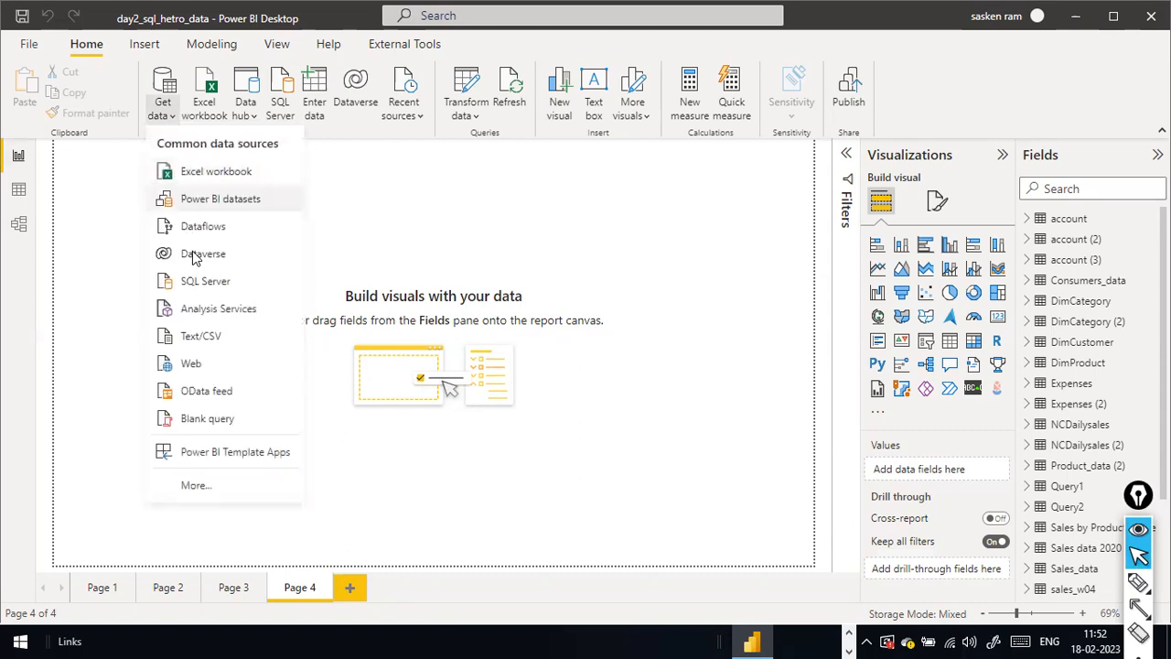
pyautogui.click(217, 175)
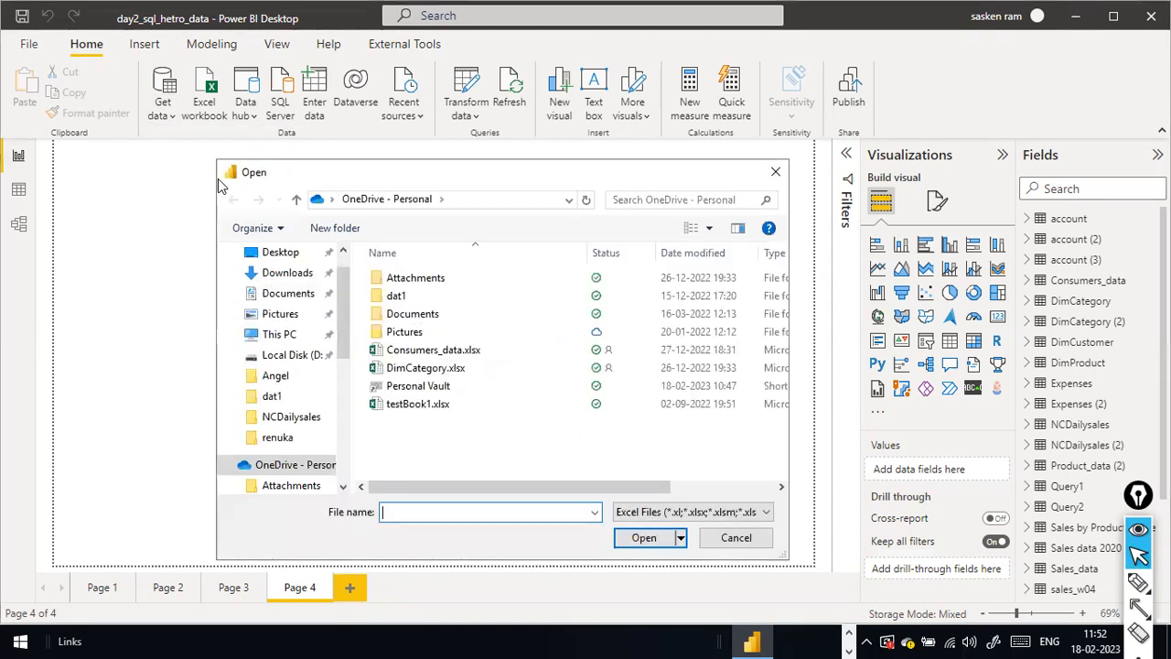
pyautogui.click(346, 394)
pyautogui.moveTo(346, 393); pyautogui.dragTo(346, 346)
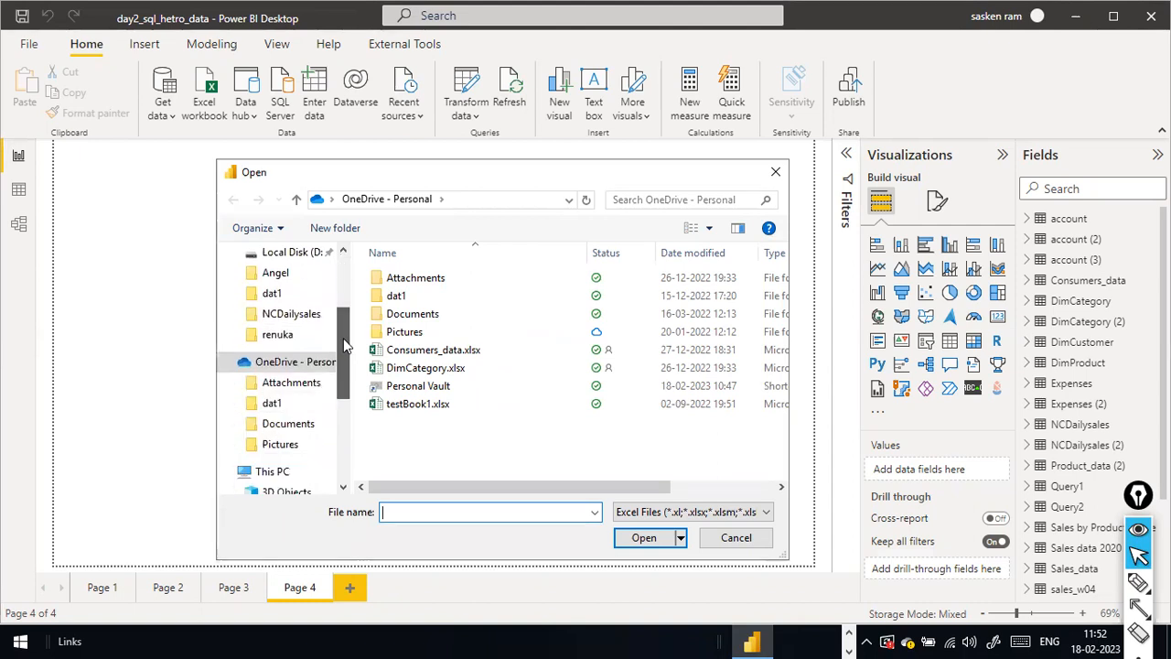
pyautogui.click(311, 363)
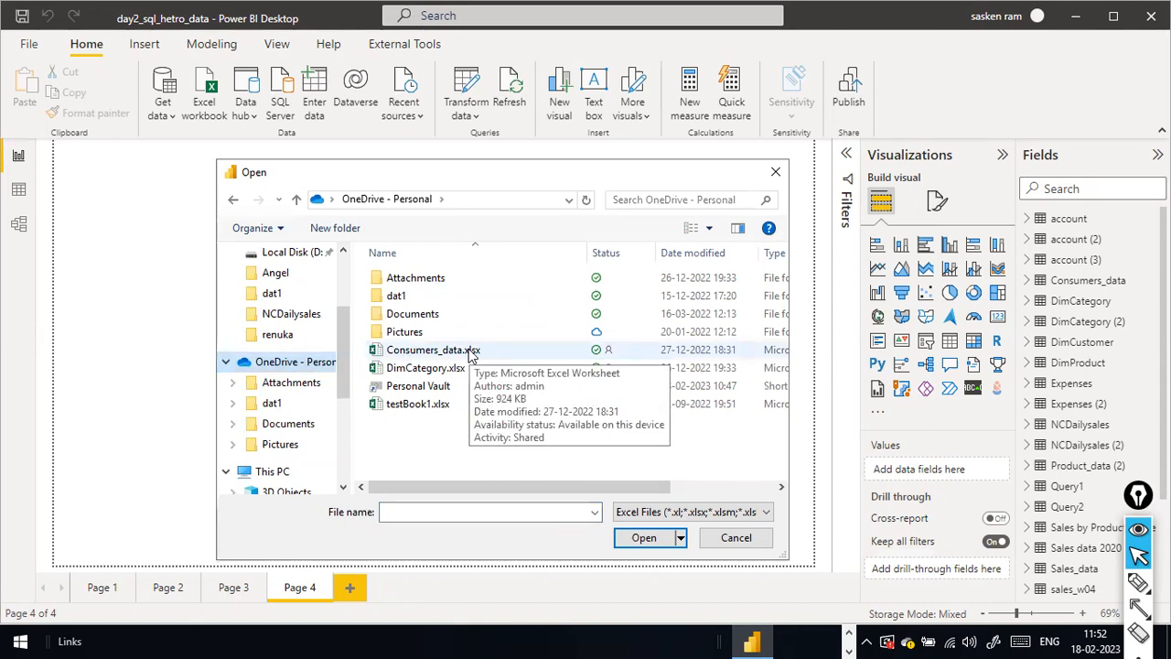
pyautogui.click(423, 403)
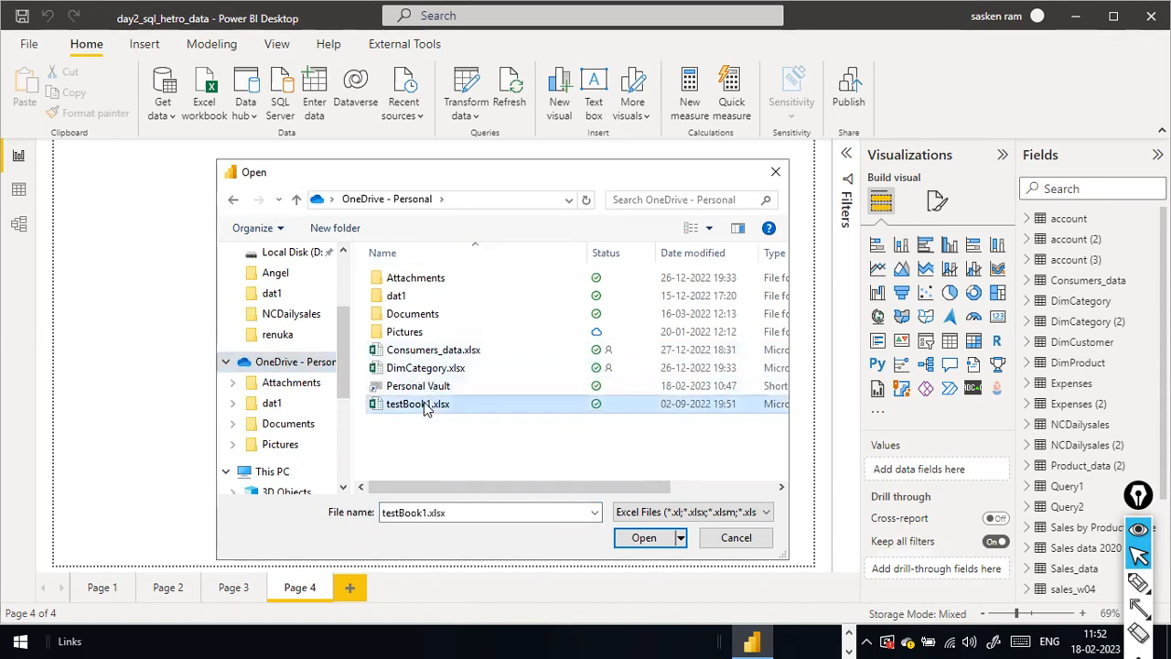
pyautogui.click(728, 539)
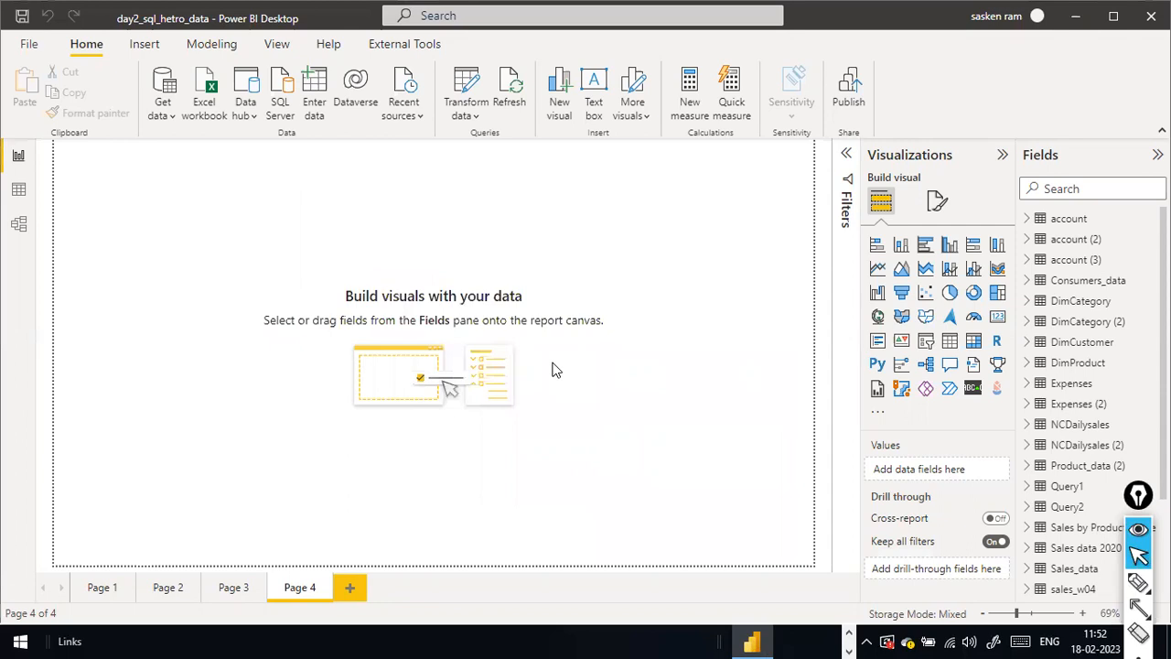
# Switch to My files on the OneDrive website and open Consumers_data.xlsx in the desktop Excel app, accepting the security prompts.
pyautogui.hotkey('alt', 'Tab')
pyautogui.press('Tab')
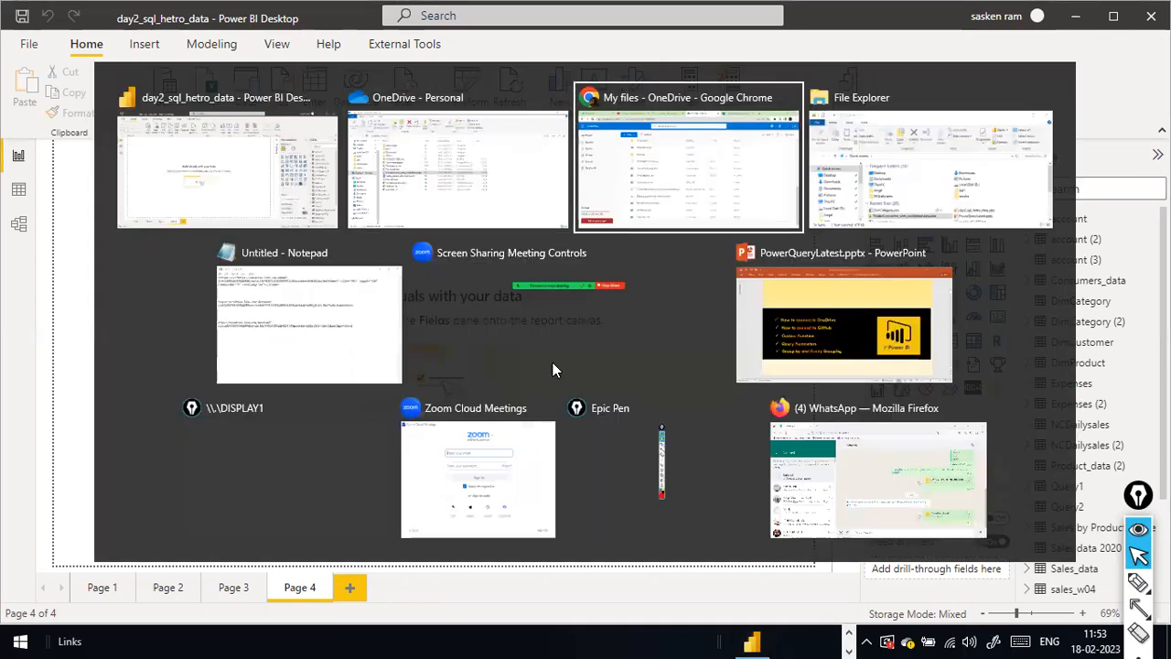
pyautogui.scroll(7, 445, 243)
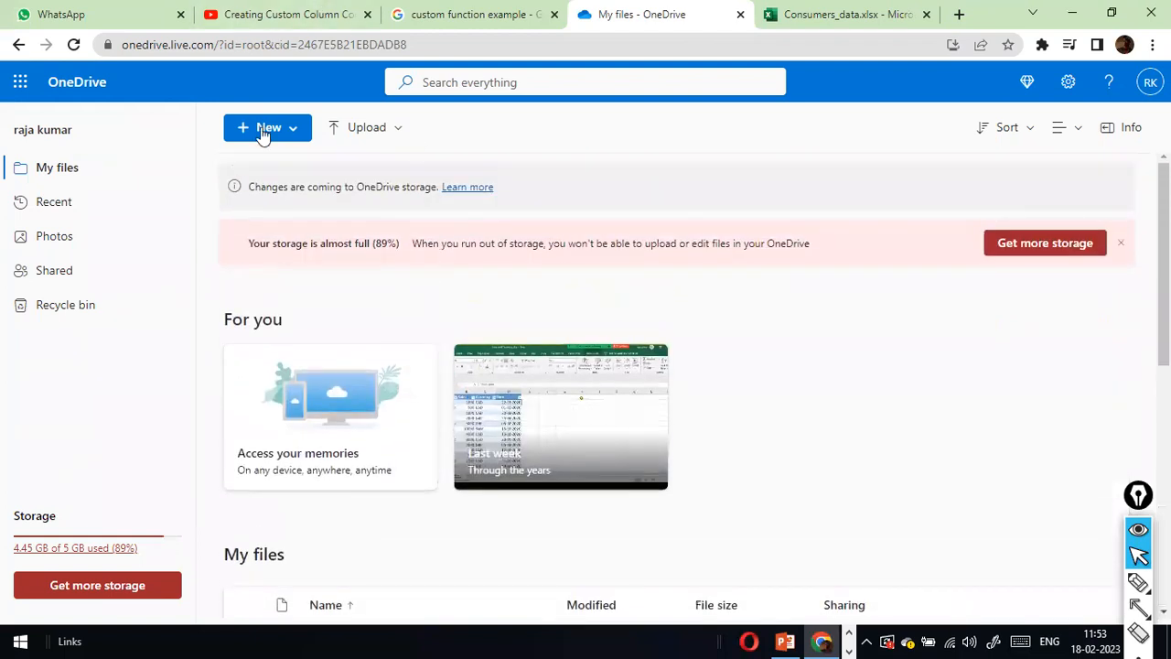
pyautogui.scroll(-6, 492, 253)
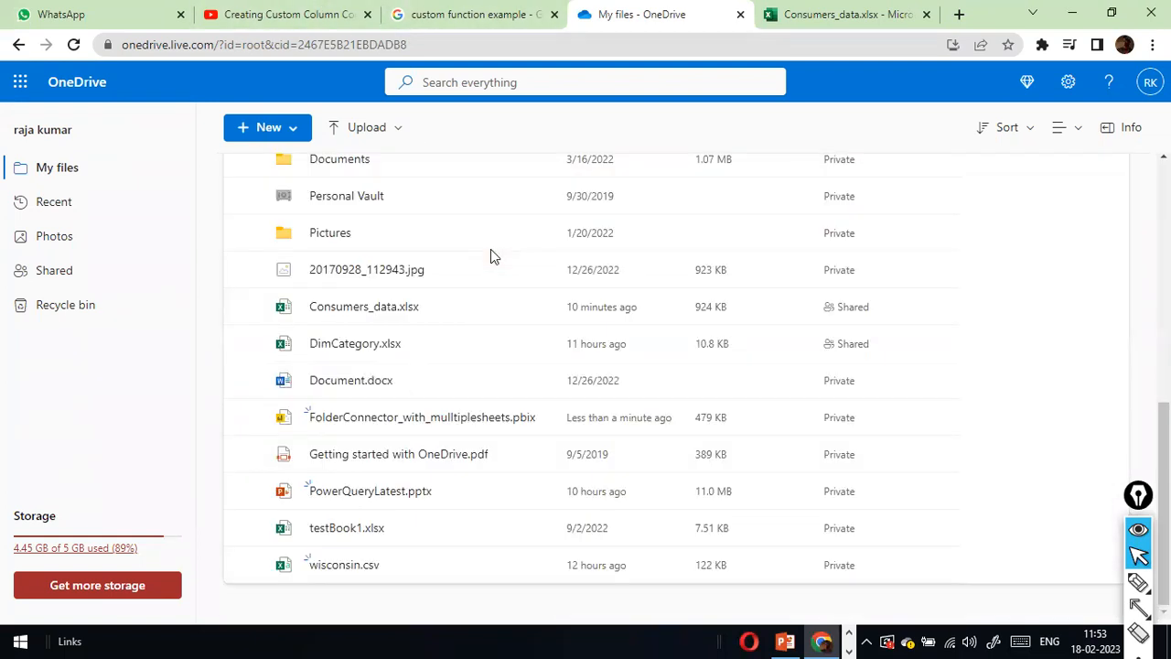
pyautogui.rightClick(506, 309)
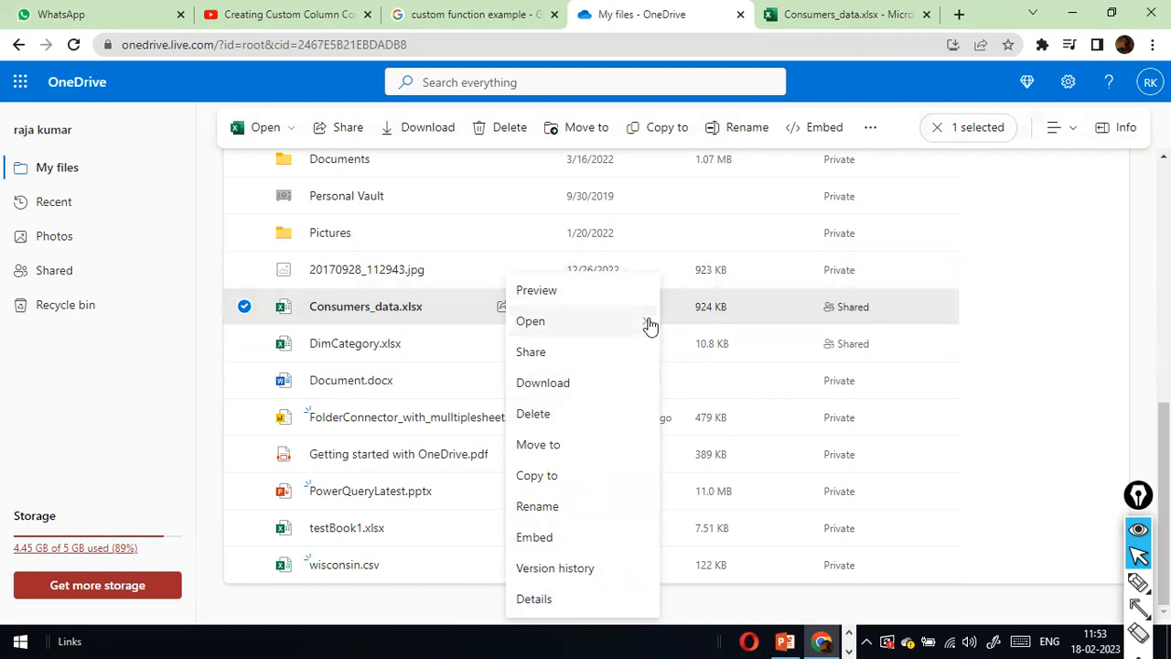
pyautogui.moveTo(649, 323)
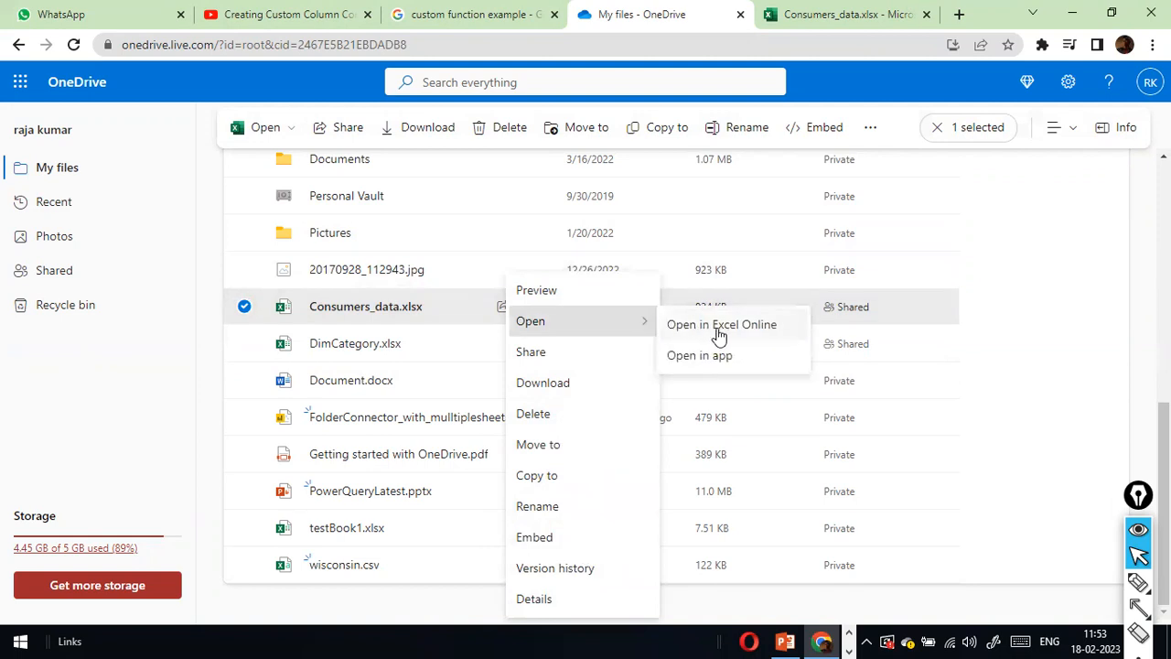
pyautogui.click(705, 362)
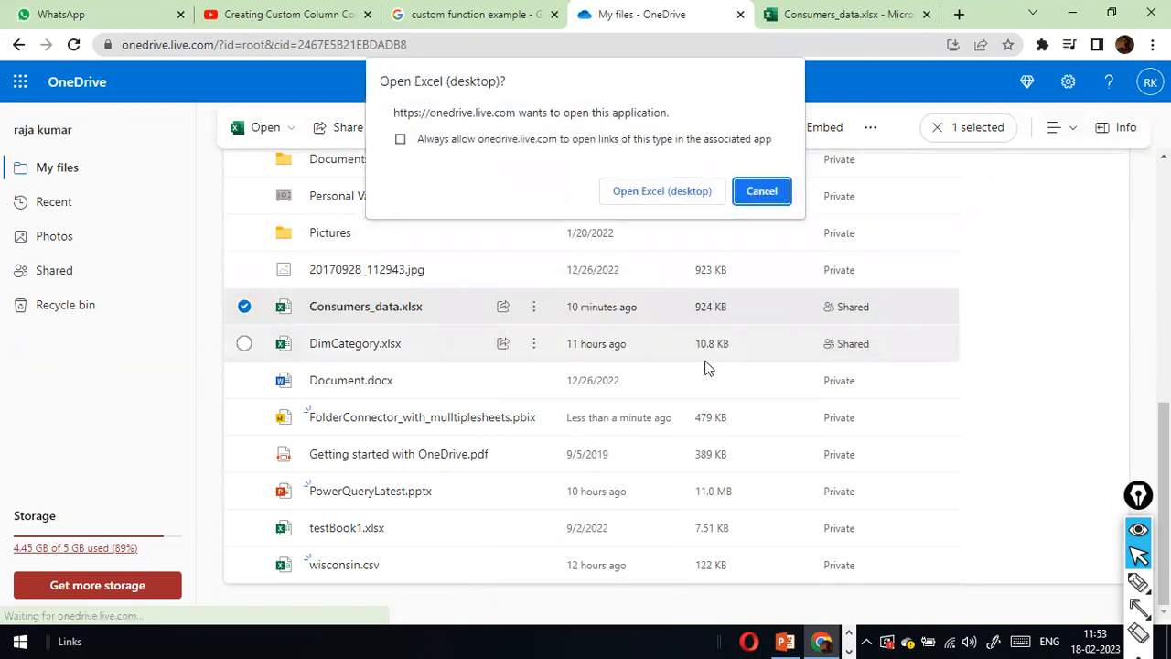
pyautogui.click(695, 190)
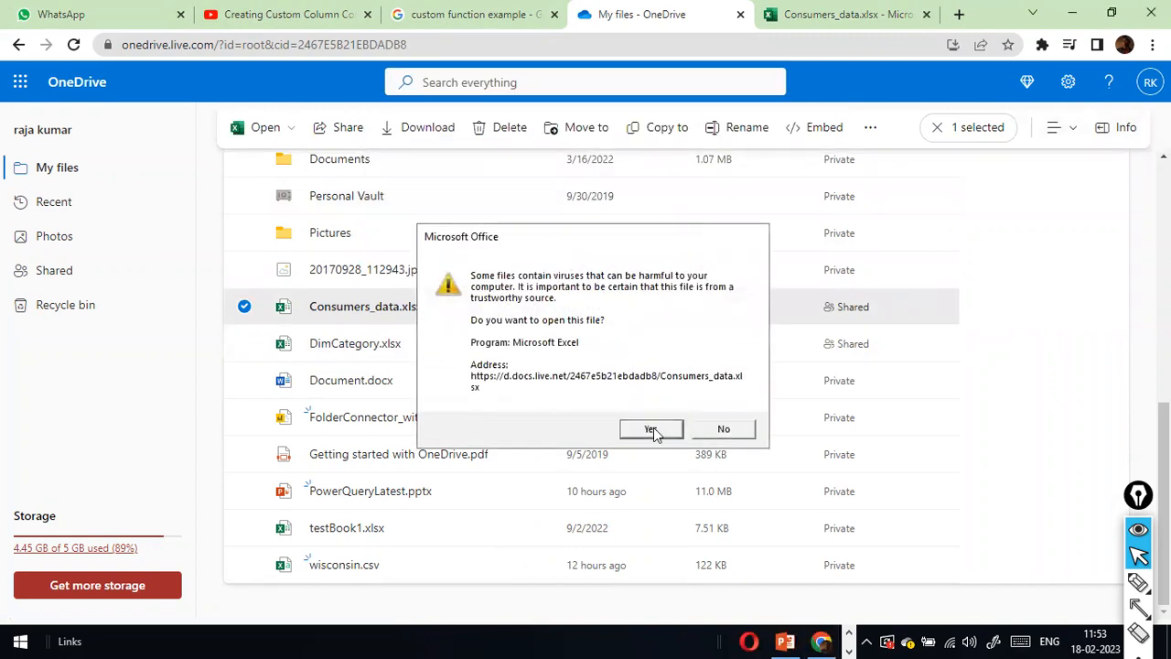
pyautogui.click(652, 429)
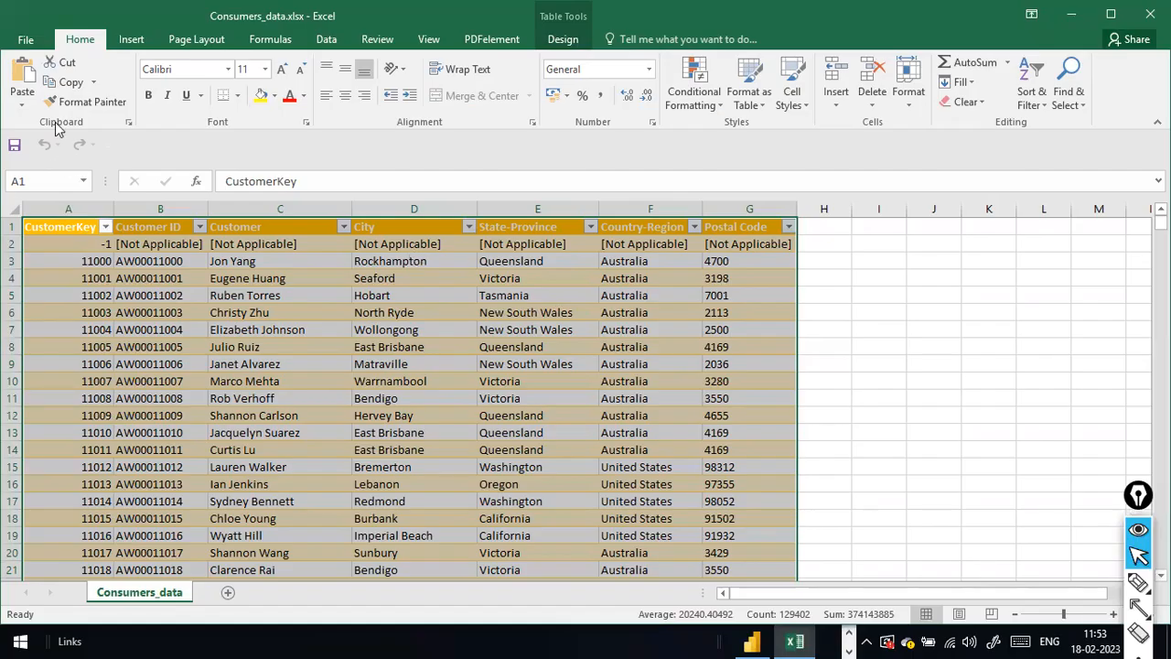
# Examine the workbook's Info page and the Show and Parameters settings of its Browser View Options, and close the dialog without changes.
pyautogui.click(26, 43)
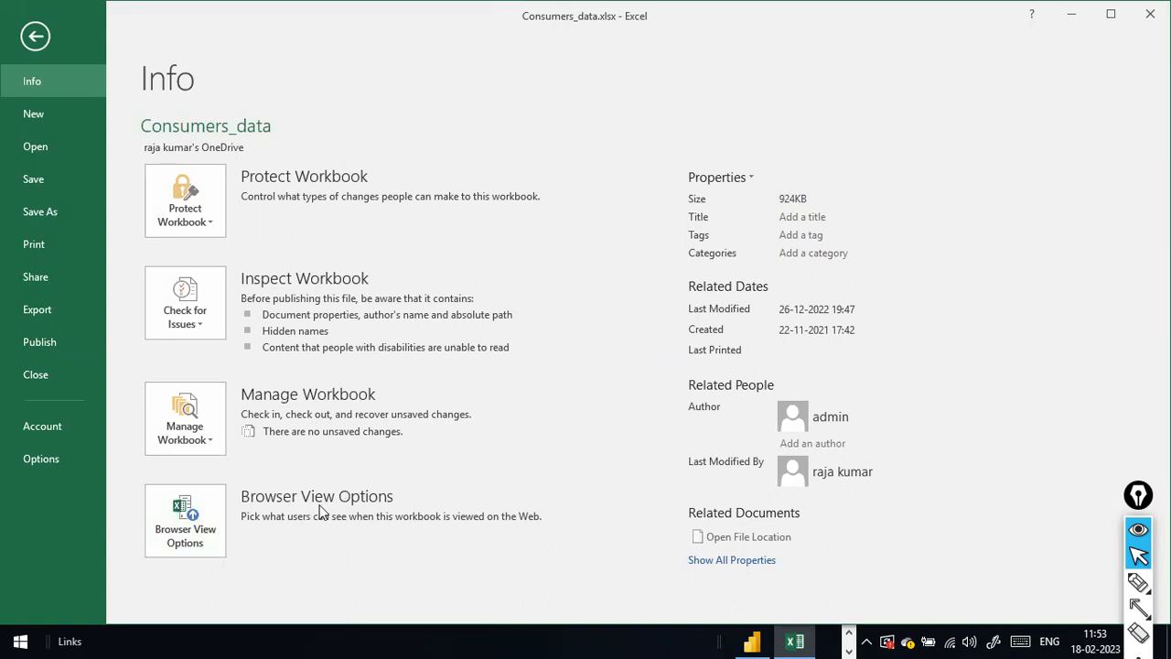
pyautogui.click(199, 549)
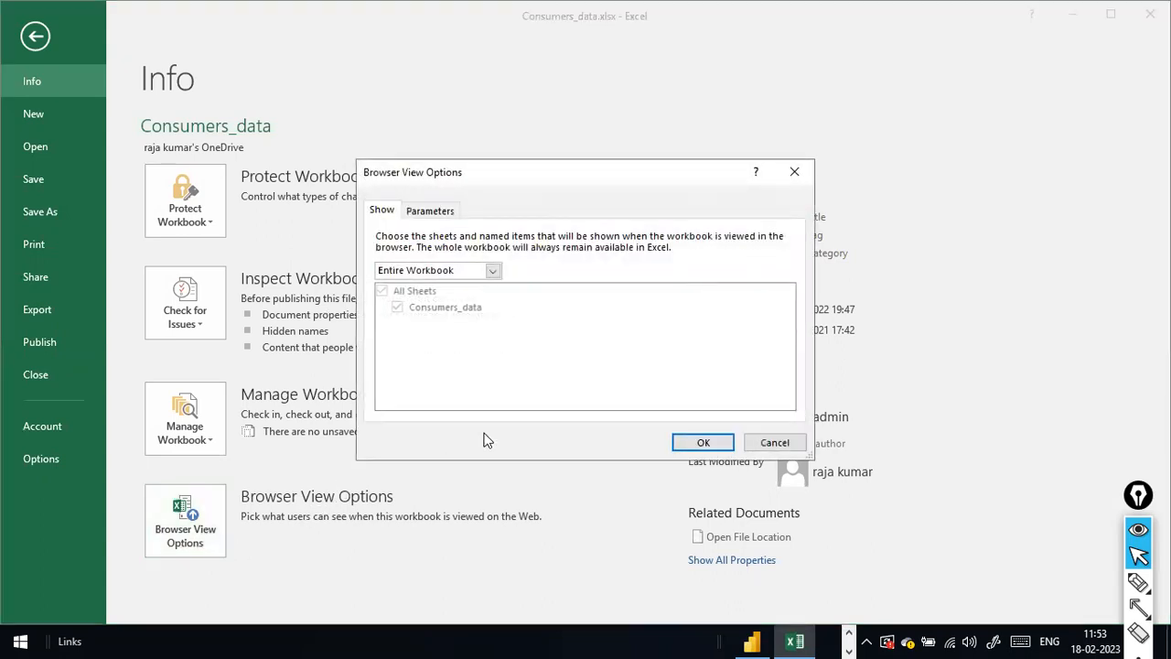
pyautogui.click(448, 216)
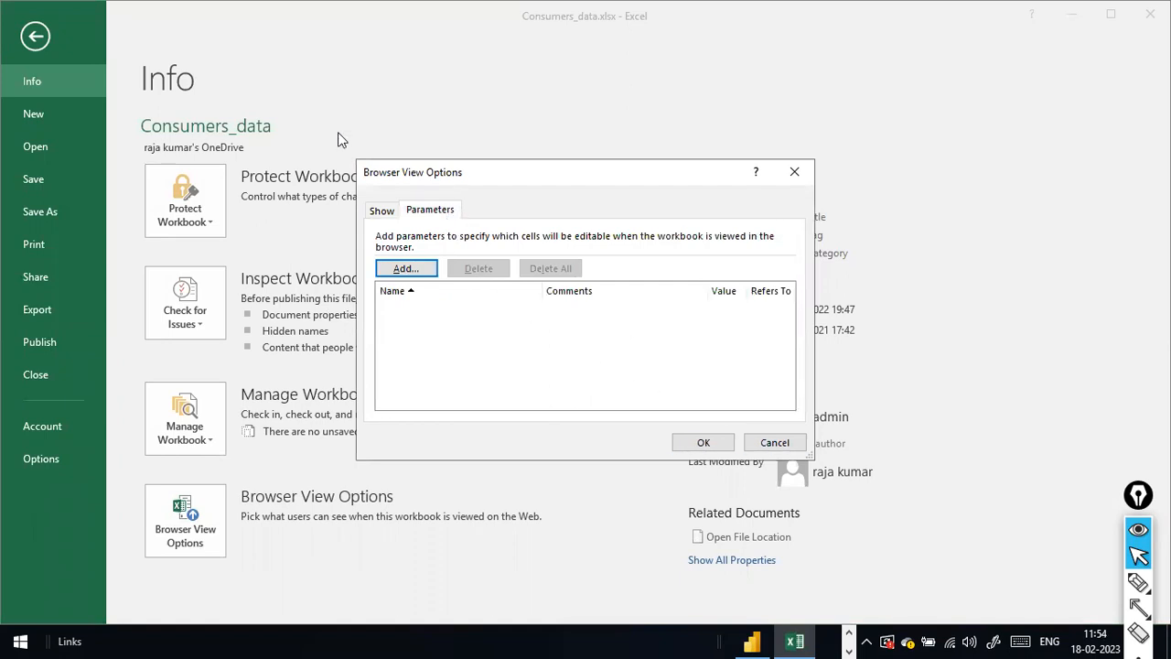
pyautogui.click(774, 443)
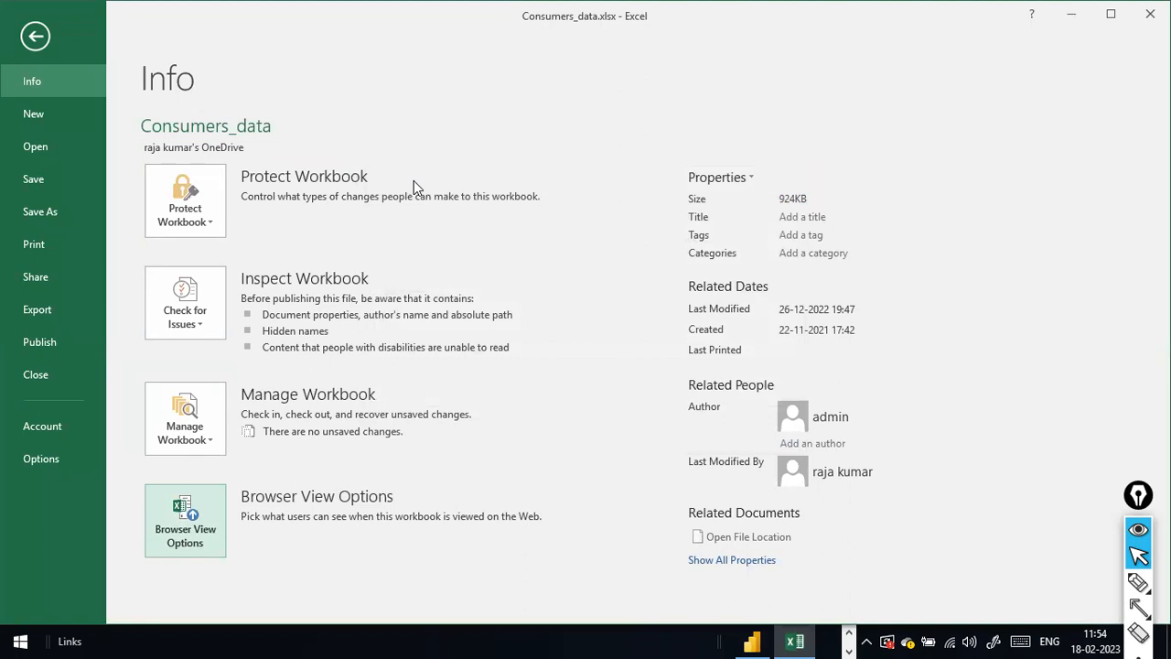
# Switch to Power BI Desktop and review the OneDrive embed code and download links in the Notepad window.
pyautogui.hotkey('alt', 'Tab')
pyautogui.hotkey('alt', 'Tab')
pyautogui.hotkey('alt', 'Tab')
pyautogui.click(163, 112)
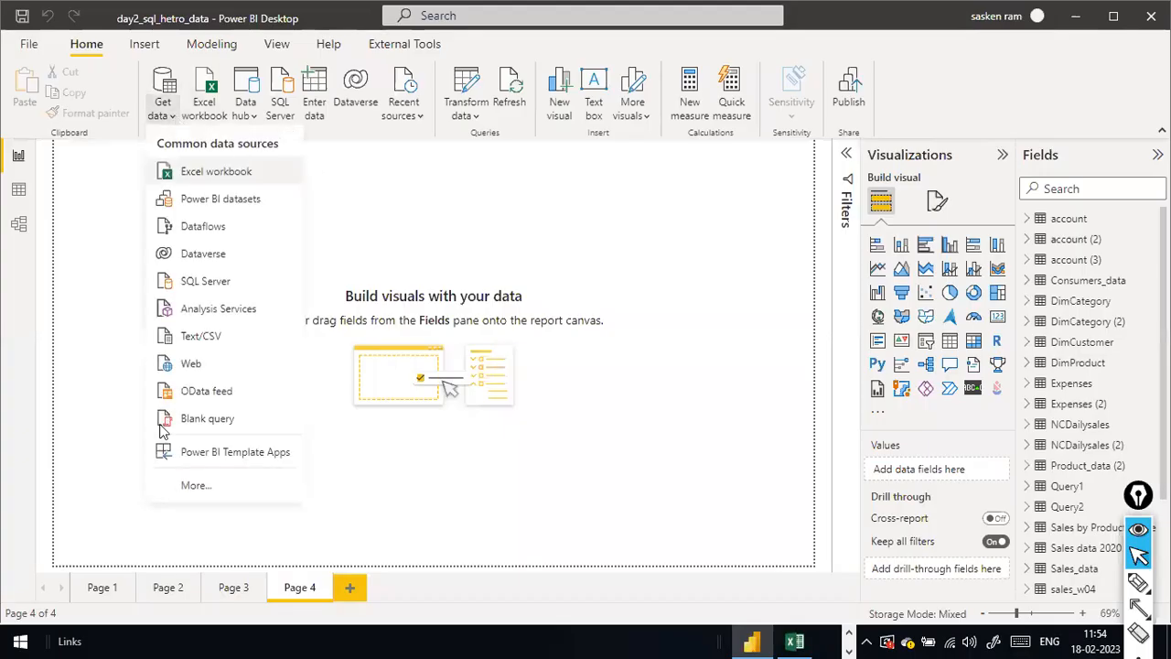
pyautogui.hotkey('alt', 'Tab')
pyautogui.hotkey('alt', 'Tab')
pyautogui.hotkey('alt', 'Tab')
pyautogui.hotkey('alt', 'Tab')
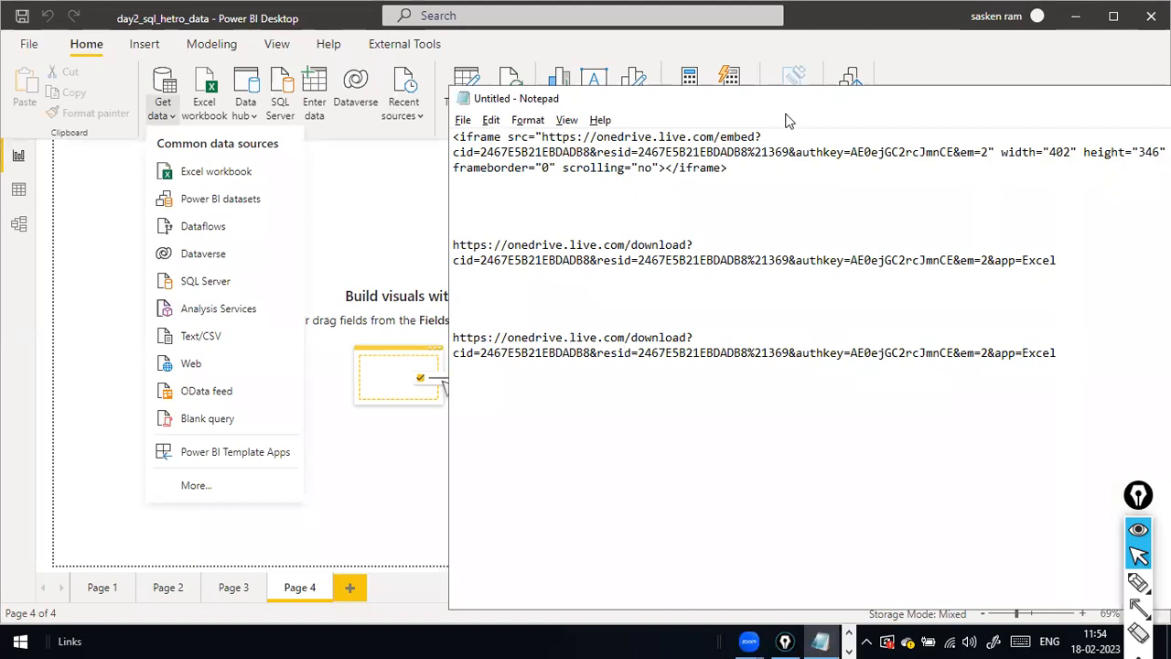
pyautogui.moveTo(787, 87); pyautogui.dragTo(707, 209)
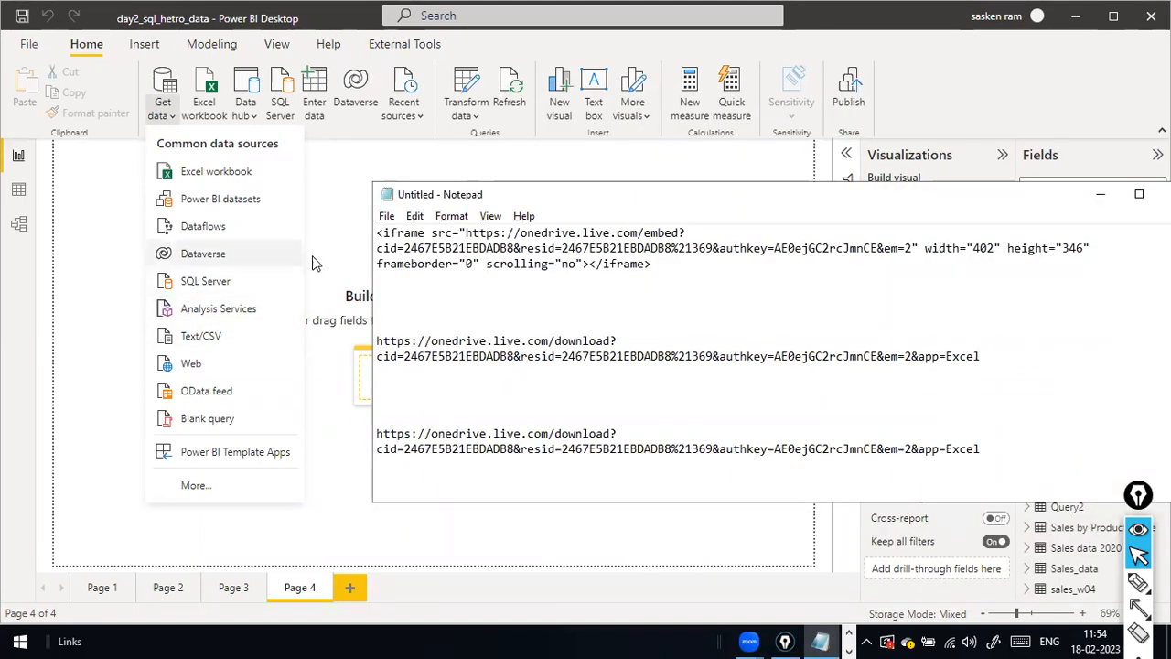
pyautogui.click(346, 272)
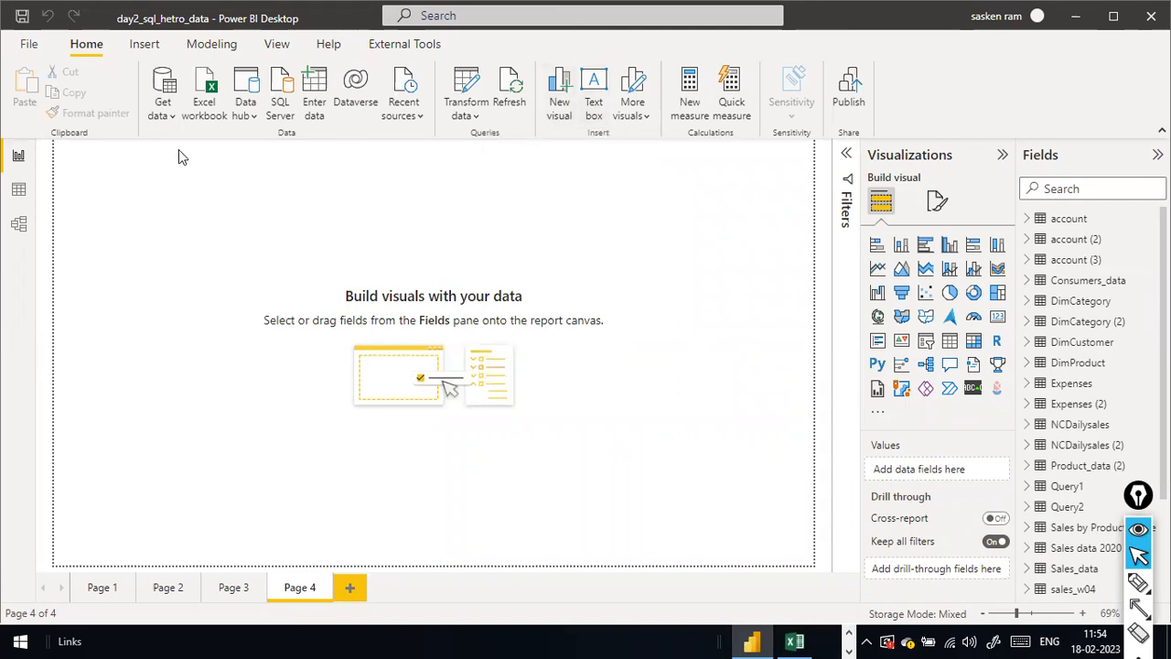
# Start a Web data connection, and open 2021-02-05 Feb.csv from the Power-BI GitHub repository in a new Chrome tab.
pyautogui.click(169, 123)
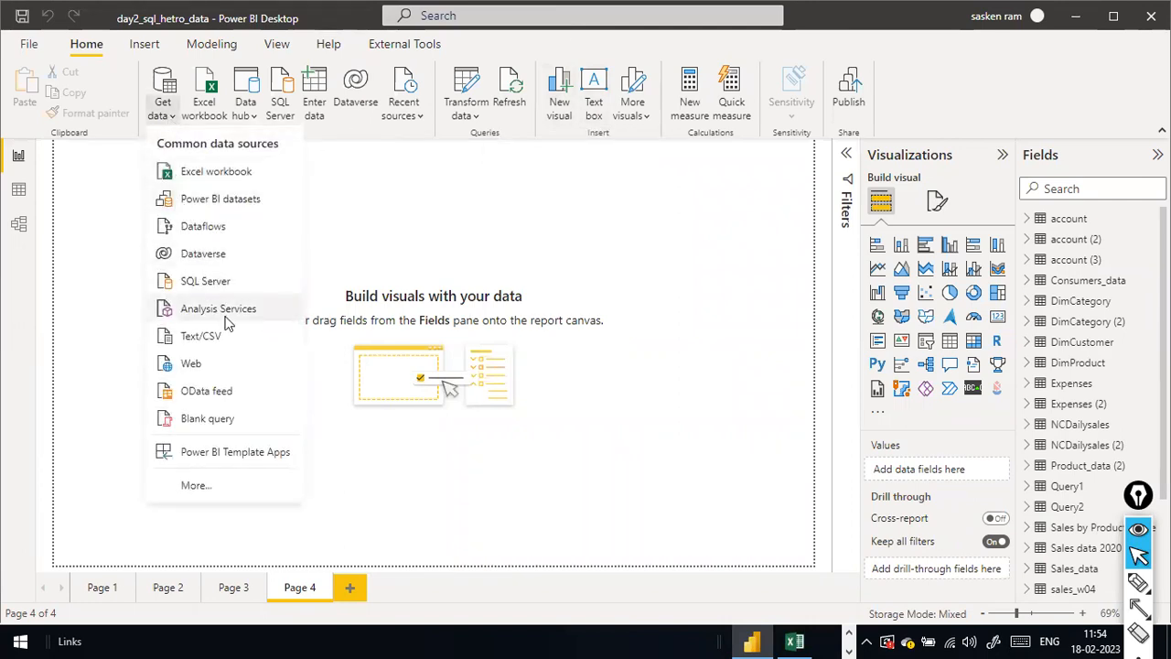
pyautogui.click(224, 358)
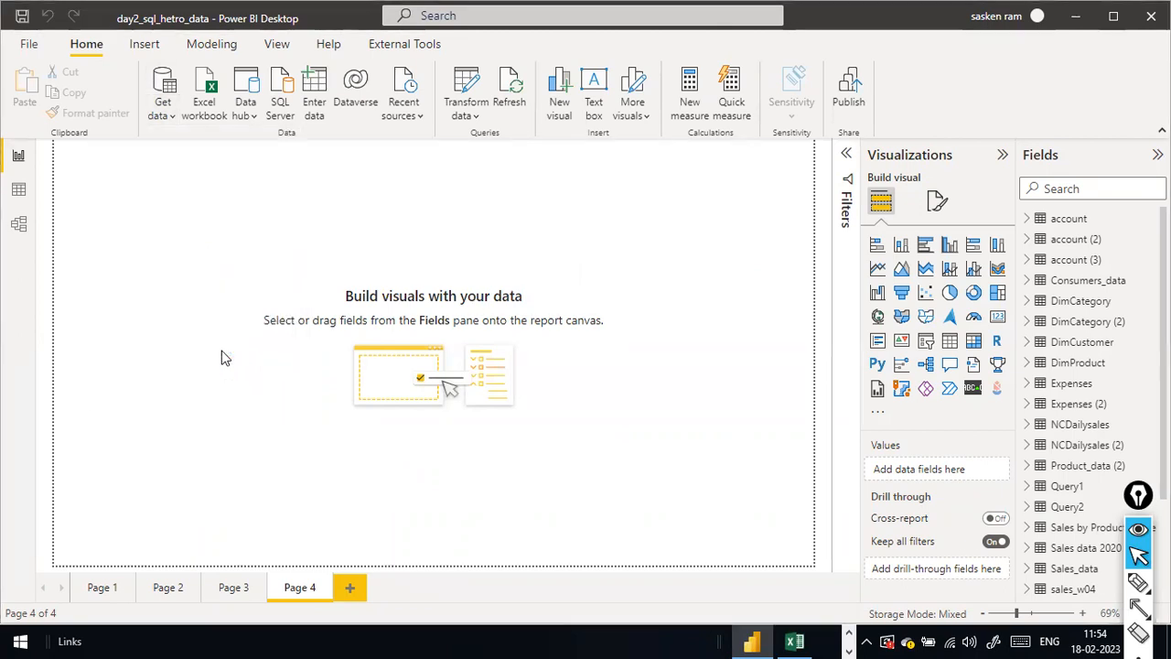
pyautogui.hotkey('alt', 'Tab')
pyautogui.hotkey('alt', 'Tab')
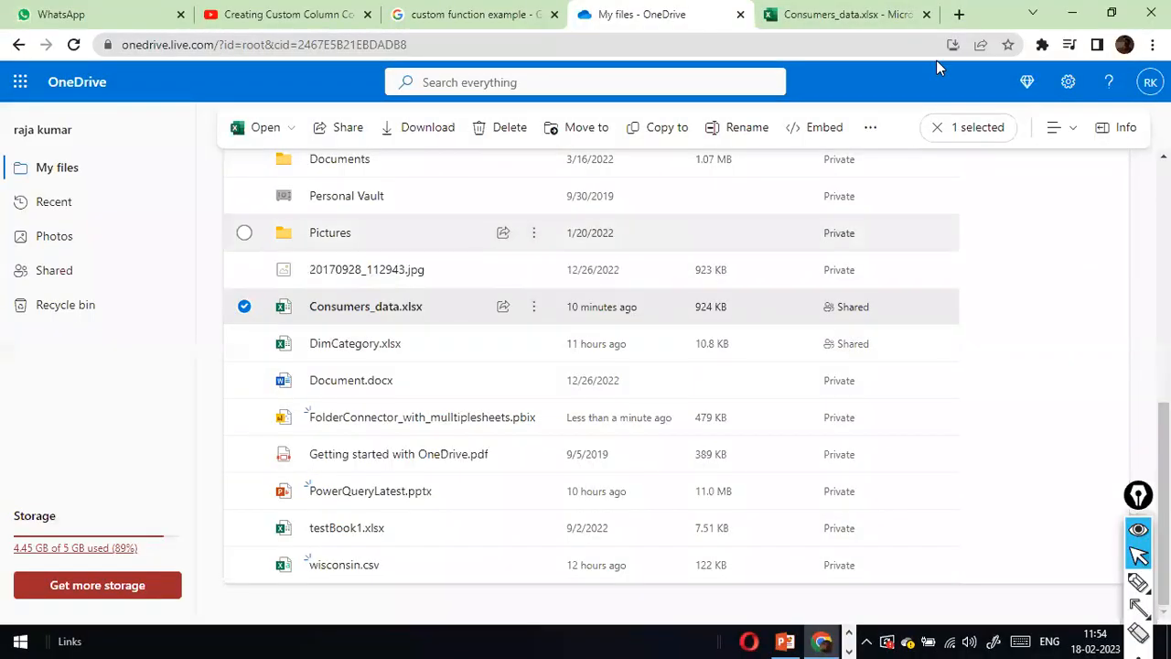
pyautogui.click(957, 15)
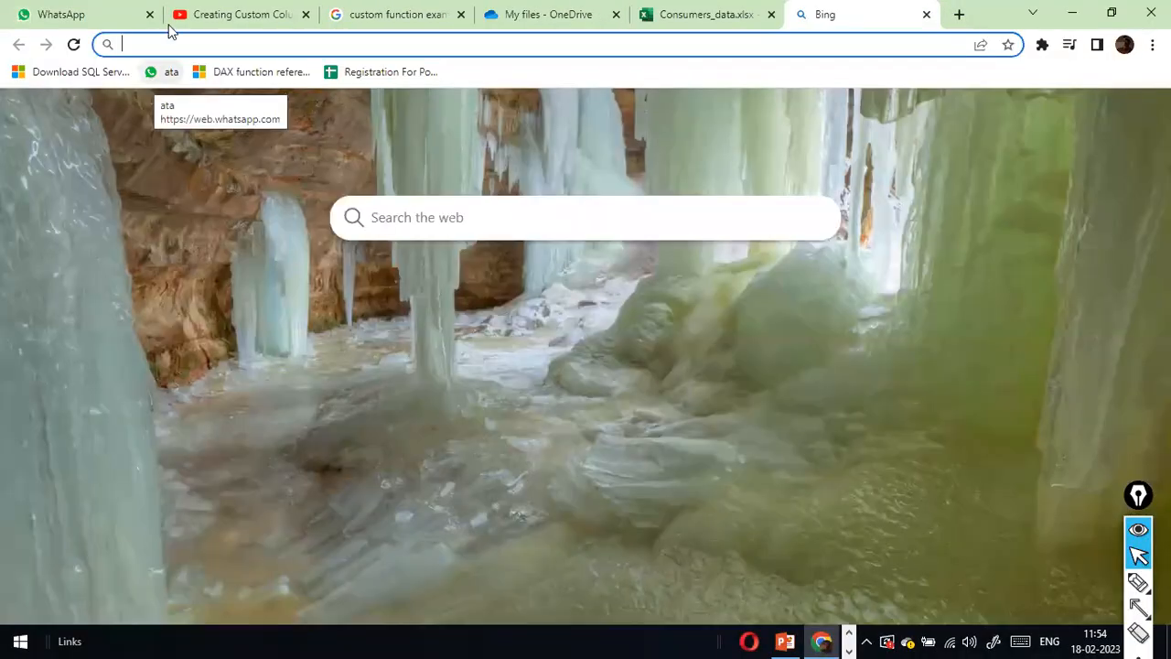
pyautogui.write('git')
pyautogui.press('Return')
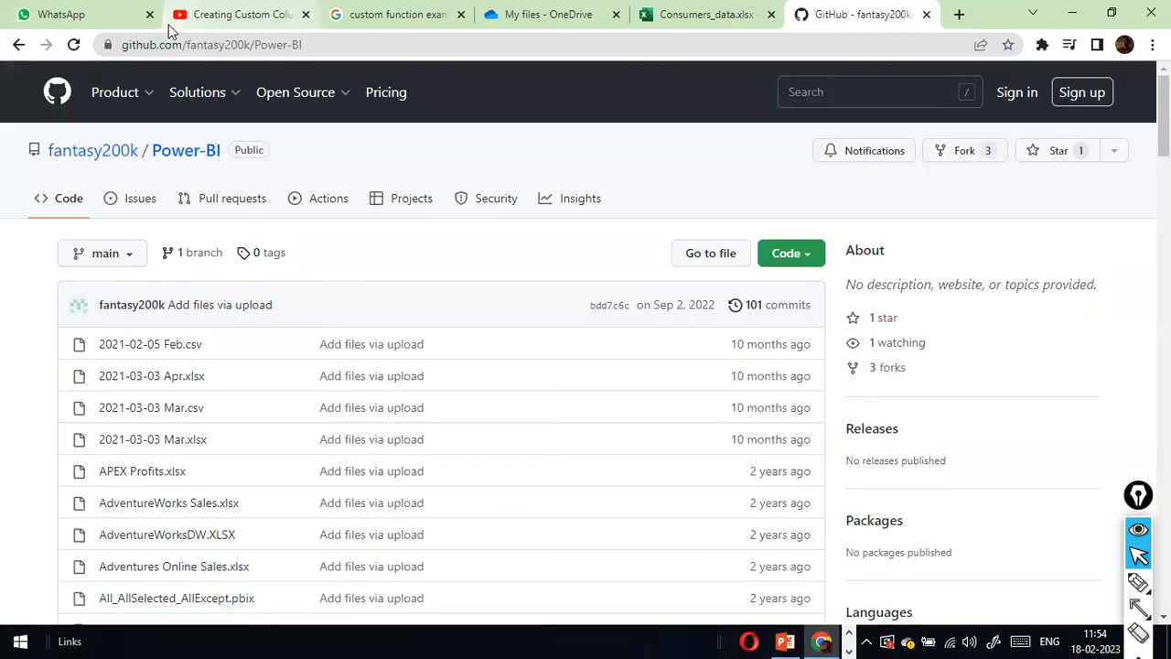
pyautogui.click(165, 344)
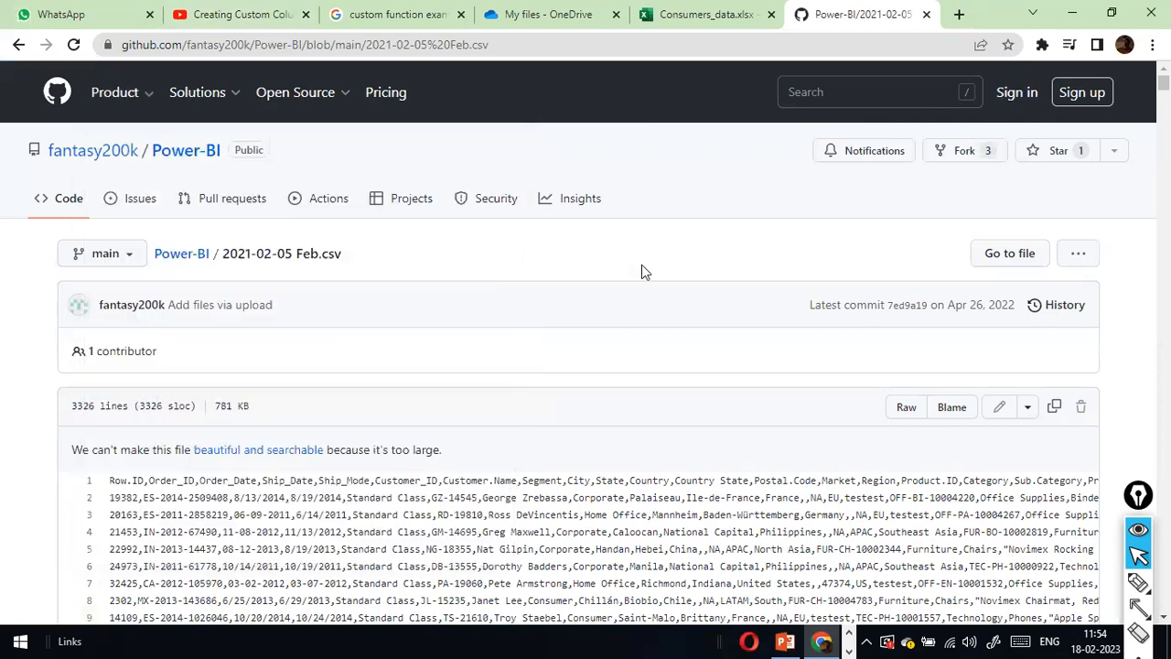
pyautogui.scroll(-3, 654, 270)
pyautogui.scroll(2, 654, 271)
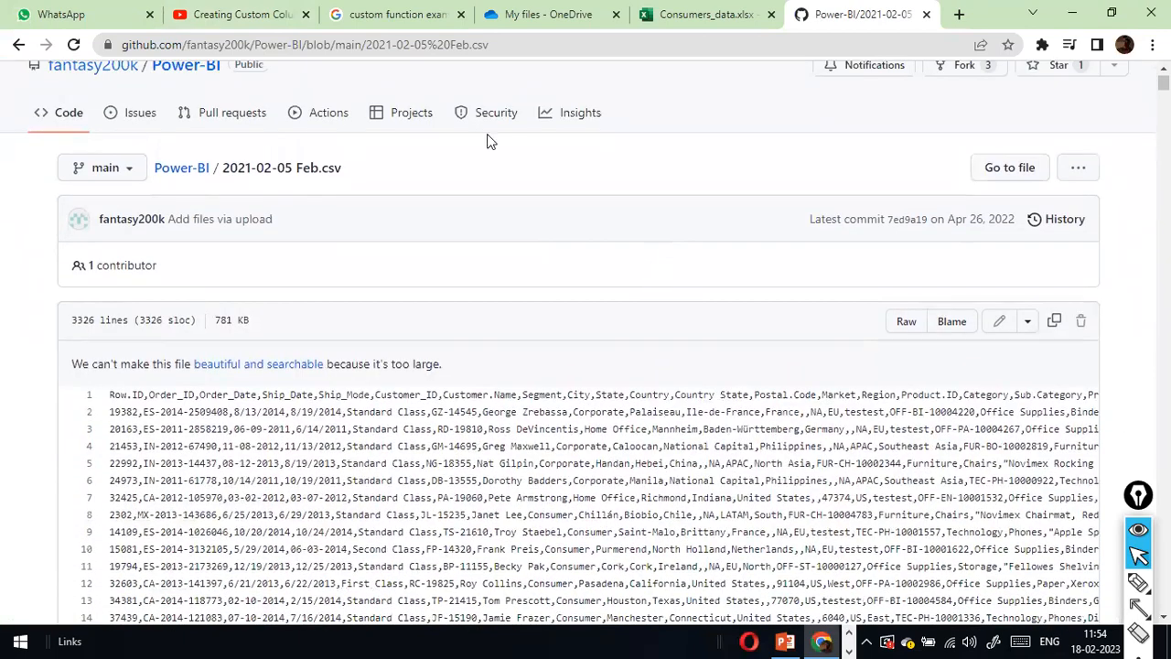
# Copy the GitHub page URL of 2021-02-05 Feb.csv and try connecting to it as a Web source in Power BI Desktop.
pyautogui.click(476, 44)
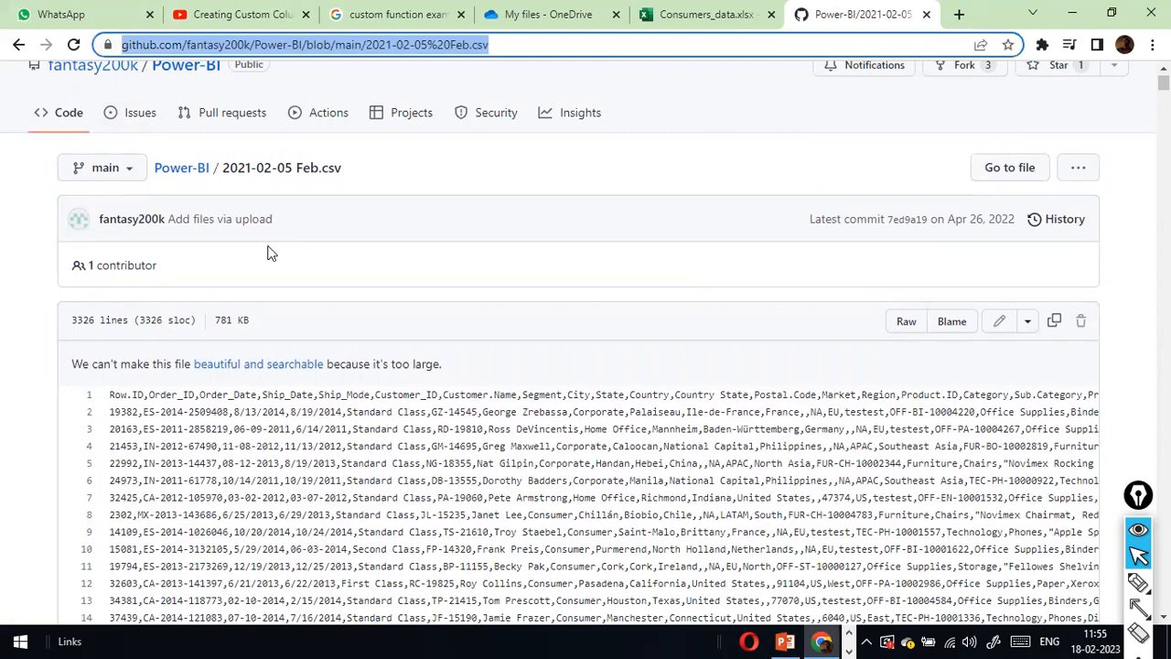
pyautogui.rightClick(146, 45)
pyautogui.click(194, 172)
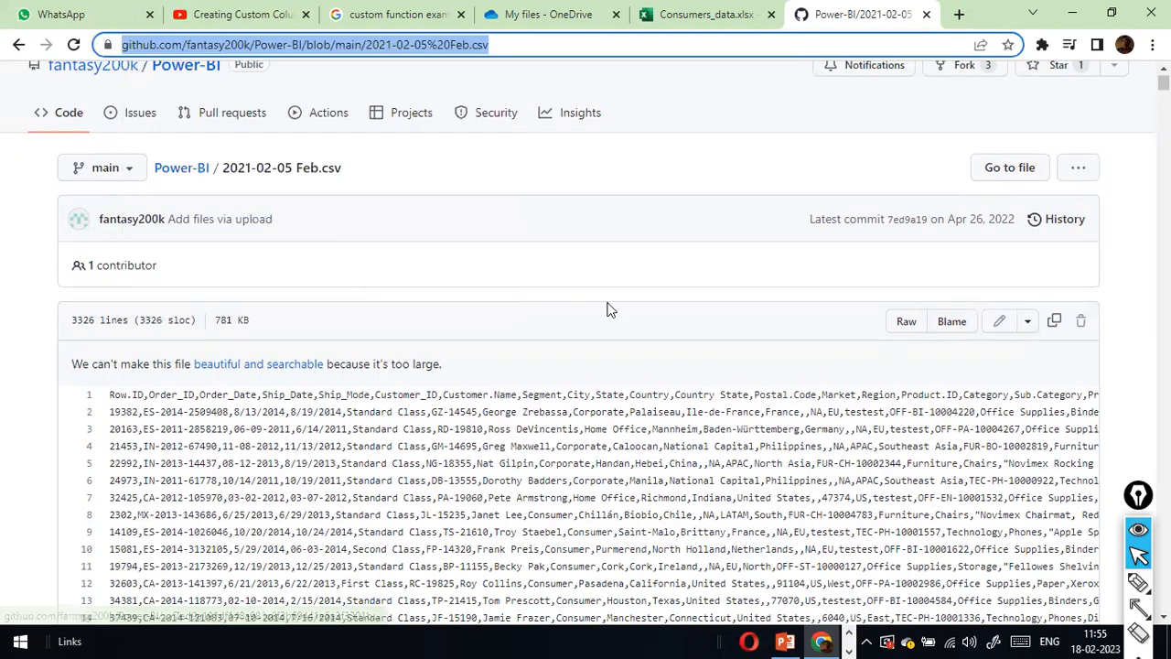
pyautogui.hotkey('alt', 'Tab')
pyautogui.click(426, 314)
pyautogui.hotkey('ctrl', 'v')
pyautogui.hotkey('ctrl', 'a')
pyautogui.moveTo(607, 318); pyautogui.dragTo(721, 318)
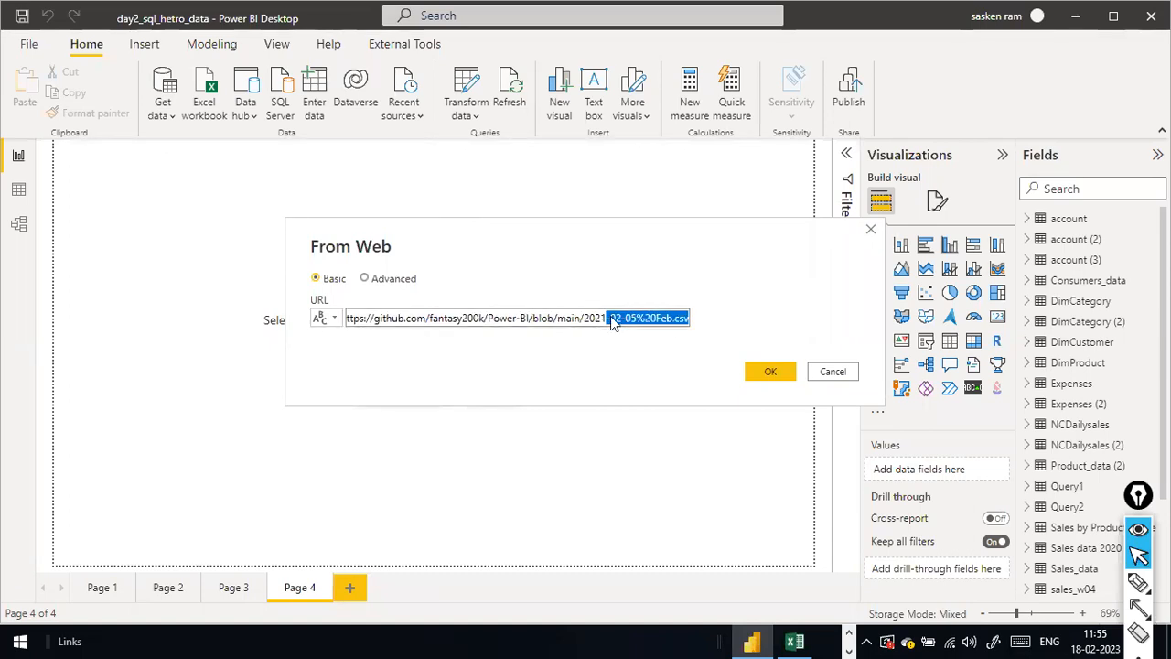
pyautogui.click(791, 377)
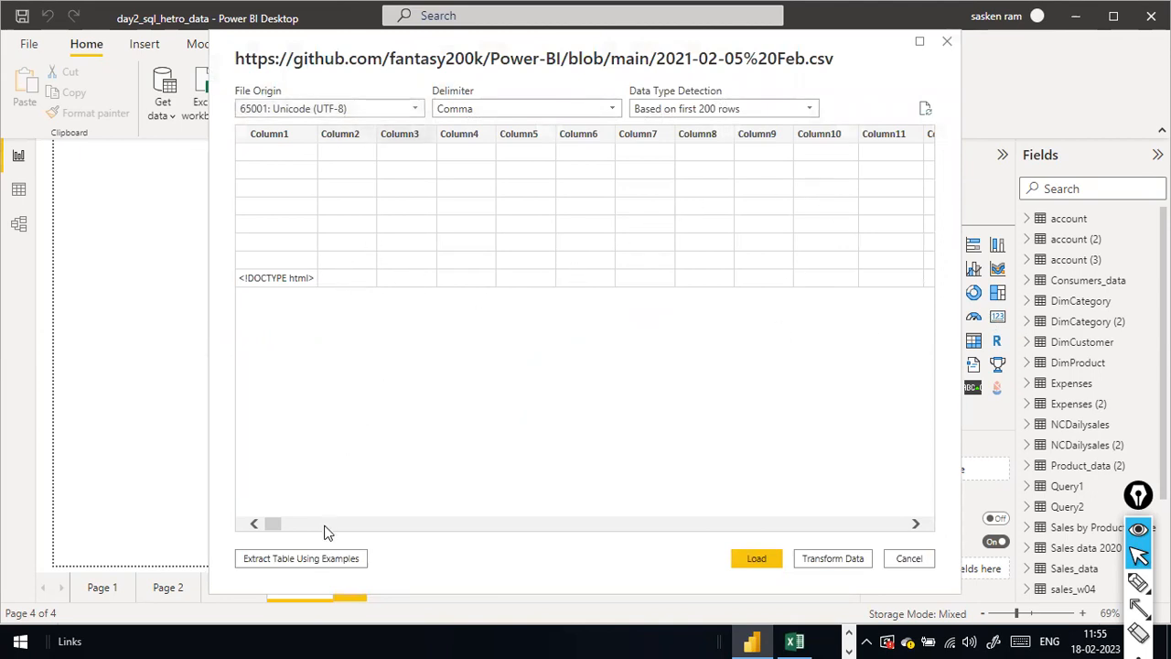
# Check the columns in the preview of the GitHub page data and cancel the import.
pyautogui.click(561, 529)
pyautogui.click(578, 520)
pyautogui.click(580, 519)
pyautogui.click(581, 525)
pyautogui.moveTo(363, 525); pyautogui.dragTo(235, 445)
pyautogui.click(926, 561)
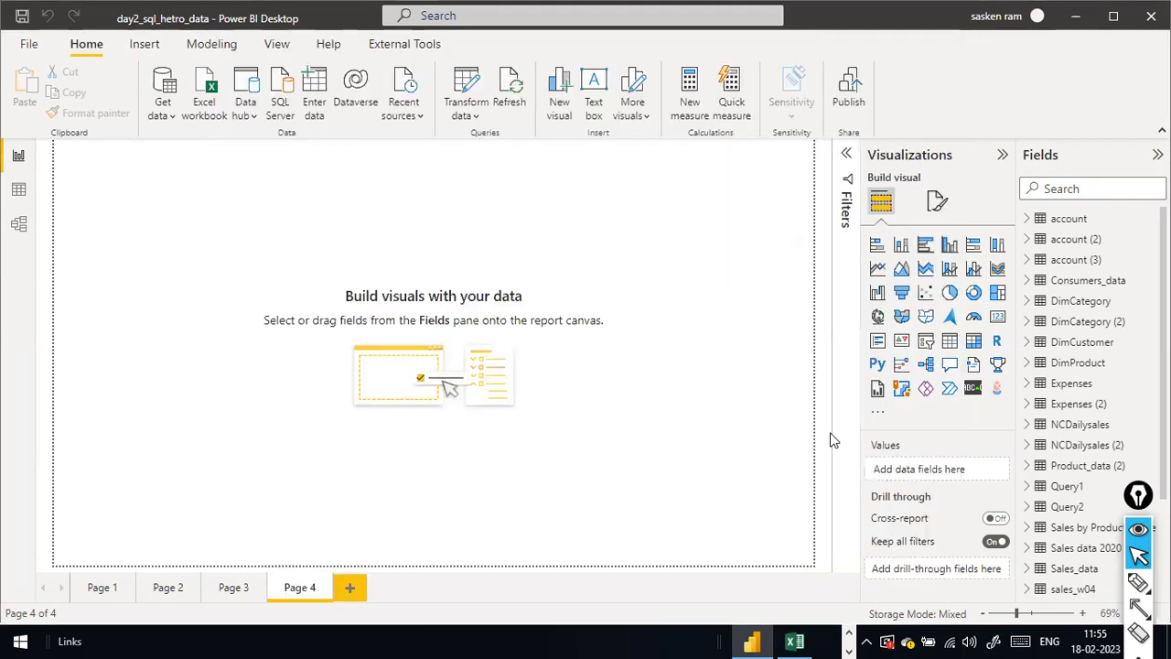
# Return to Chrome, open the raw version of 2021-02-05 Feb.csv on GitHub and copy its URL.
pyautogui.hotkey('alt', 'Tab')
pyautogui.hotkey('ctrl', 'l')
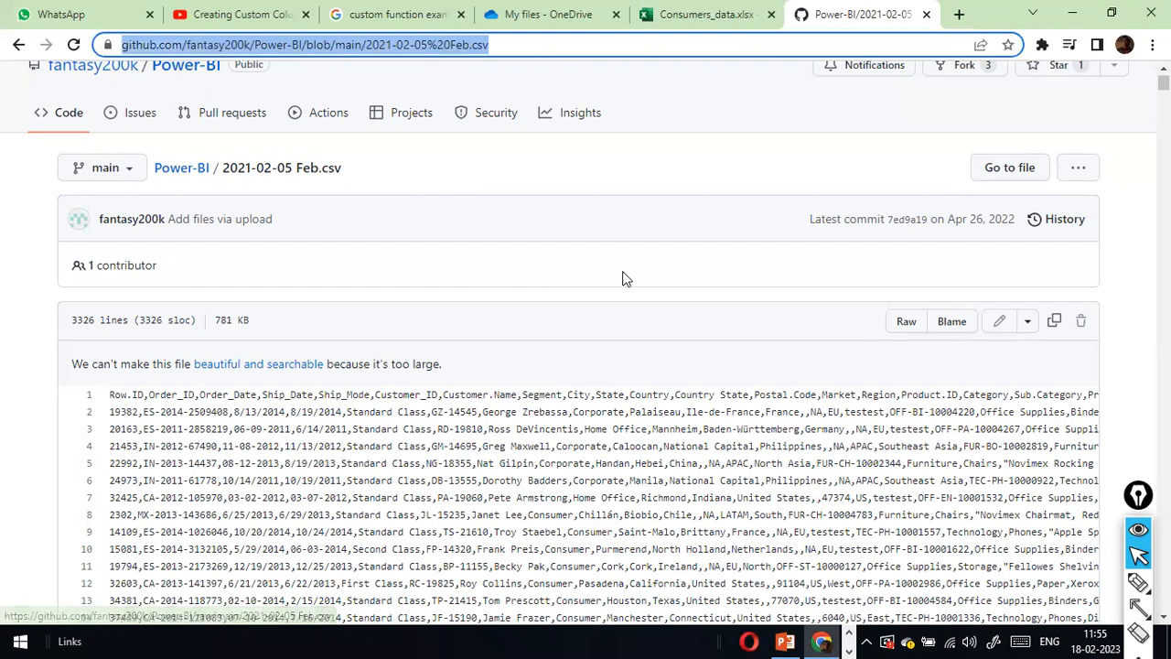
pyautogui.moveTo(613, 232)
pyautogui.mouseDown()
pyautogui.moveTo(849, 319)
pyautogui.moveTo(903, 324)
pyautogui.moveTo(886, 319)
pyautogui.mouseUp()
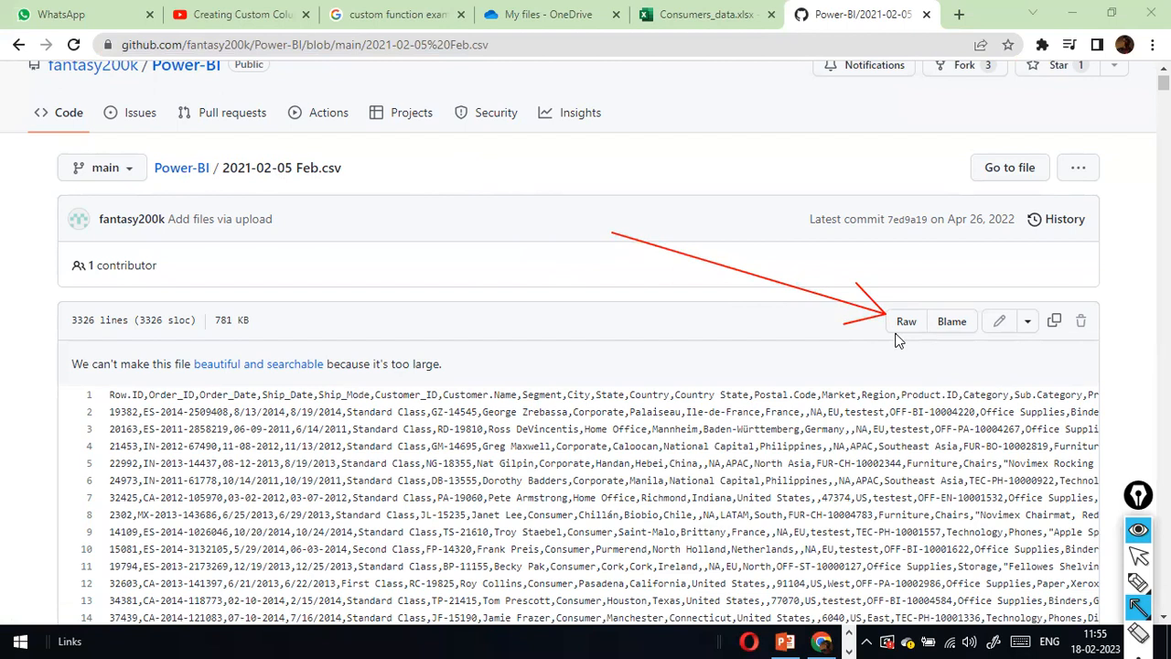
pyautogui.press('Escape')
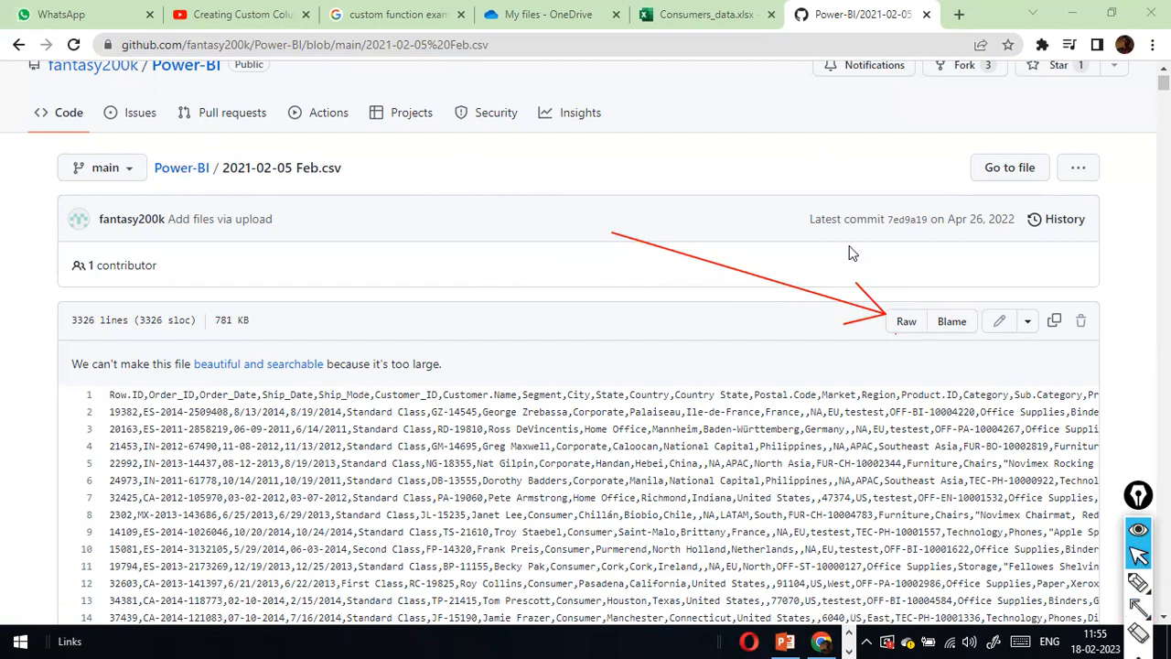
pyautogui.click(904, 321)
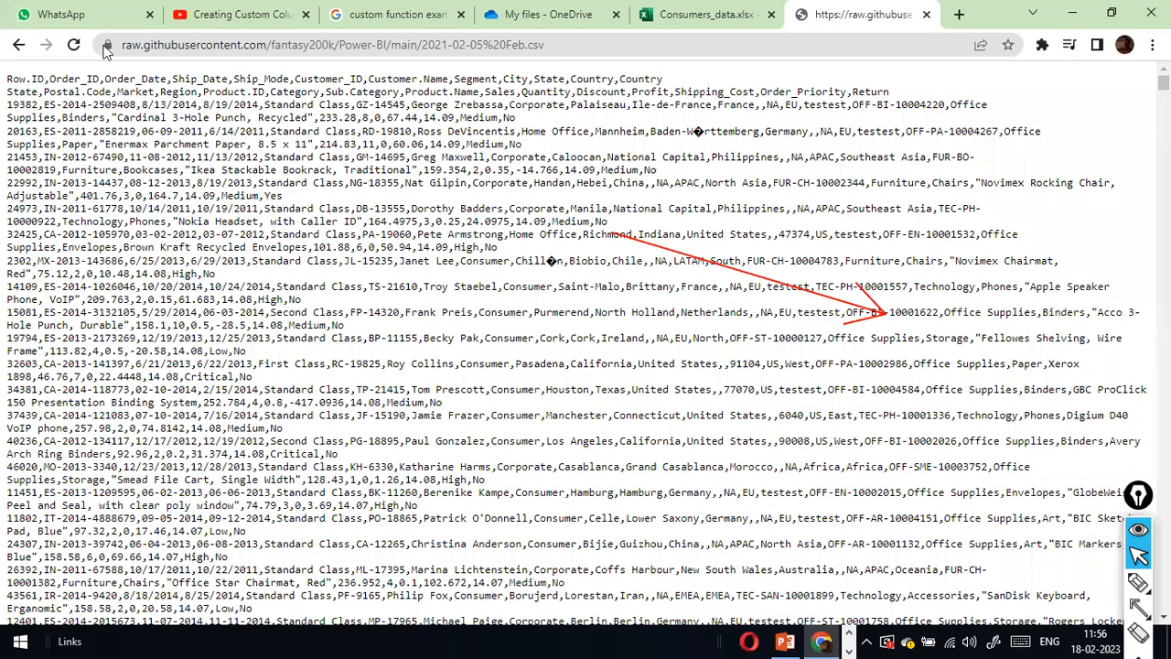
pyautogui.moveTo(60, 78); pyautogui.dragTo(73, 196)
pyautogui.click(347, 45)
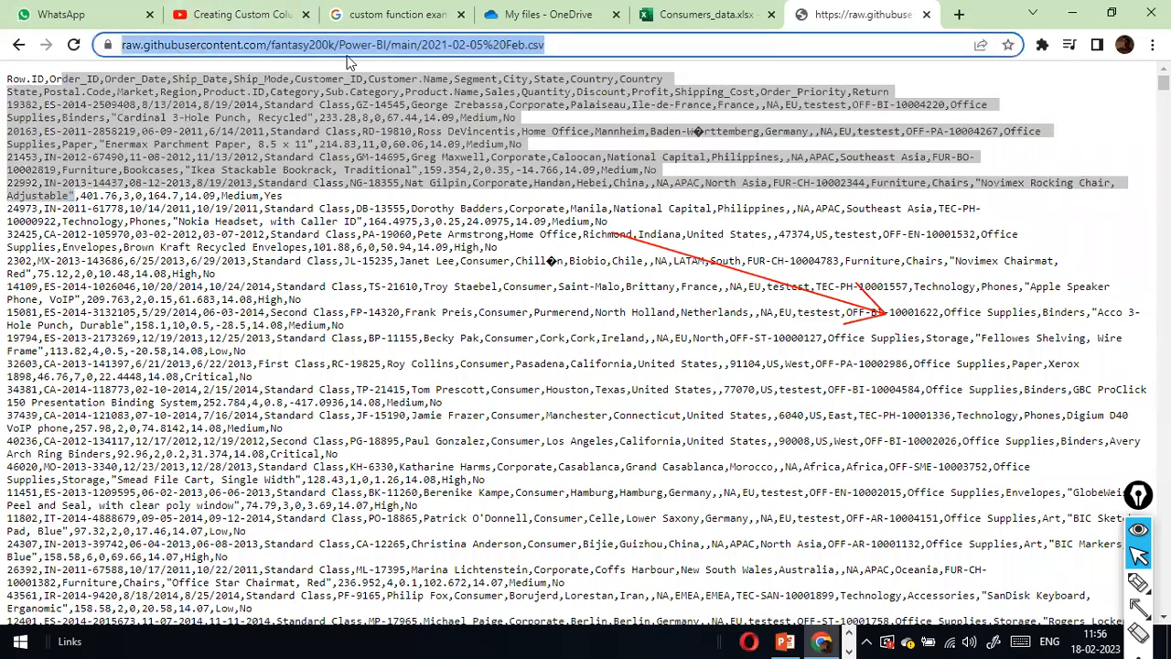
pyautogui.rightClick(520, 43)
pyautogui.click(591, 166)
# Switch to Power BI Desktop and connect to a Web source using the copied raw.githubusercontent.com URL.
pyautogui.hotkey('alt', 'Tab')
pyautogui.hotkey('alt', 'Tab')
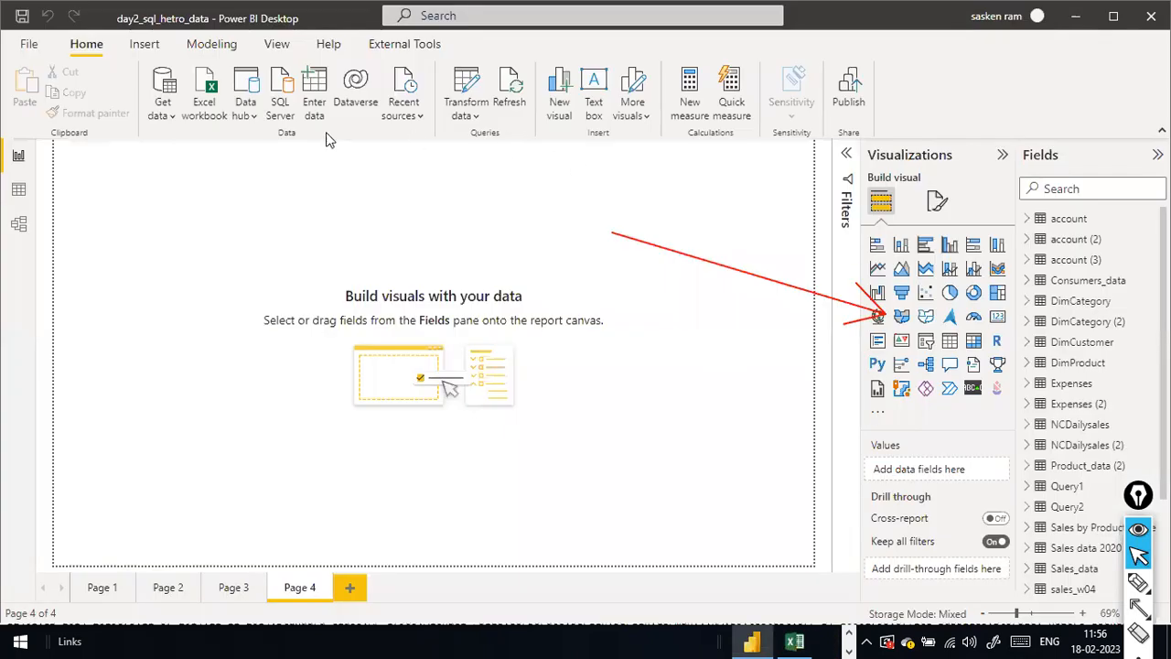
pyautogui.click(168, 119)
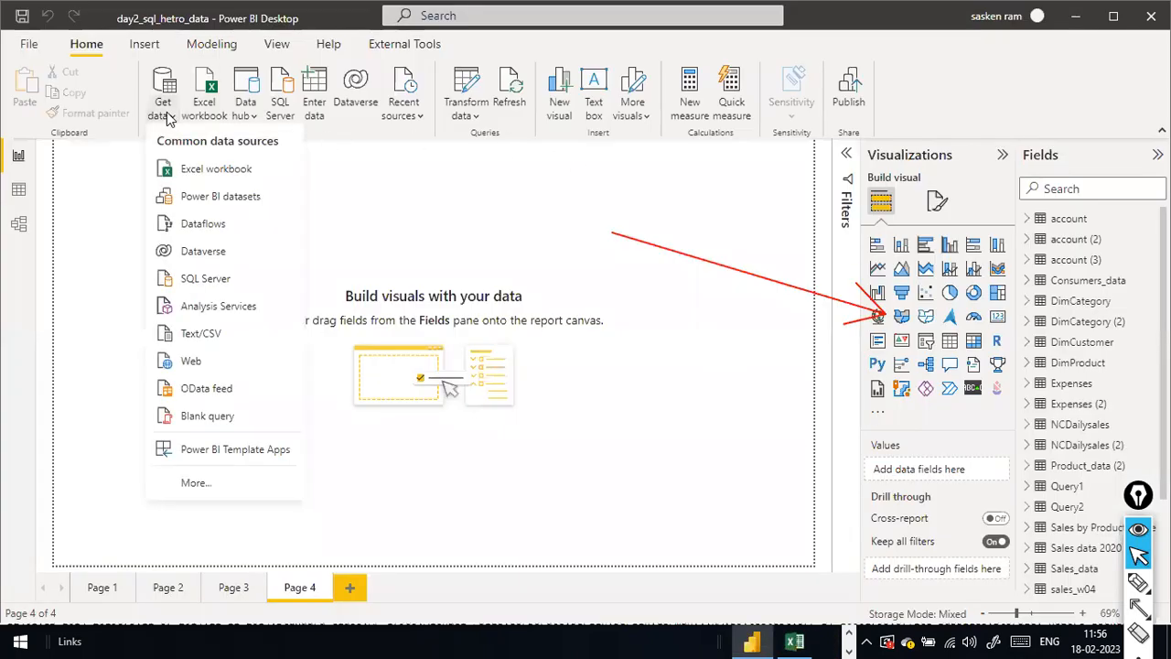
pyautogui.click(208, 357)
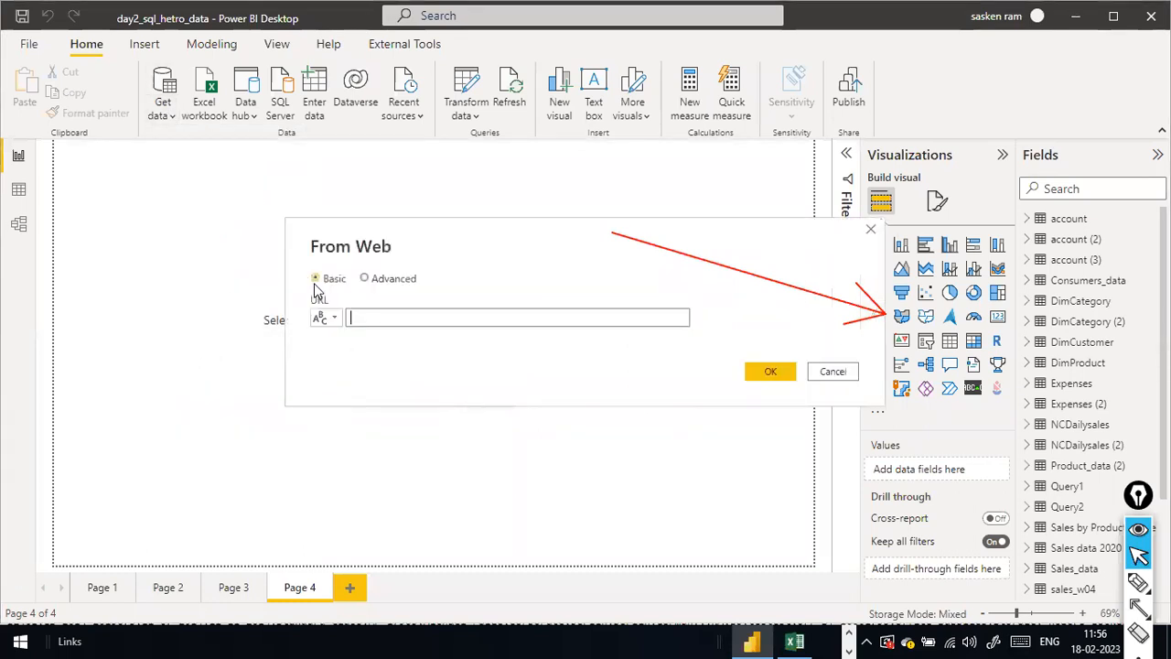
pyautogui.hotkey('ctrl', 'v')
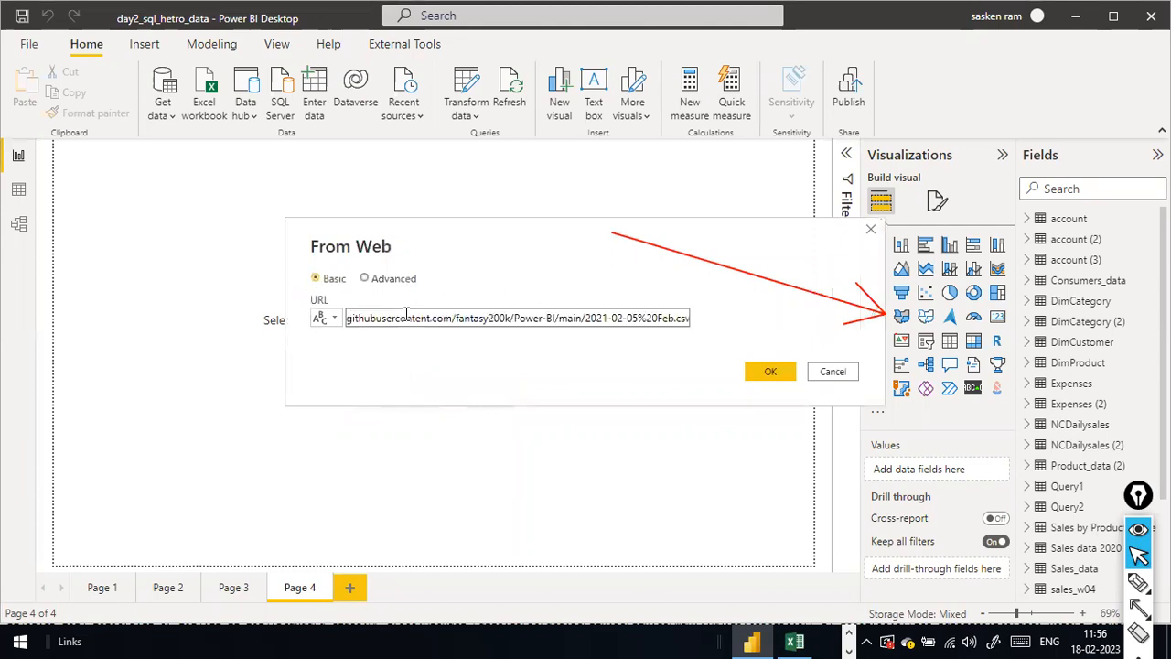
pyautogui.click(787, 379)
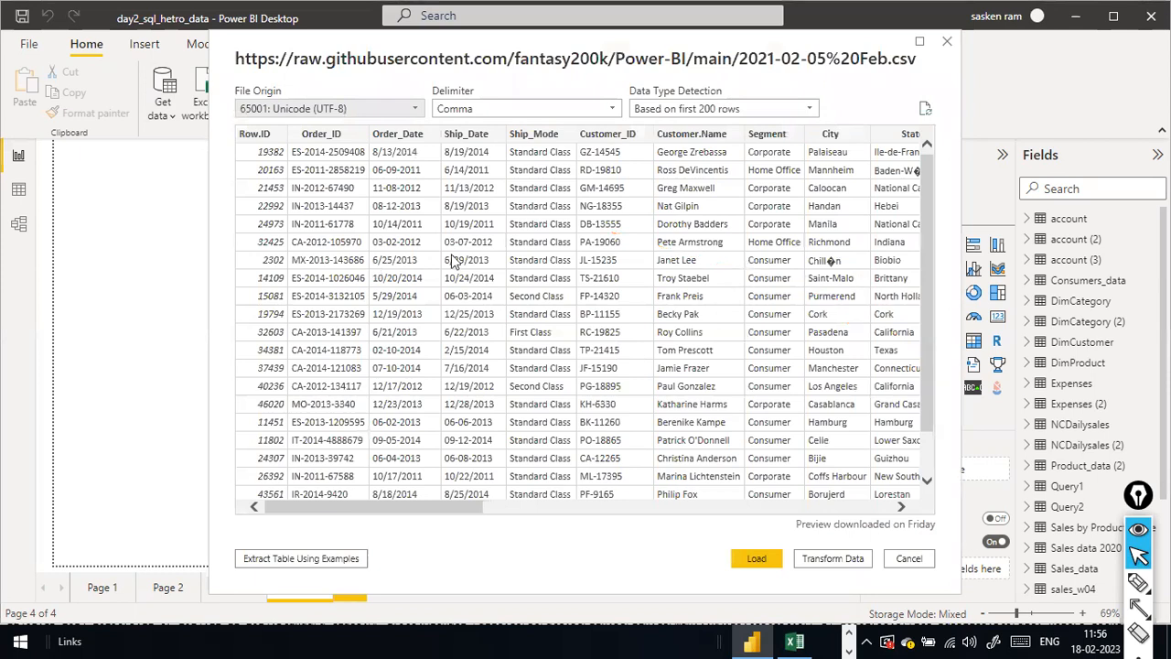
# Check the remaining columns of the CSV preview, load the table and apply the pending query changes.
pyautogui.moveTo(307, 510); pyautogui.dragTo(898, 521)
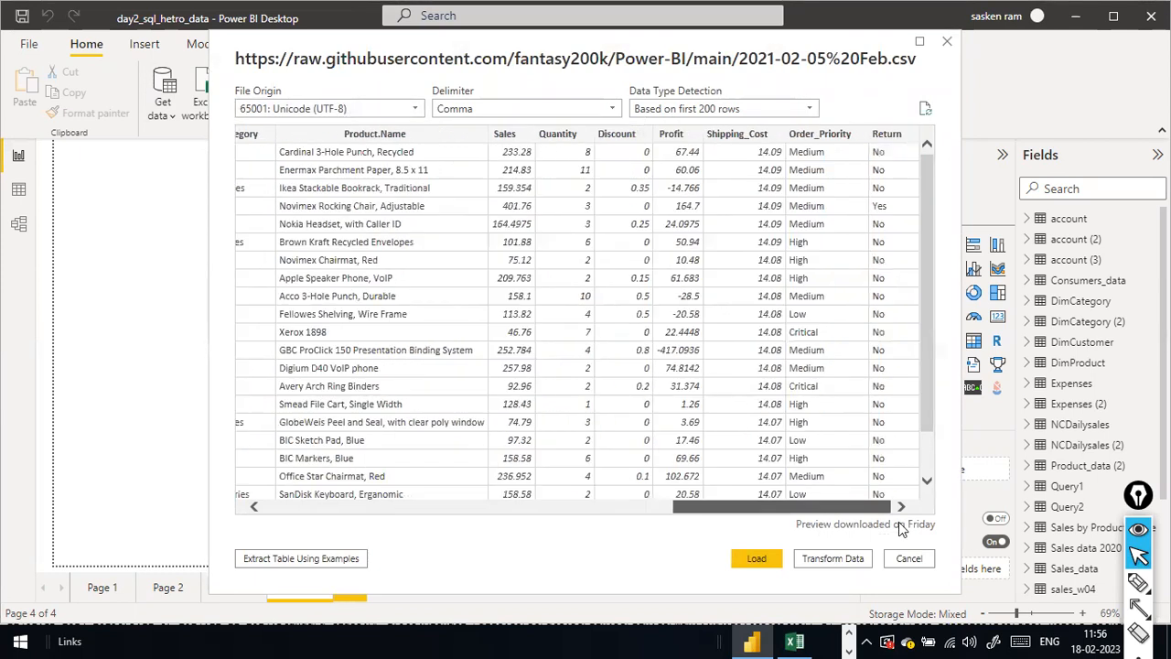
pyautogui.click(754, 556)
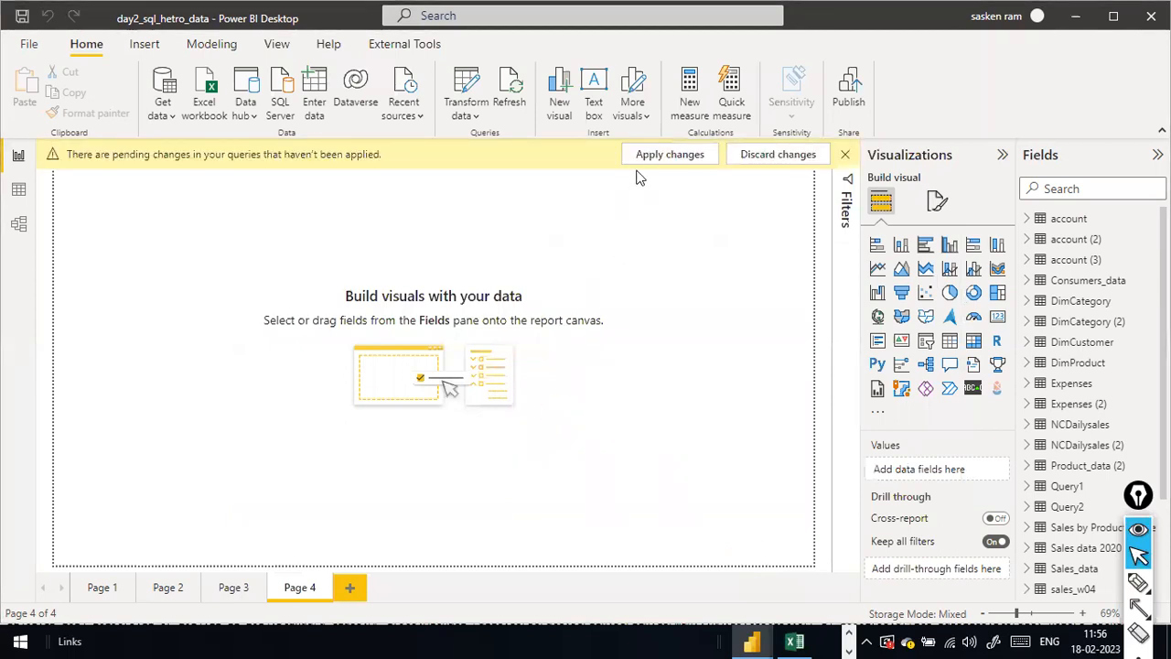
pyautogui.click(639, 168)
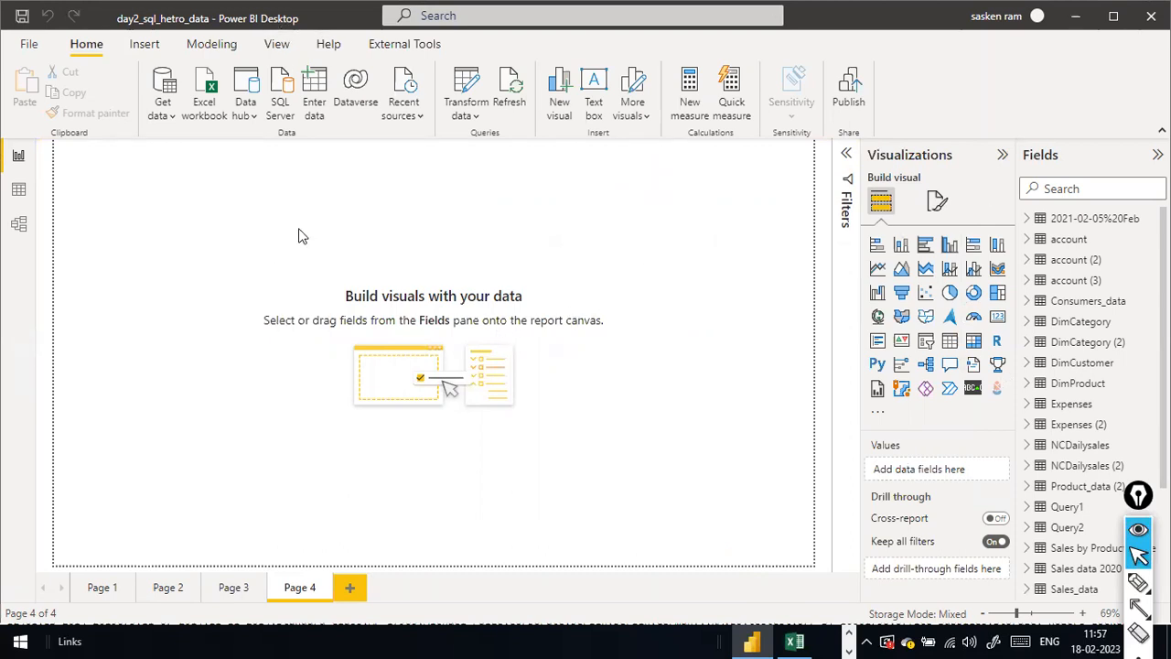
# Go back through the GitHub pages in Chrome to the Bing start page and return to Power BI Desktop.
pyautogui.hotkey('alt', 'Tab')
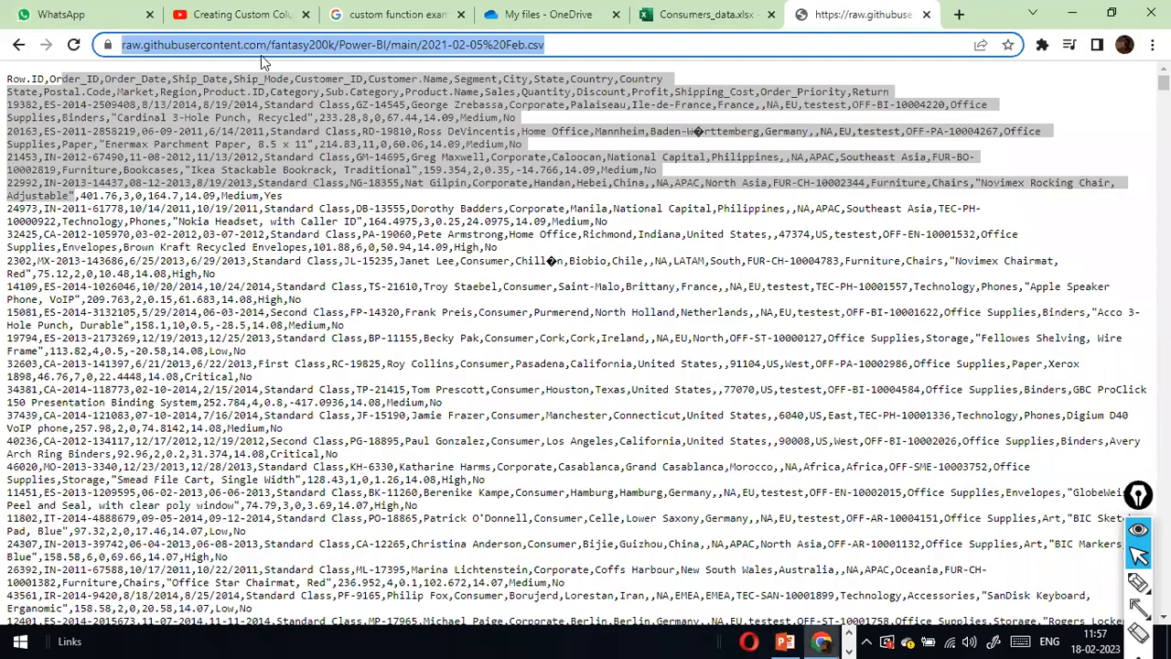
pyautogui.click(18, 44)
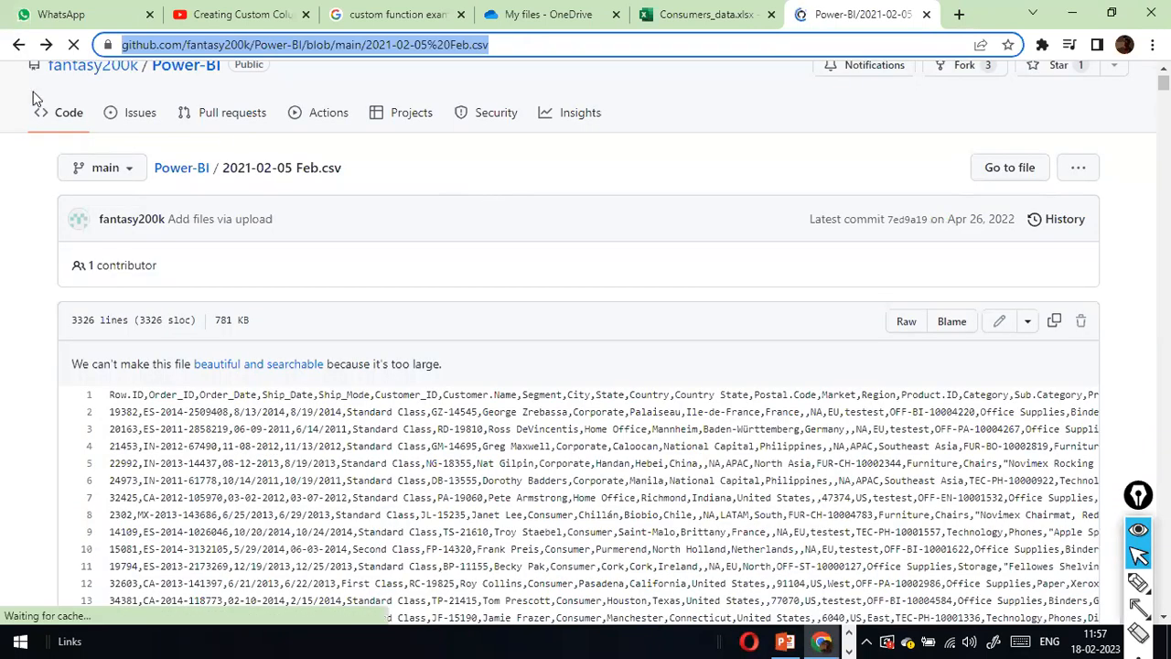
pyautogui.click(18, 44)
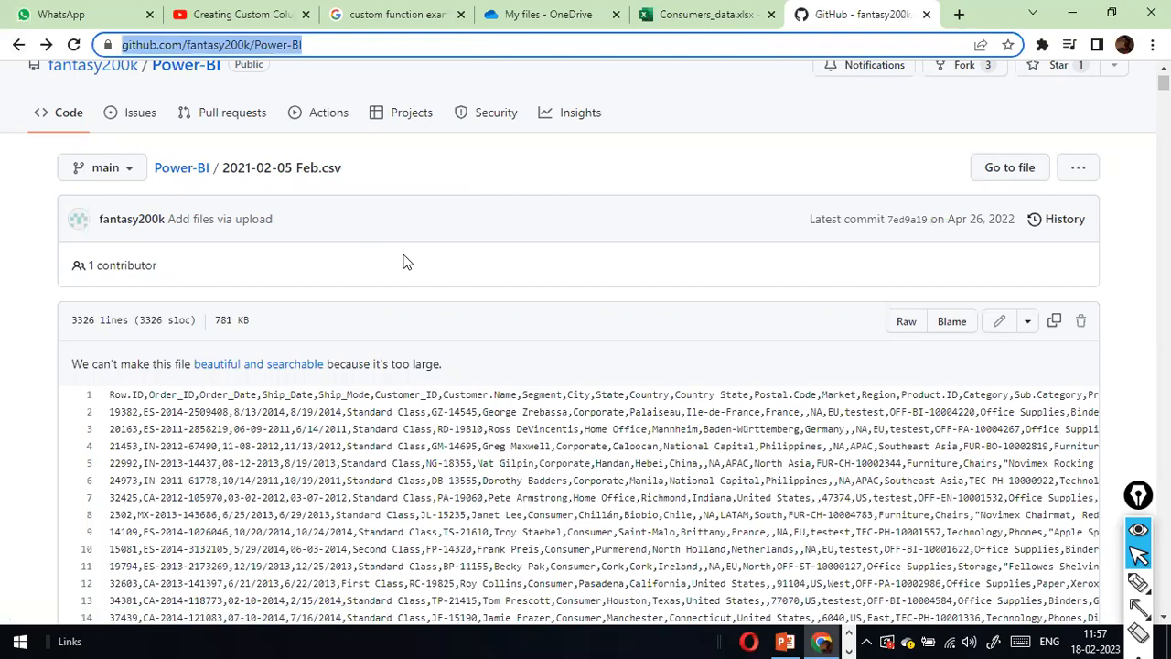
pyautogui.click(9, 44)
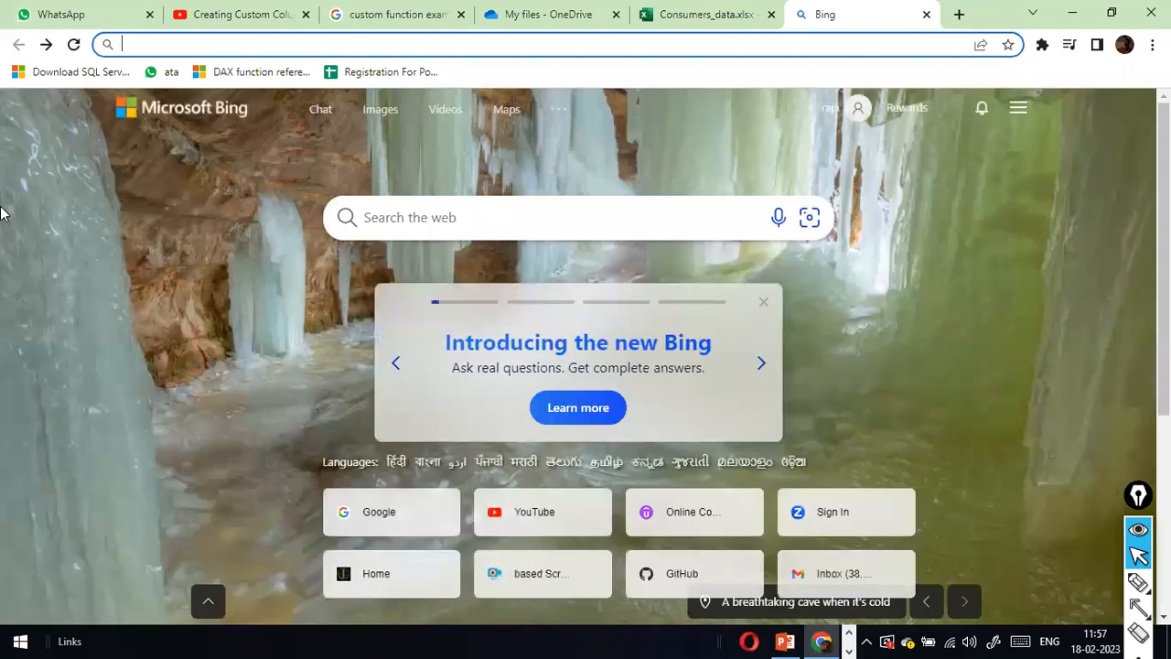
pyautogui.hotkey('alt', 'Tab')
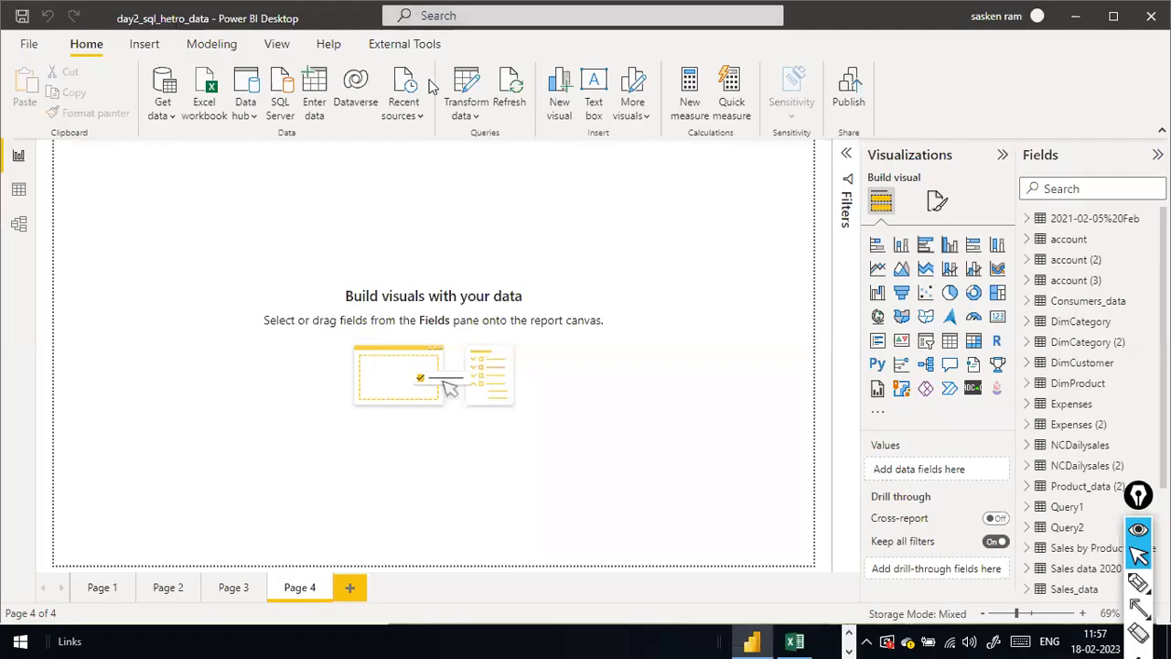